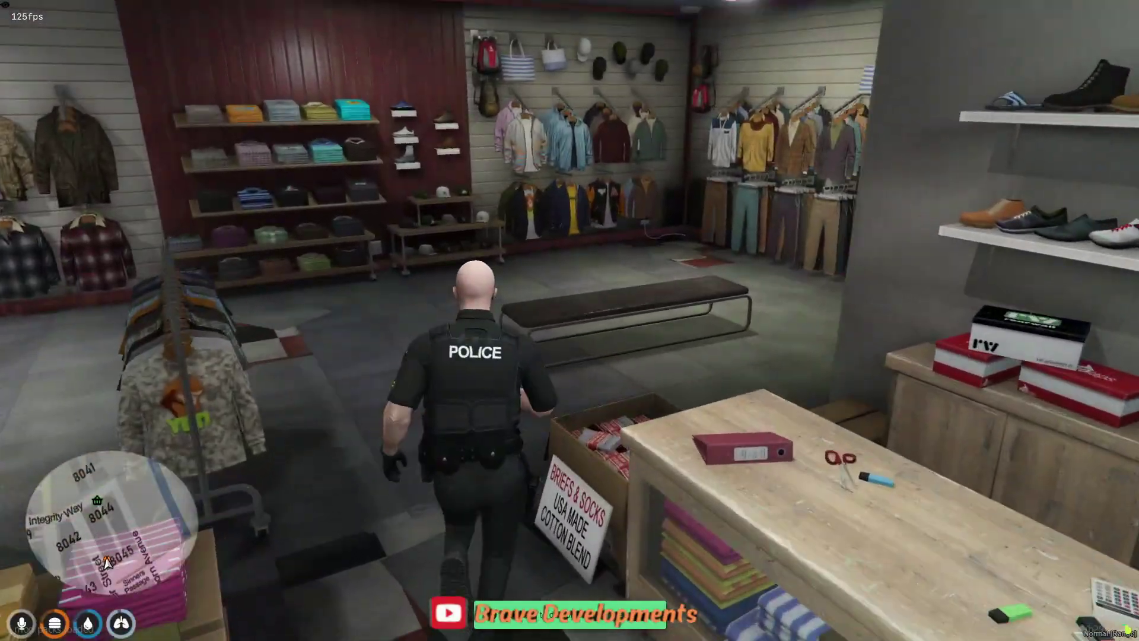
key(w)
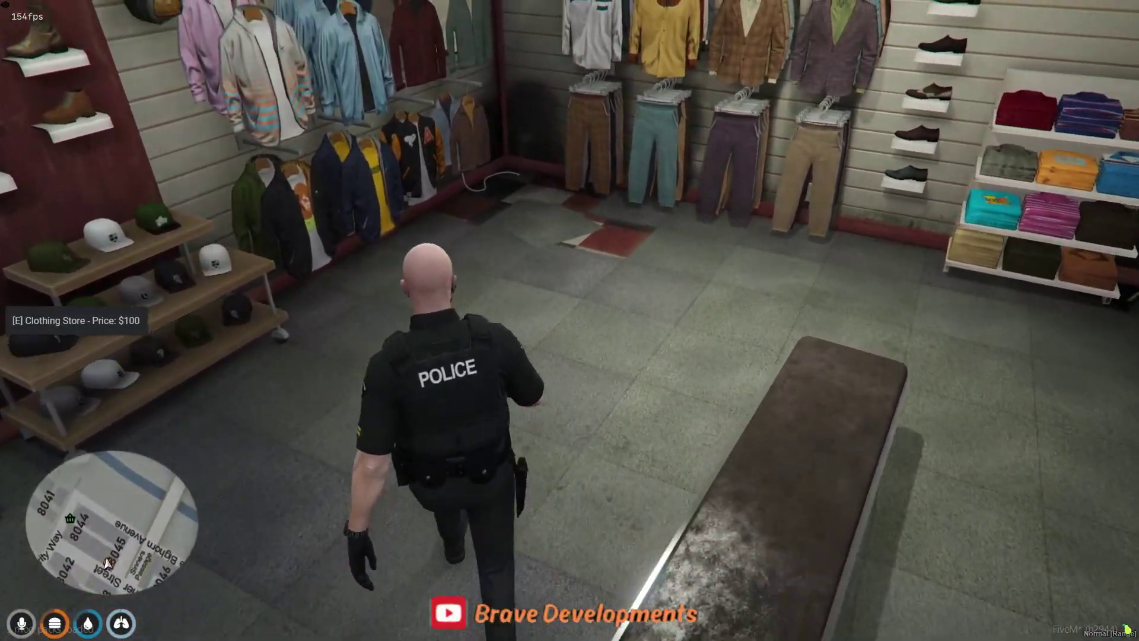
Walk to the clothing store point, open its options and start Buy Clothing for $100.
key(e)
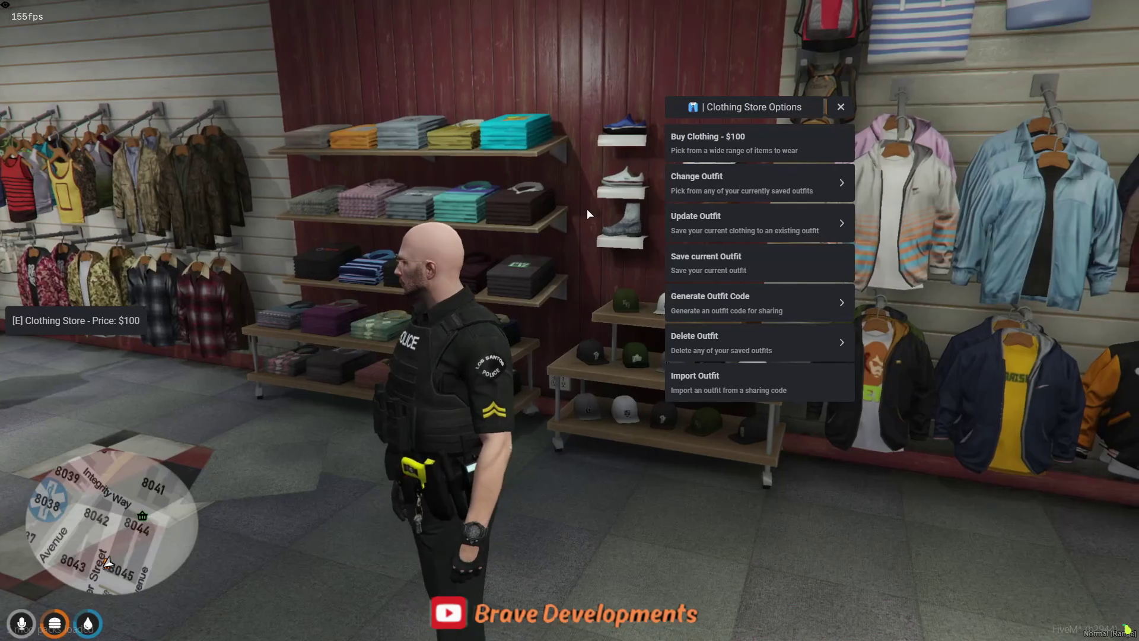
click(694, 189)
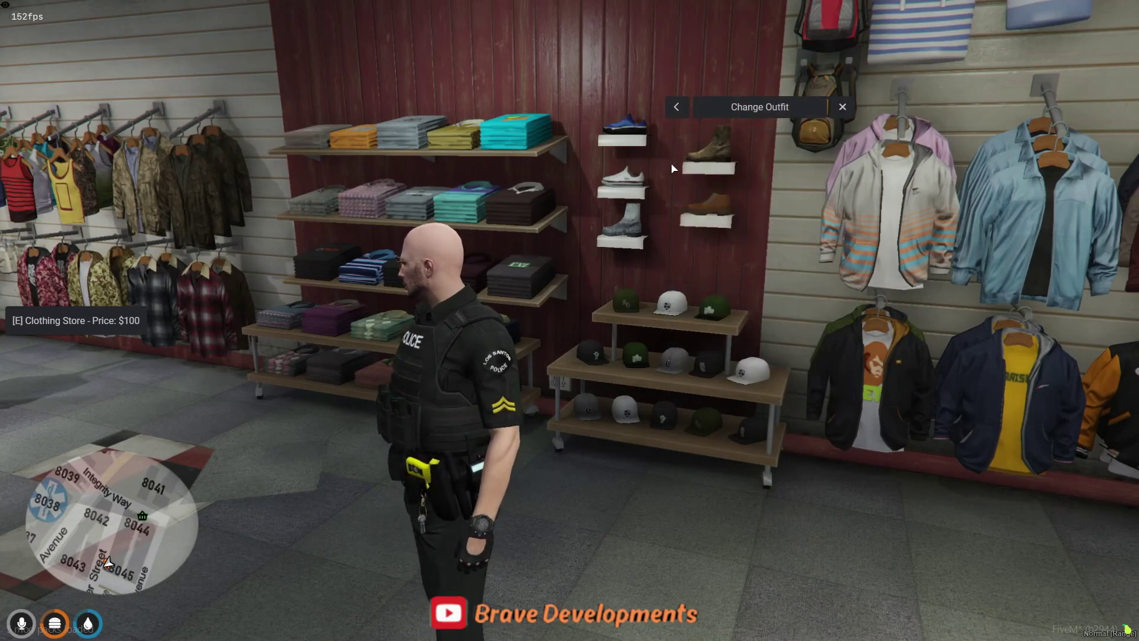
click(677, 108)
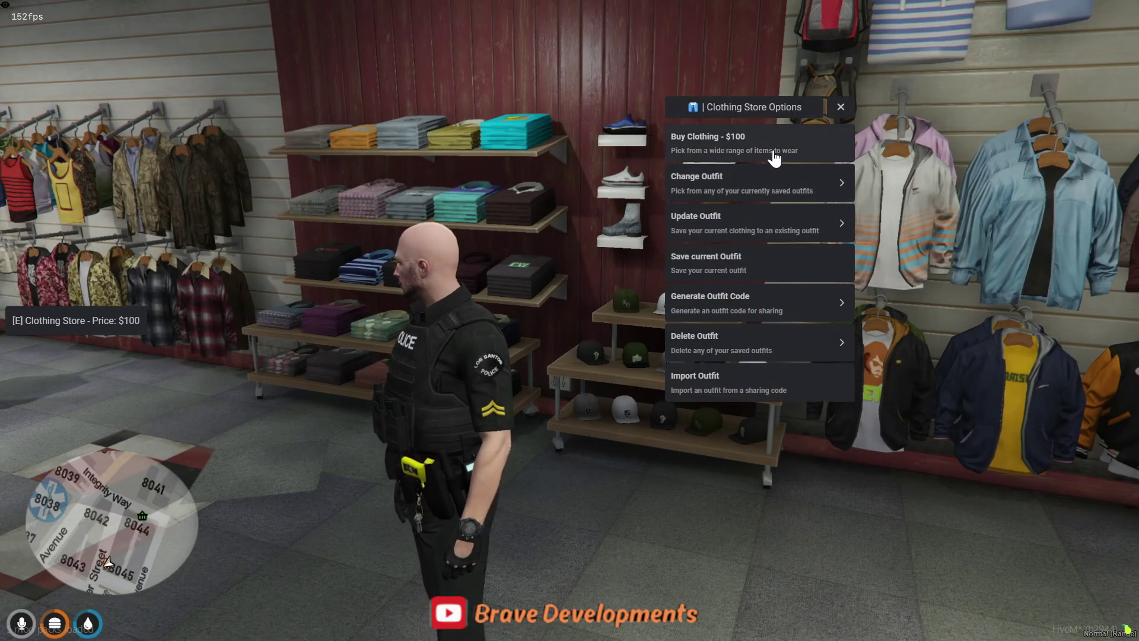
click(775, 155)
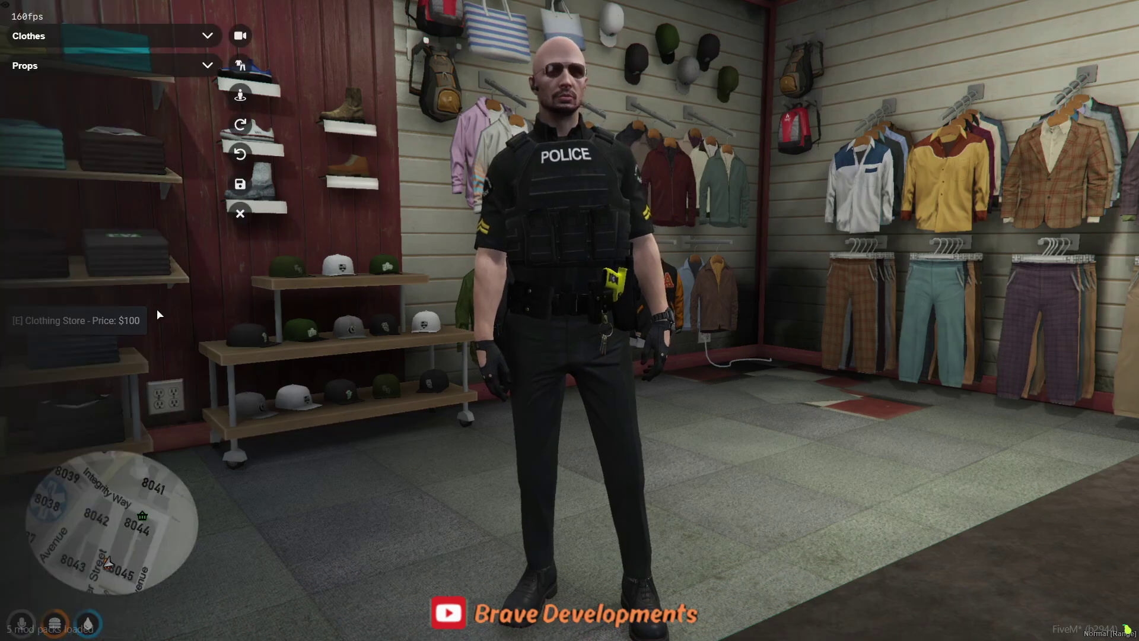
Set the character's shirt drawable to 233 in the clothes settings and look through the remaining clothing categories.
click(97, 36)
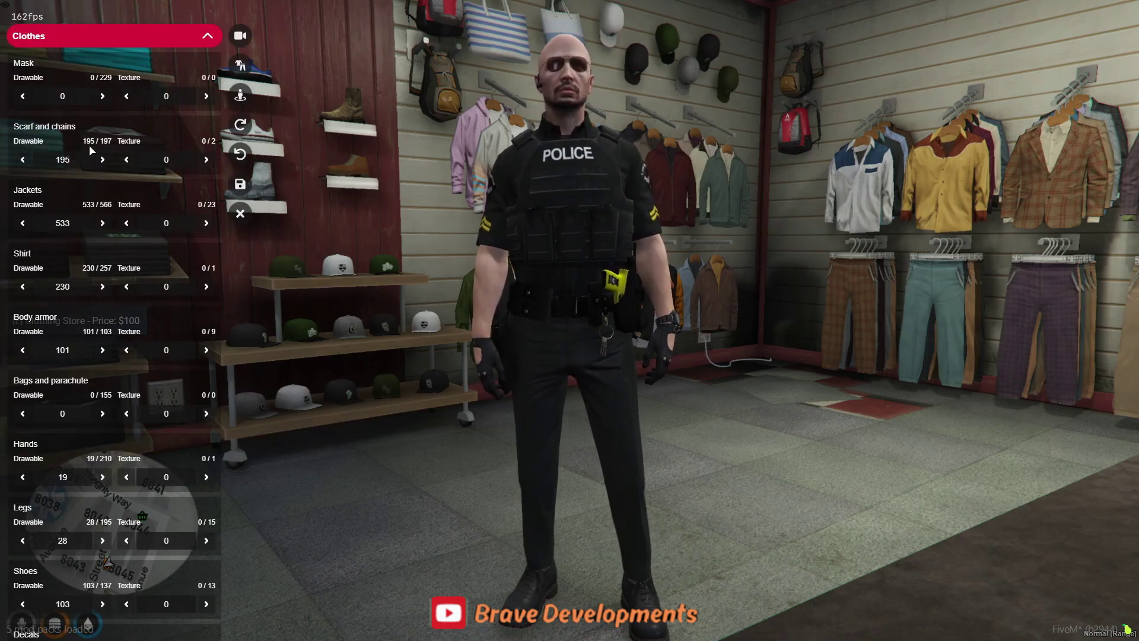
click(102, 287)
click(102, 287)
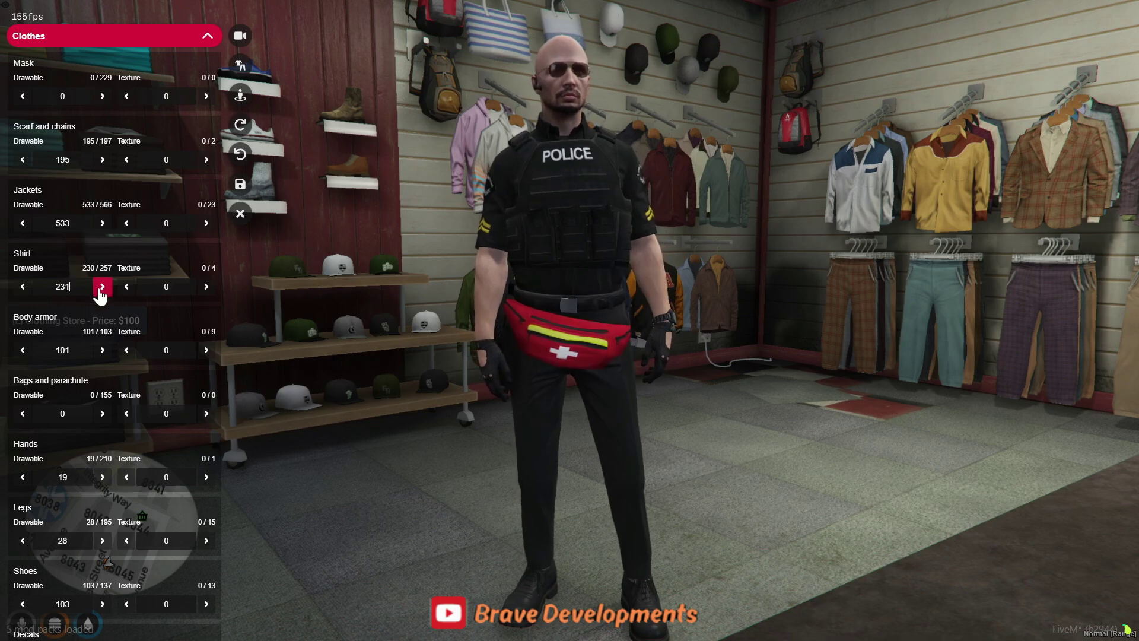
click(102, 286)
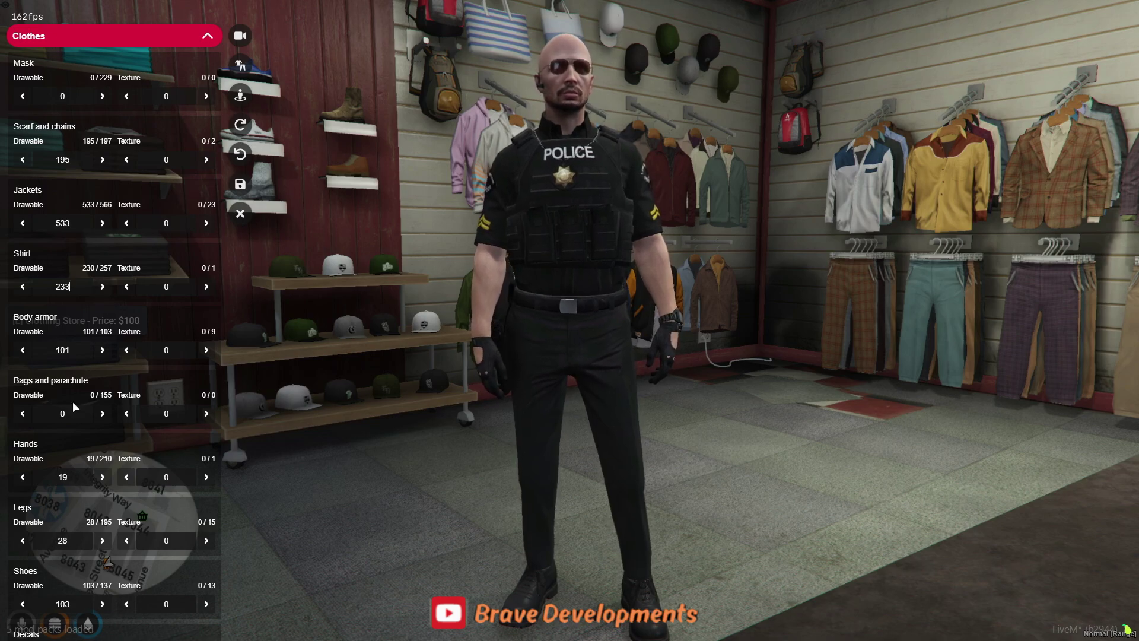
scroll(64, 451, down, 1)
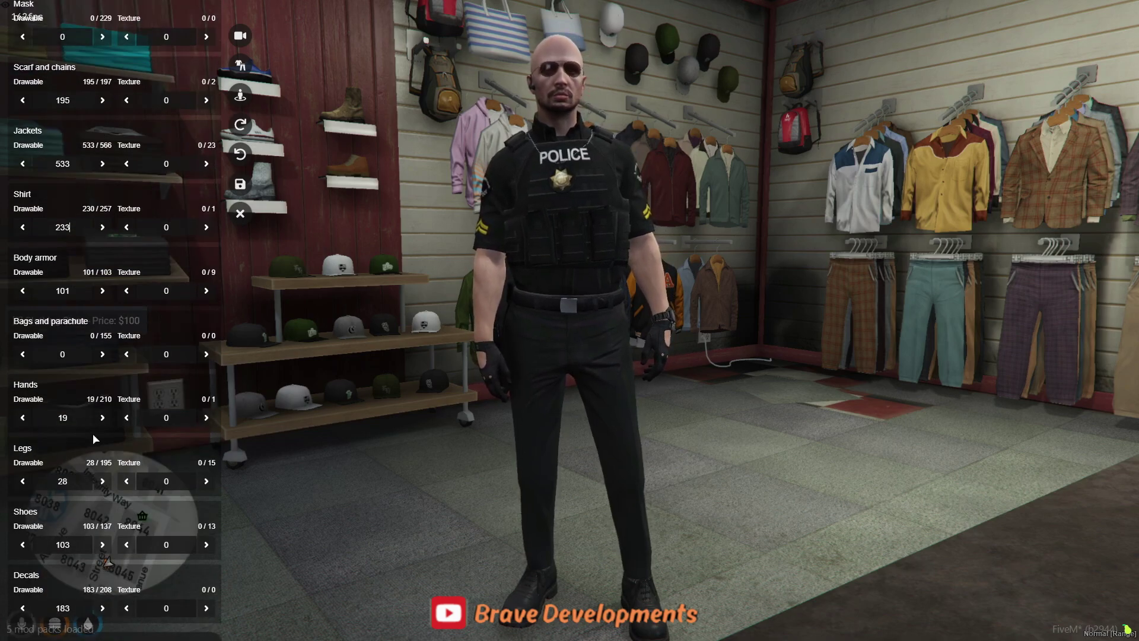
scroll(91, 436, down, 1)
scroll(94, 415, up, 2)
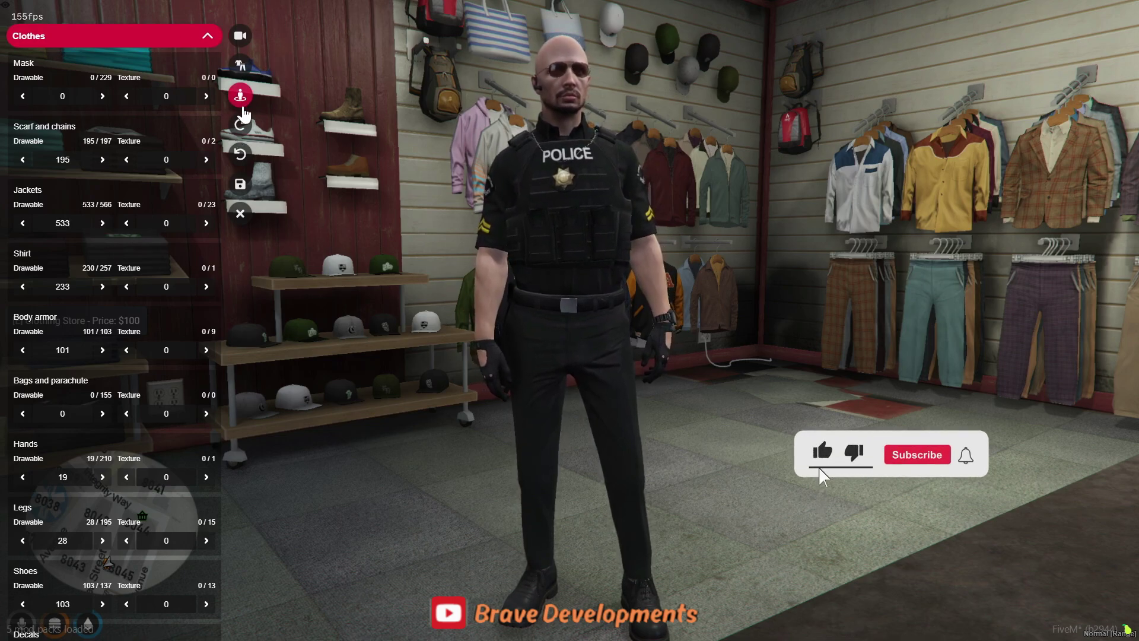
Turn the character around to check the outfit from behind and save the clothing customization.
click(240, 125)
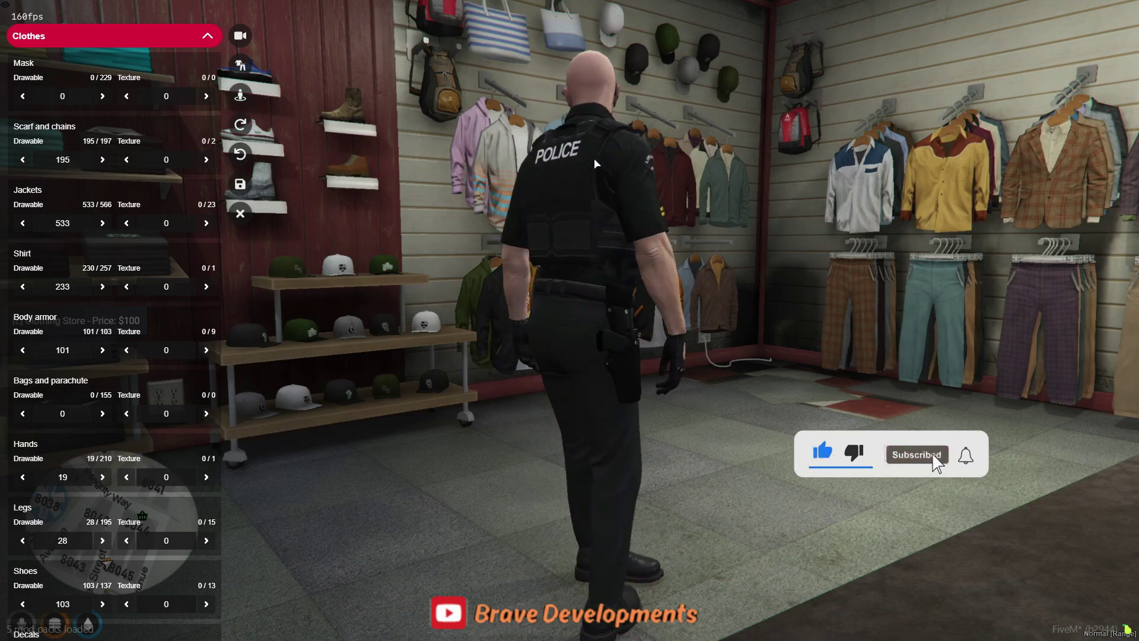
click(240, 126)
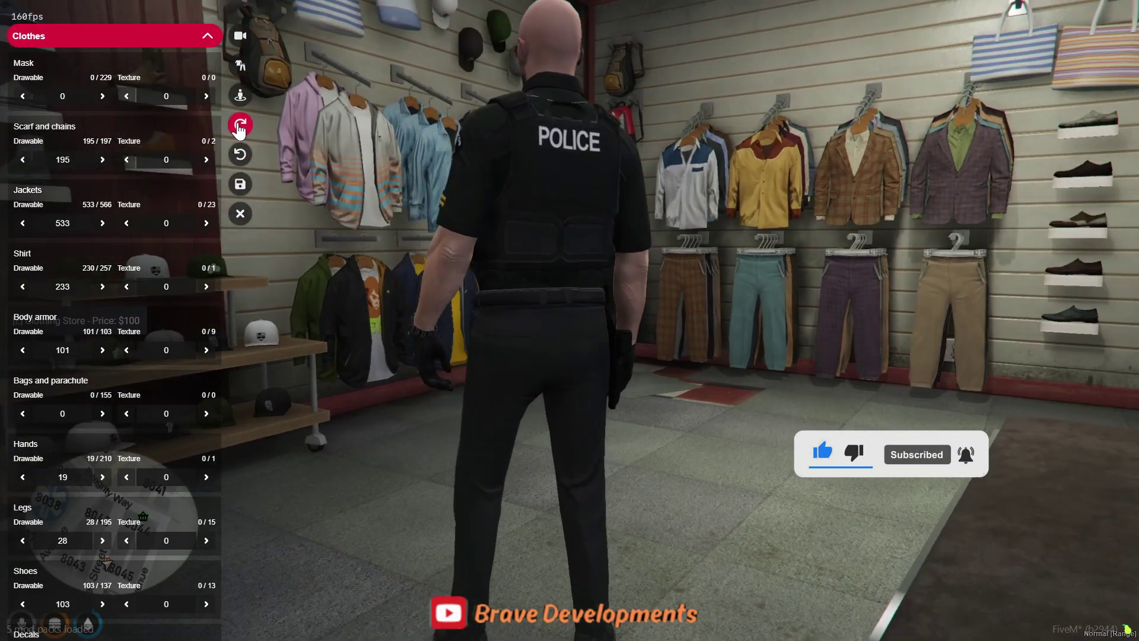
click(239, 125)
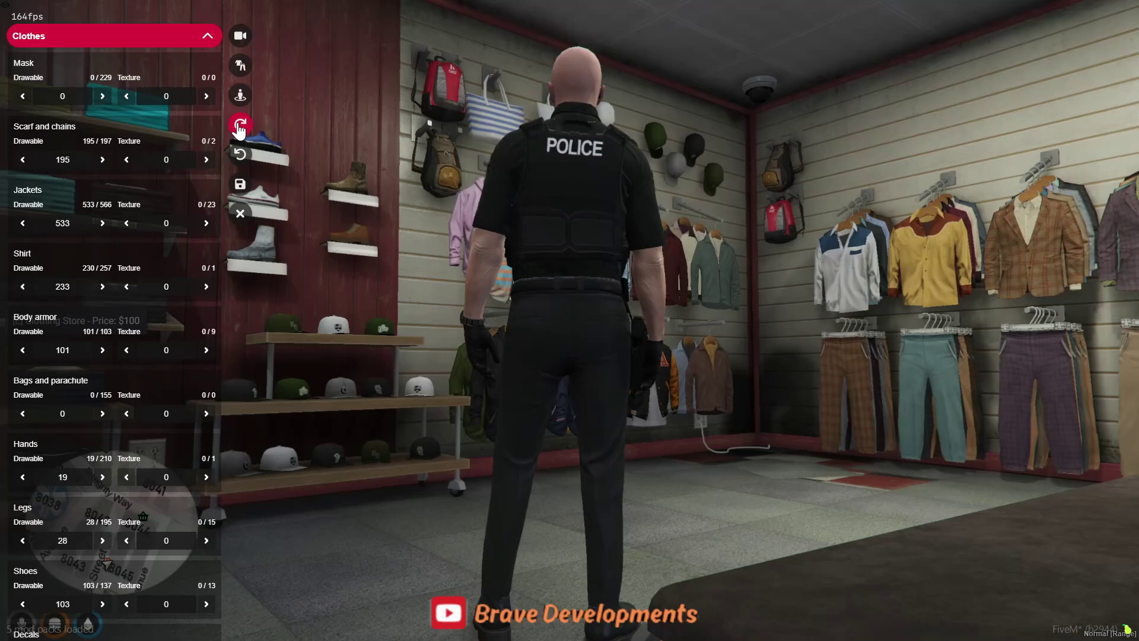
click(239, 126)
click(239, 125)
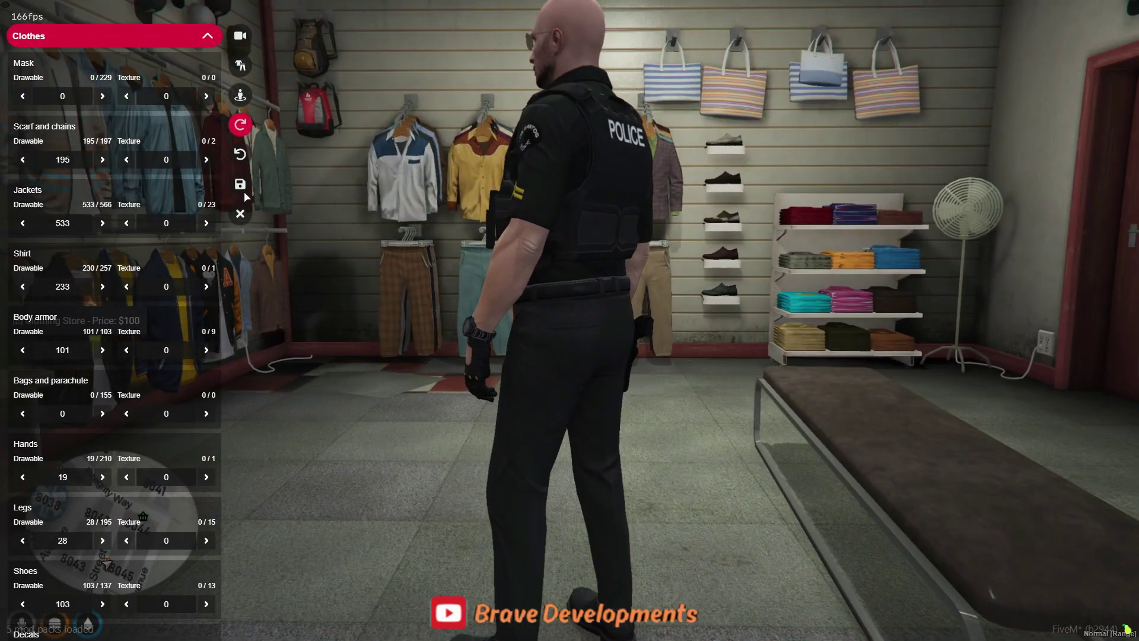
click(244, 159)
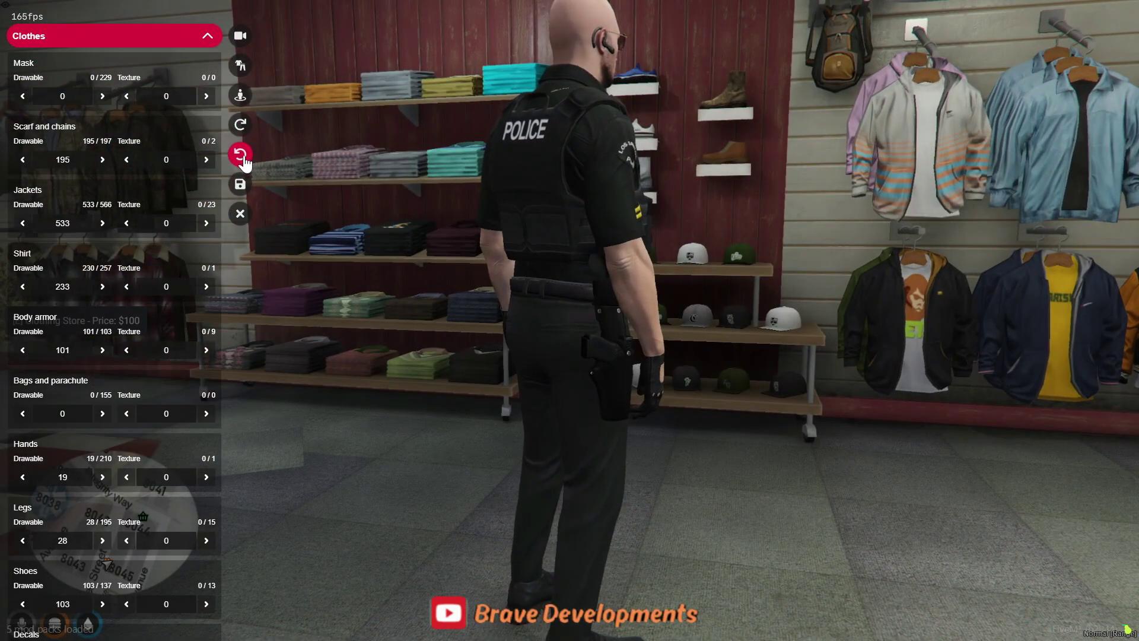
click(240, 184)
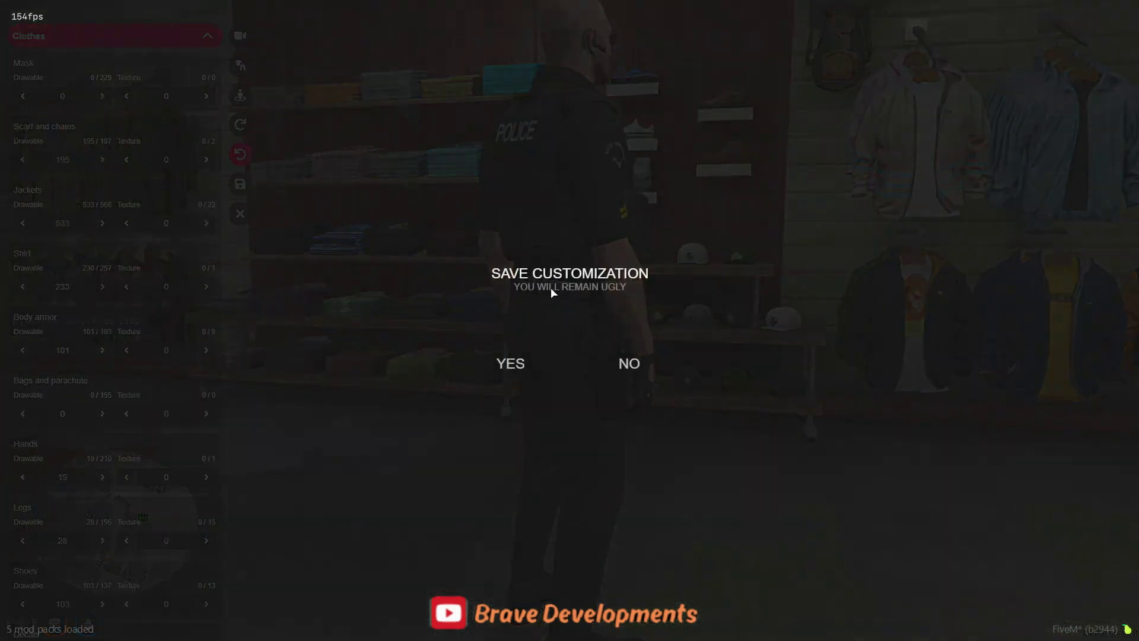
click(526, 386)
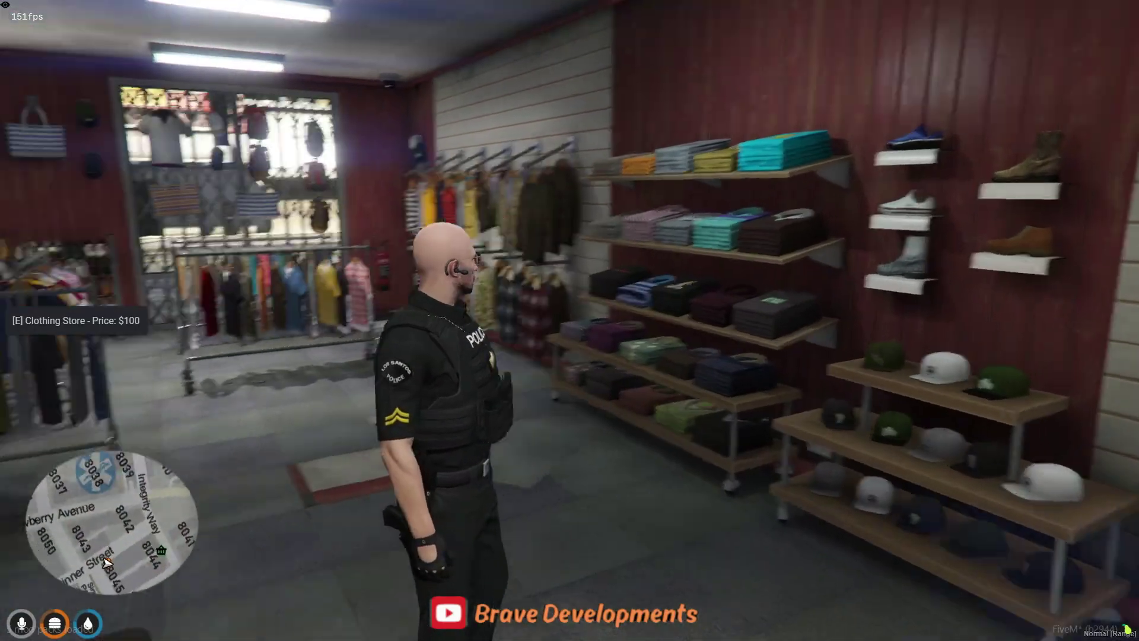
key(e)
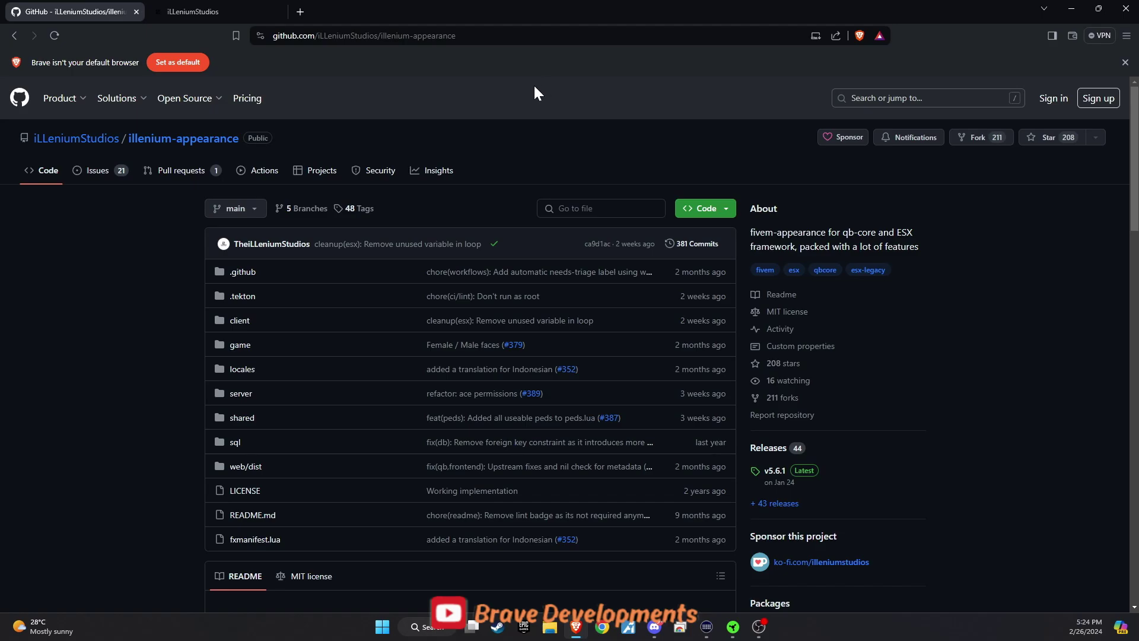
Switch to the browser and open the qb-core Installation page in the illenium-appearance documentation.
scroll(490, 112, down, 1)
scroll(490, 113, up, 1)
scroll(490, 114, down, 10)
scroll(485, 126, down, 8)
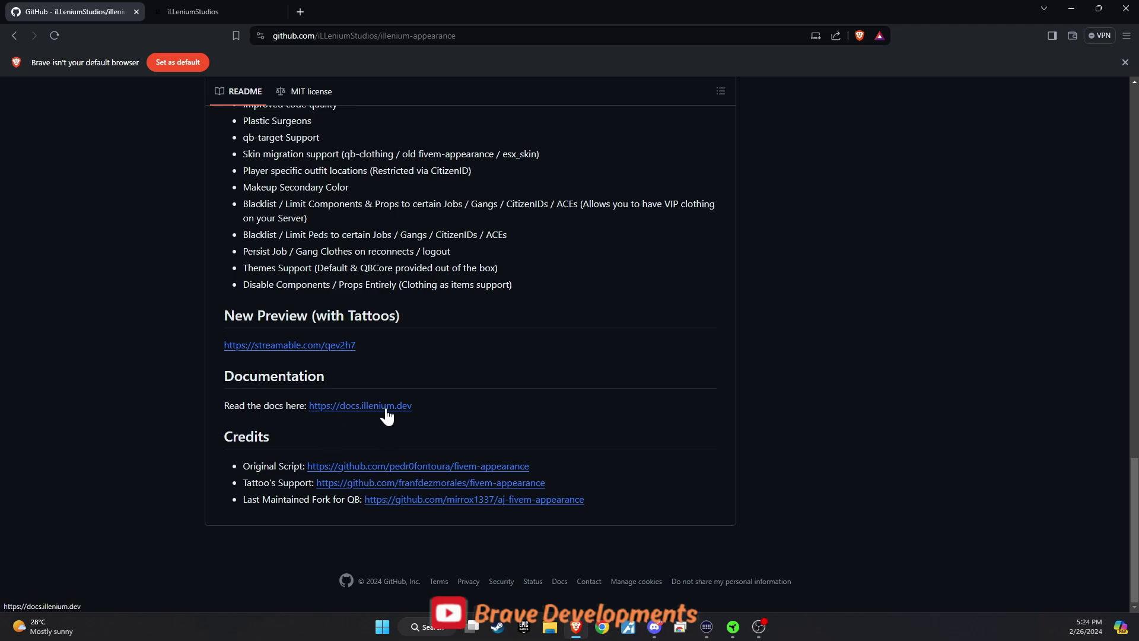
click(213, 10)
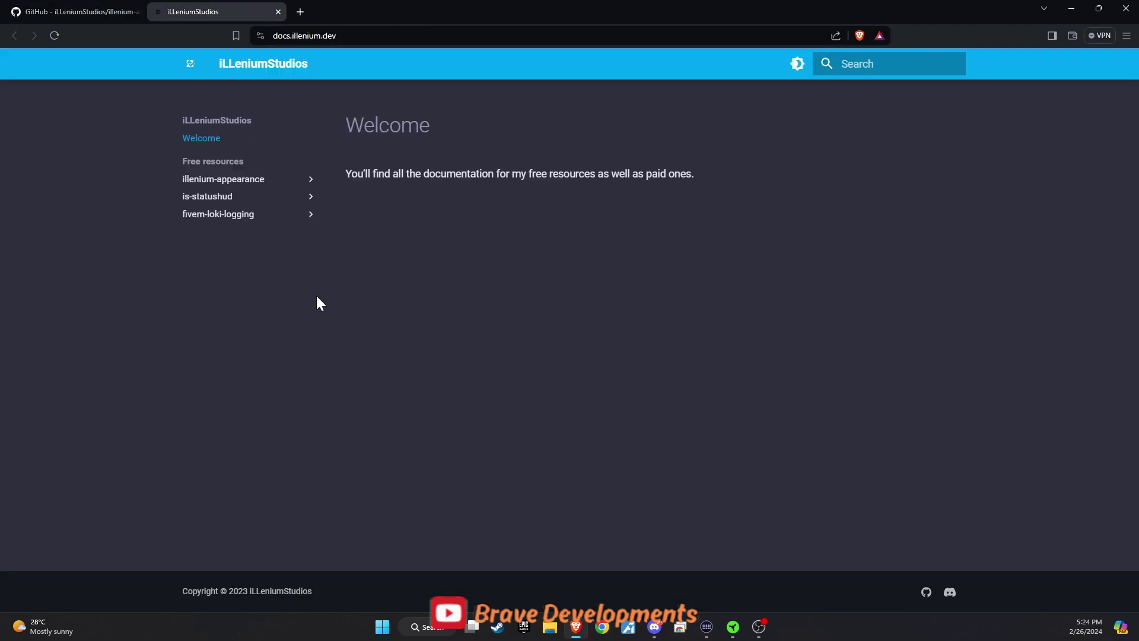
click(226, 184)
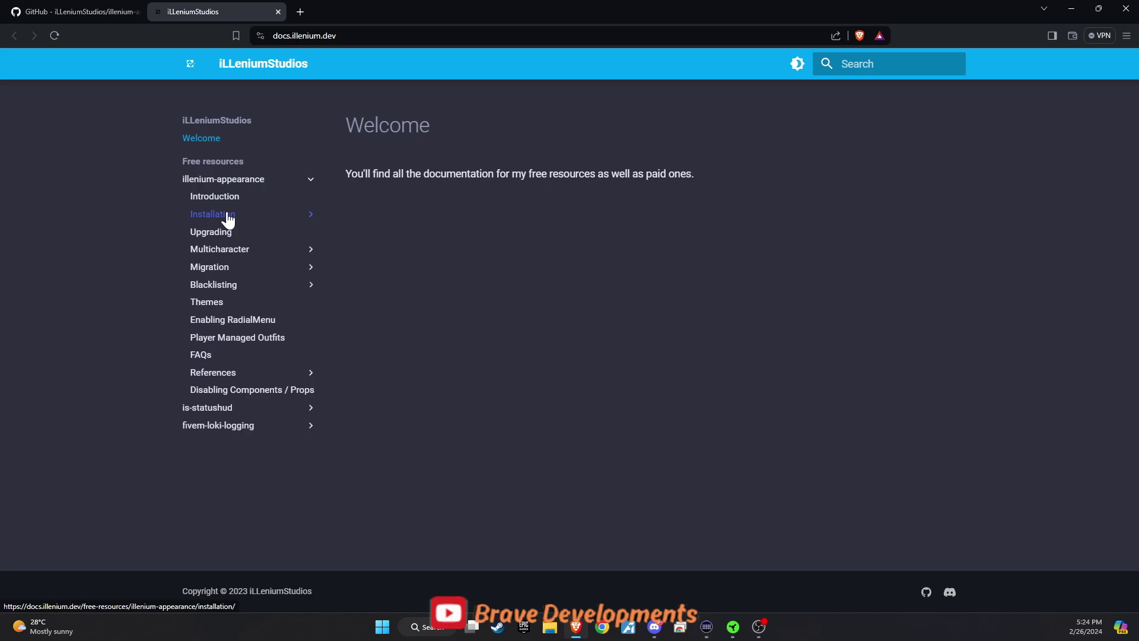
click(228, 217)
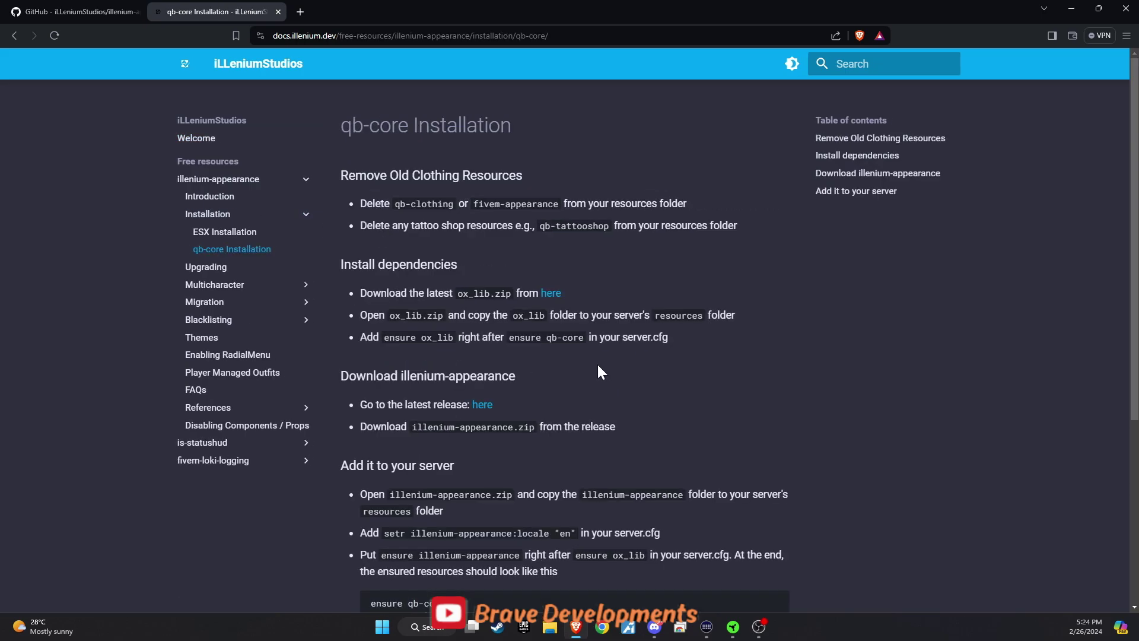
Download the illenium-appearance GitHub repository as a ZIP, keeping the file name illenium-appearance-main.
key(ctrl+shift+Tab)
scroll(472, 325, up, 7)
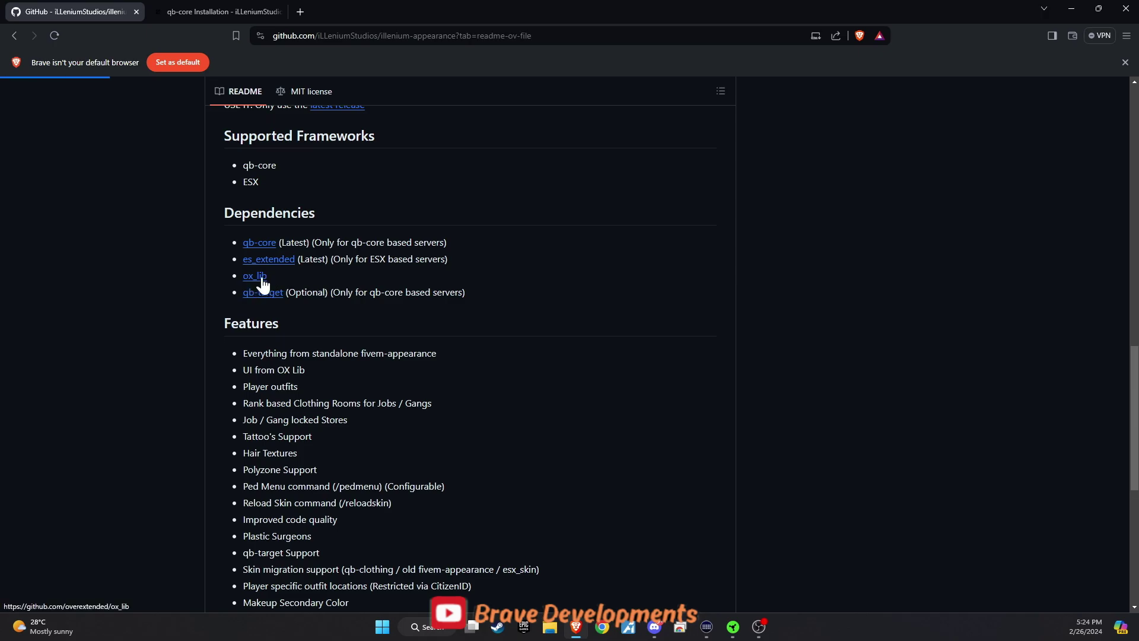
click(705, 179)
click(588, 341)
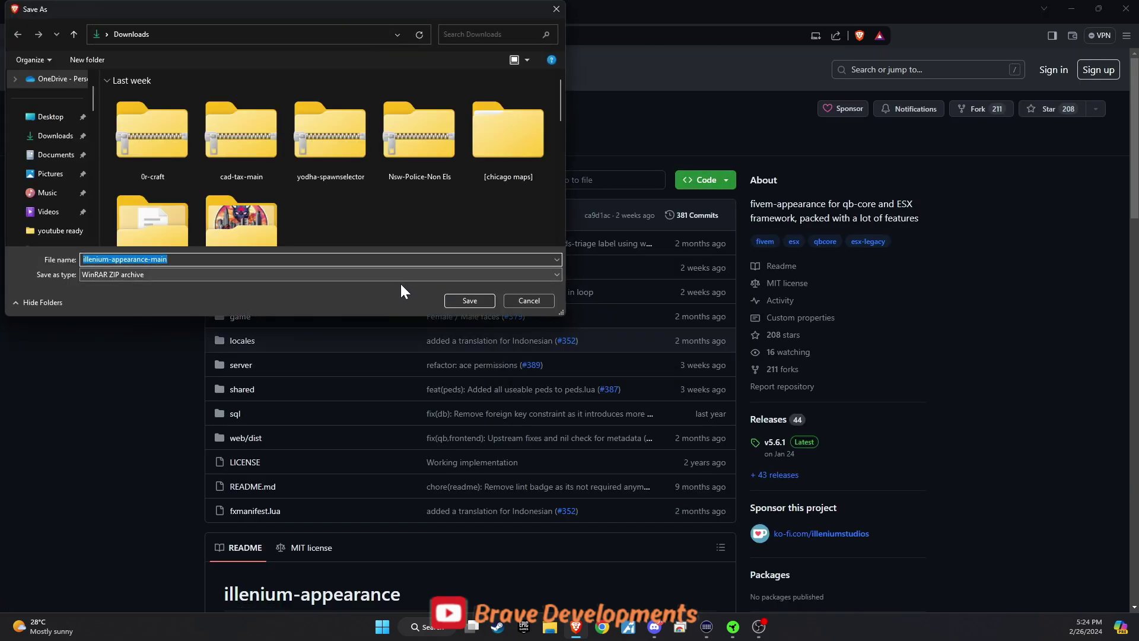
click(470, 300)
Review the qb-core installation instructions for dependencies, server.cfg entries and SQL files, and return to the GitHub repository.
click(237, 12)
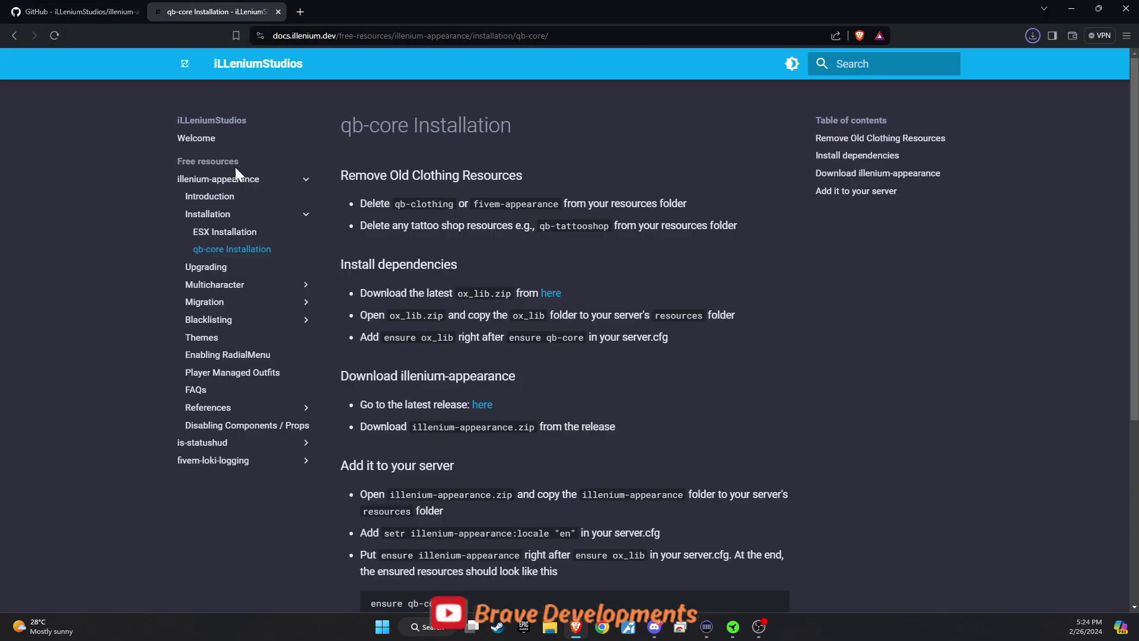
scroll(238, 175, down, 5)
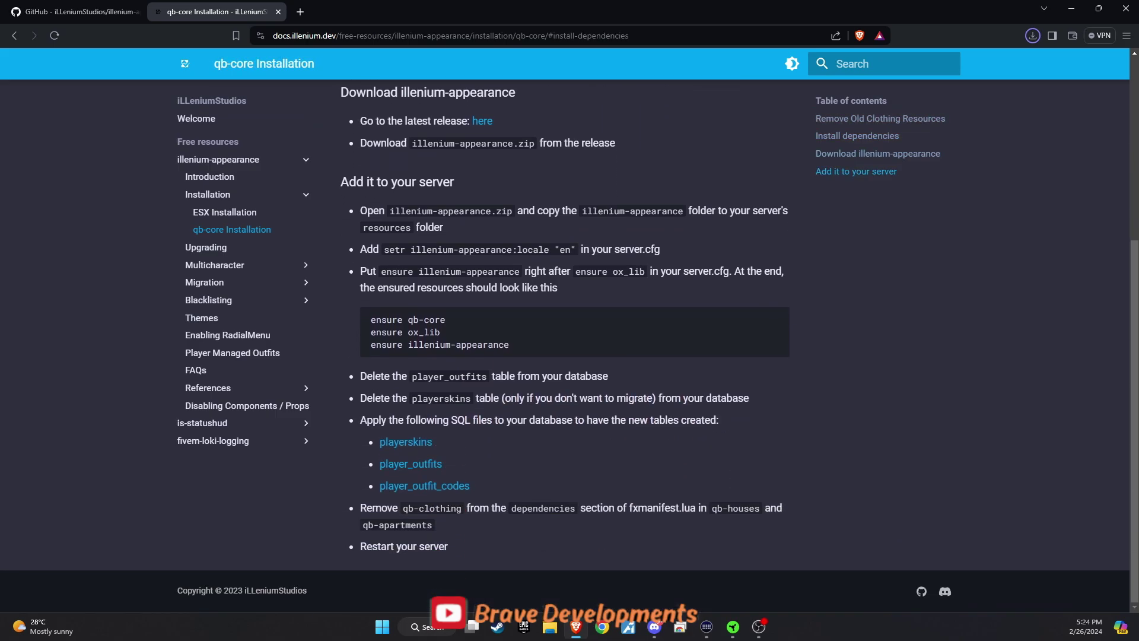
key(Home)
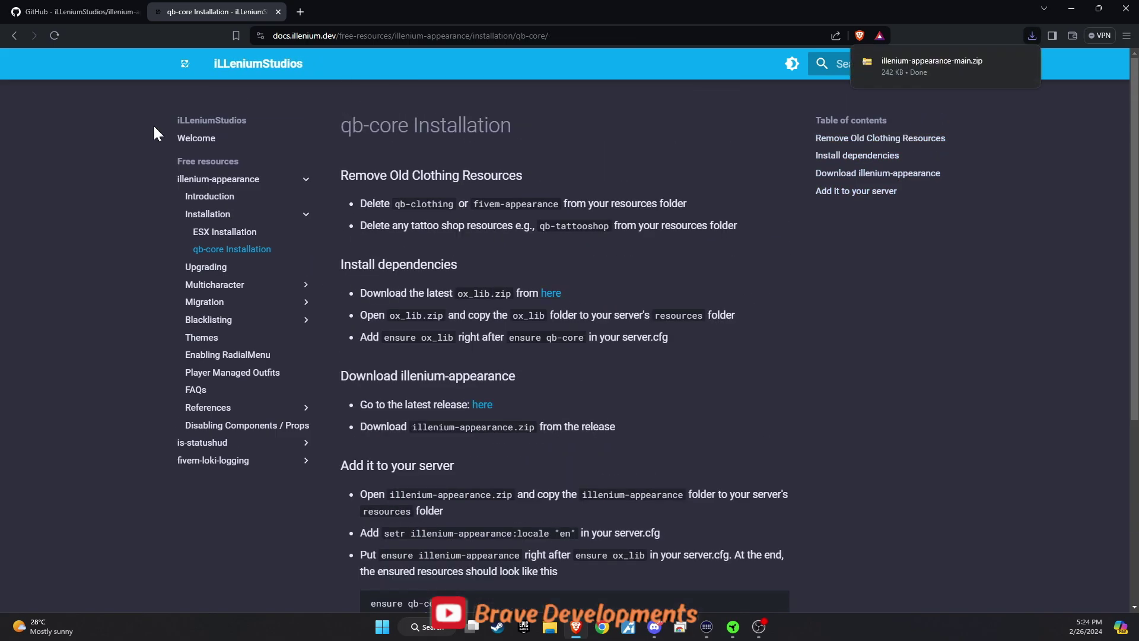
click(77, 12)
Switch to File Explorer and extract the illenium-appearance-main archive with WinRAR in the scripts folder.
click(551, 626)
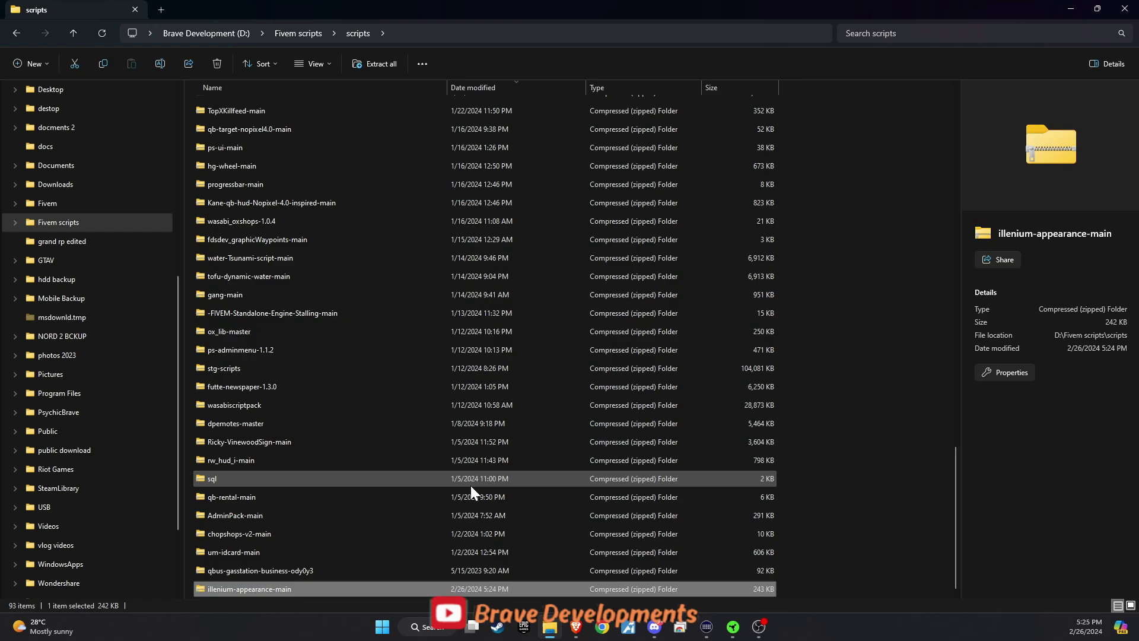
right_click(277, 590)
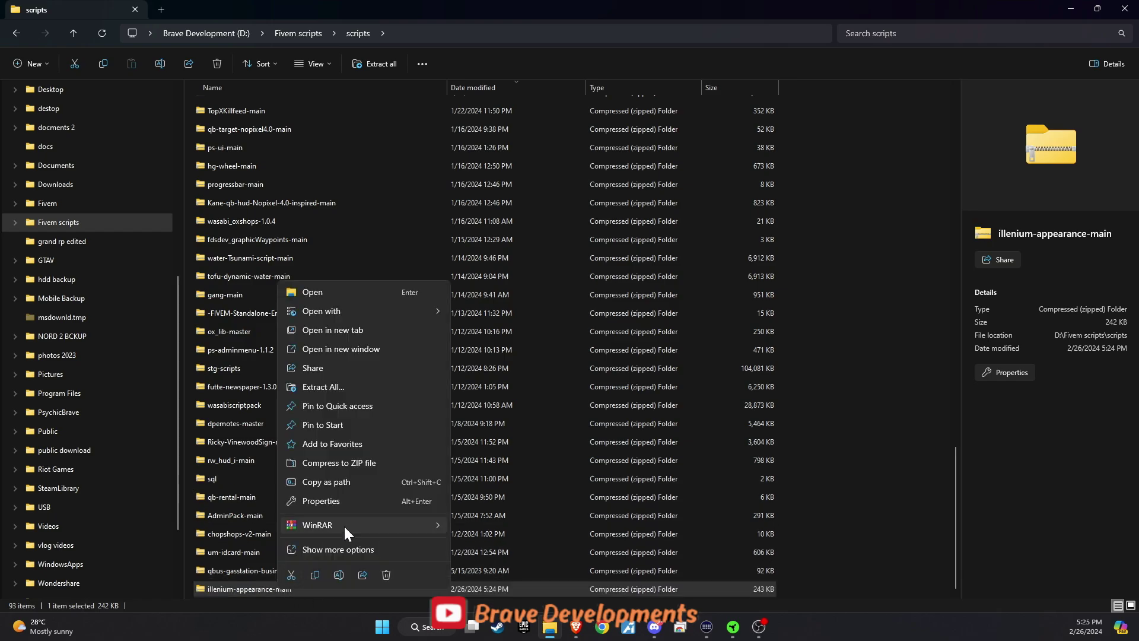
mouse_move(344, 525)
click(530, 579)
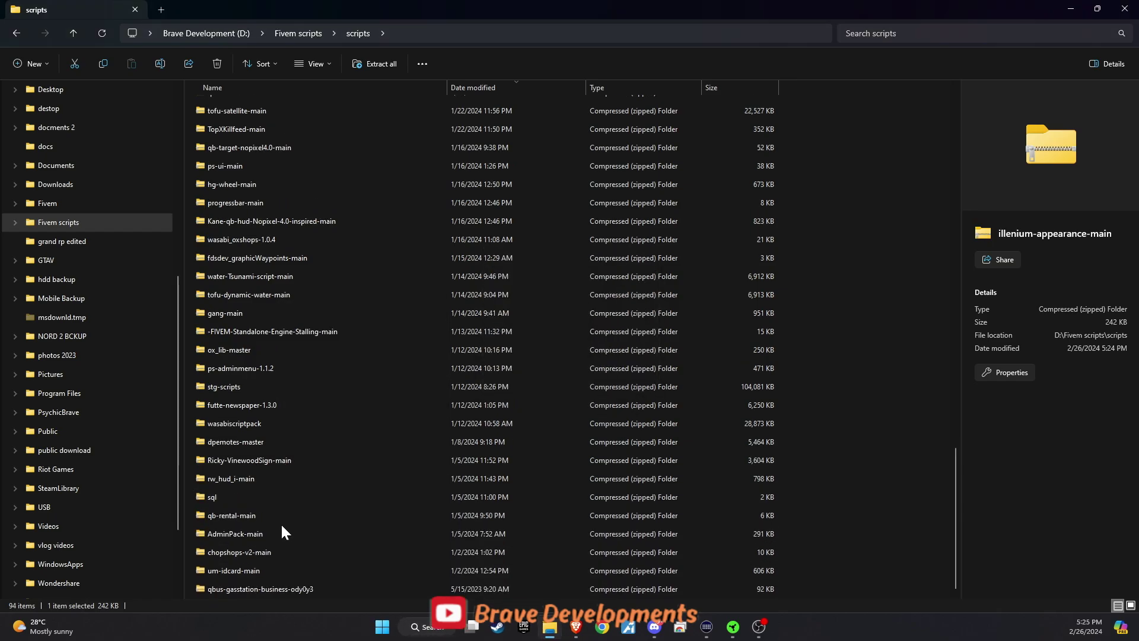
Copy the extracted illenium-appearance-main folder into the QBCore server's resources/[brave-scripts] folder as illenium-appearance and open it.
scroll(277, 440, up, 15)
scroll(274, 440, down, 3)
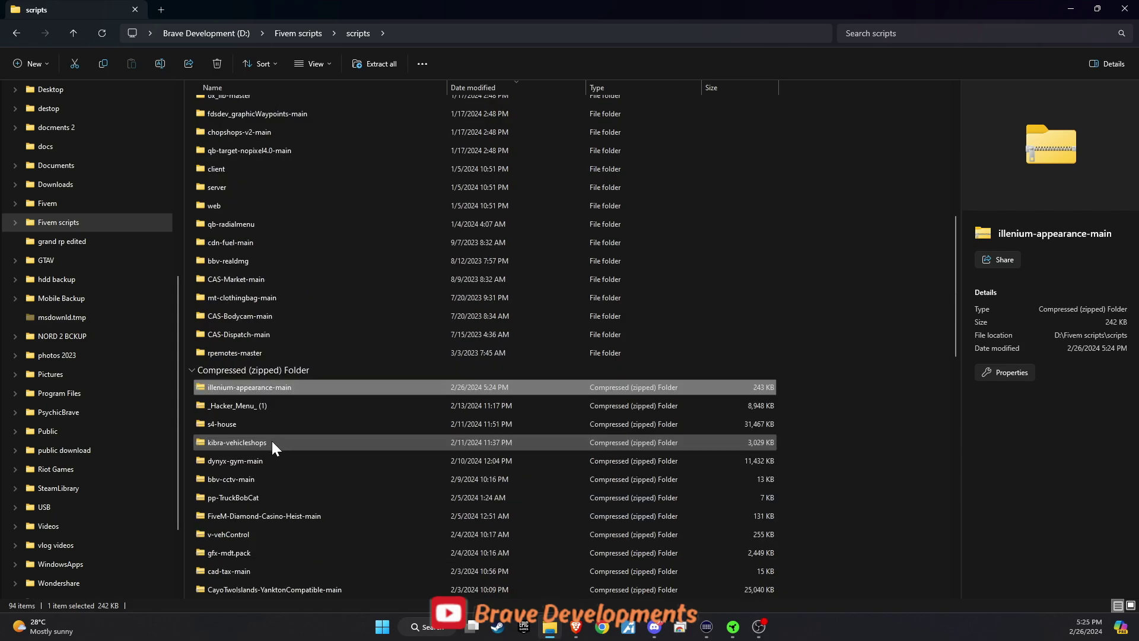
scroll(262, 366, up, 6)
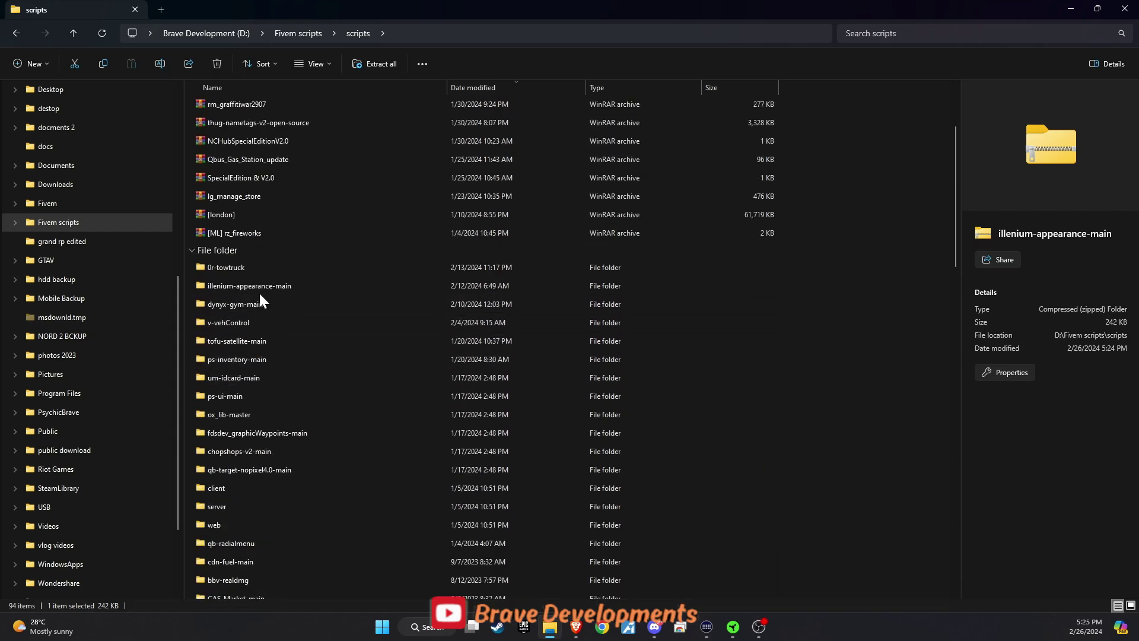
click(259, 289)
click(83, 205)
double_click(222, 125)
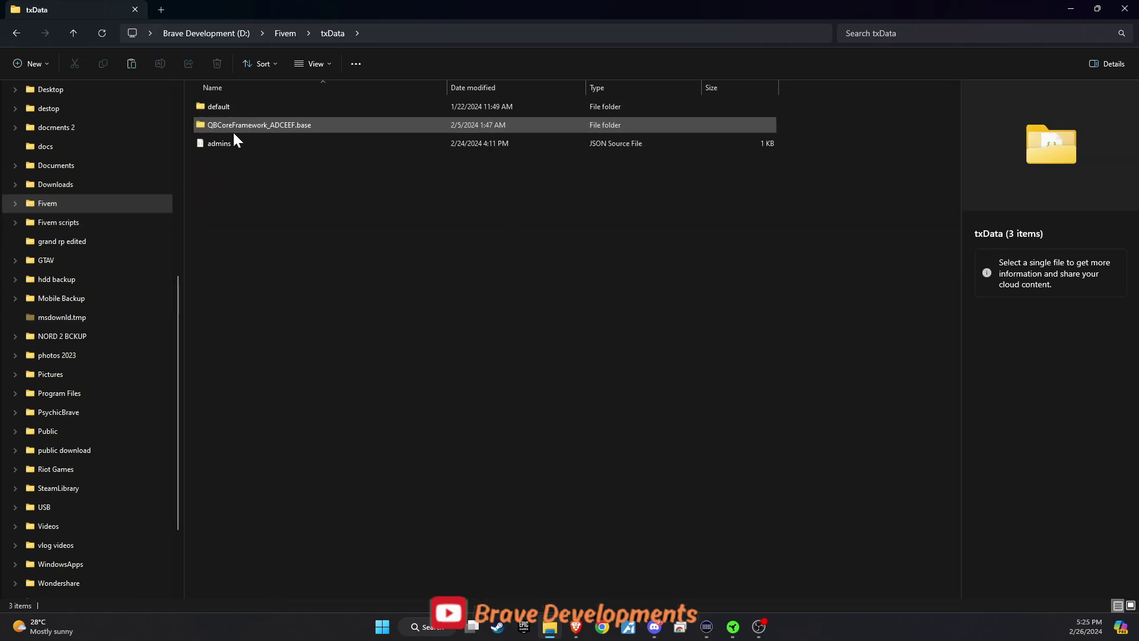
double_click(232, 129)
double_click(225, 145)
click(243, 110)
double_click(244, 110)
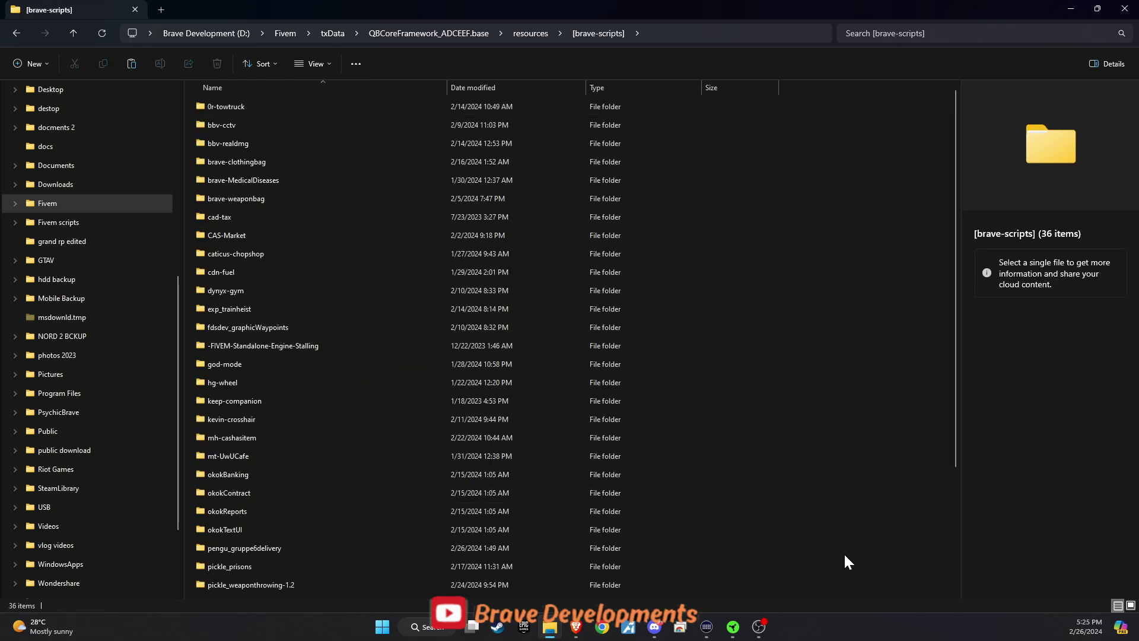
key(ctrl+v)
double_click(328, 592)
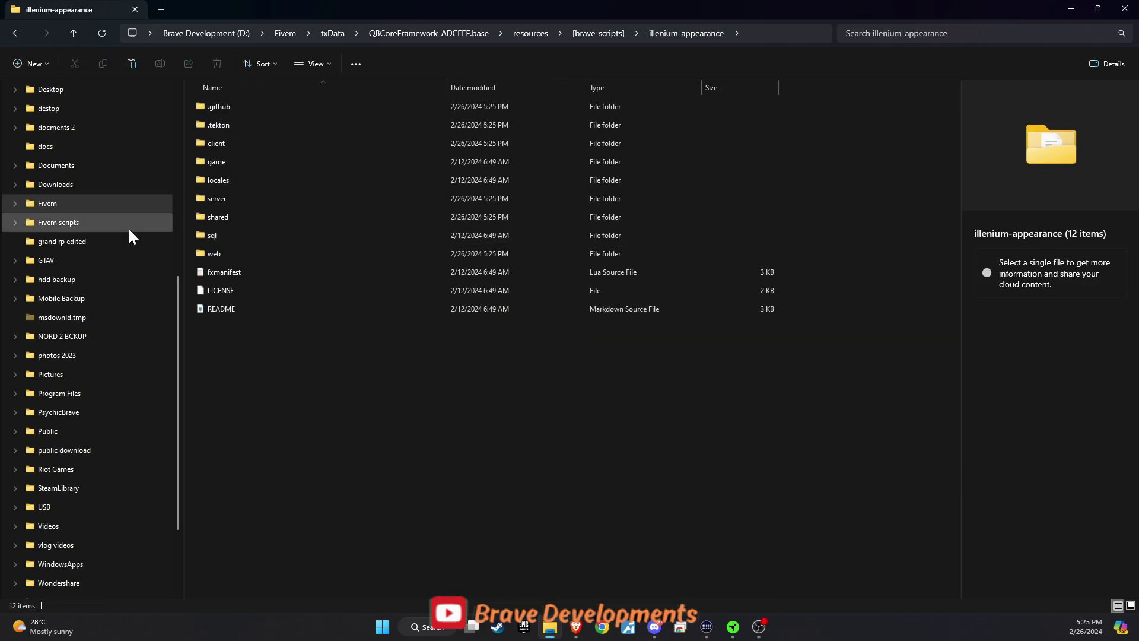
Remove the 'qb-clothing' dependency from the fxmanifest file in resources/[qb]/qb-apartments and save it.
double_click(17, 35)
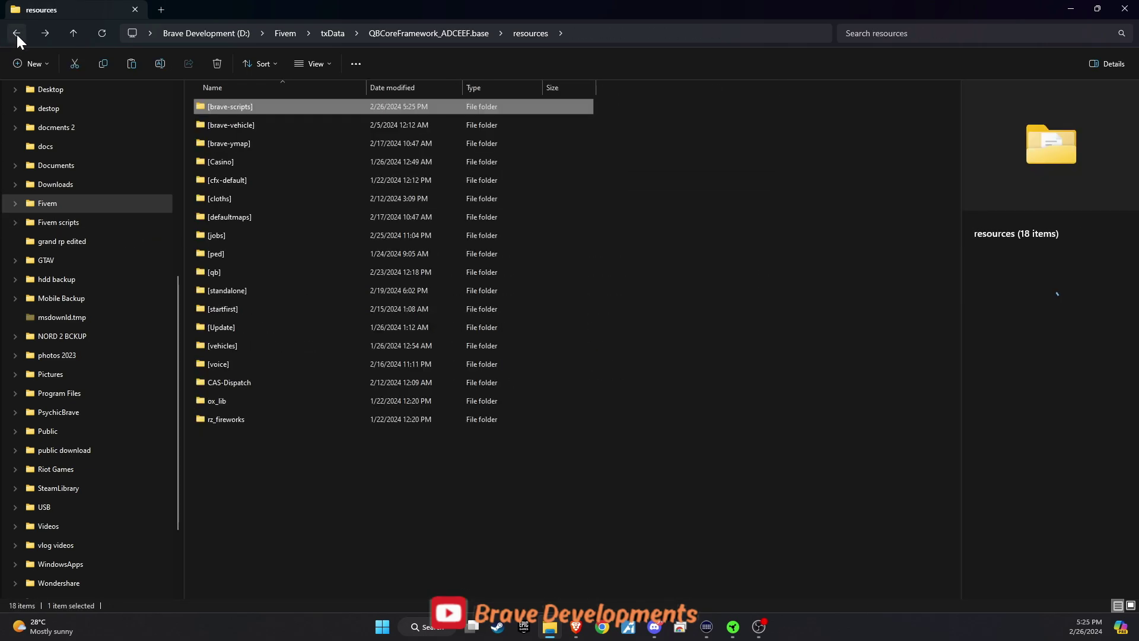
double_click(226, 268)
click(221, 272)
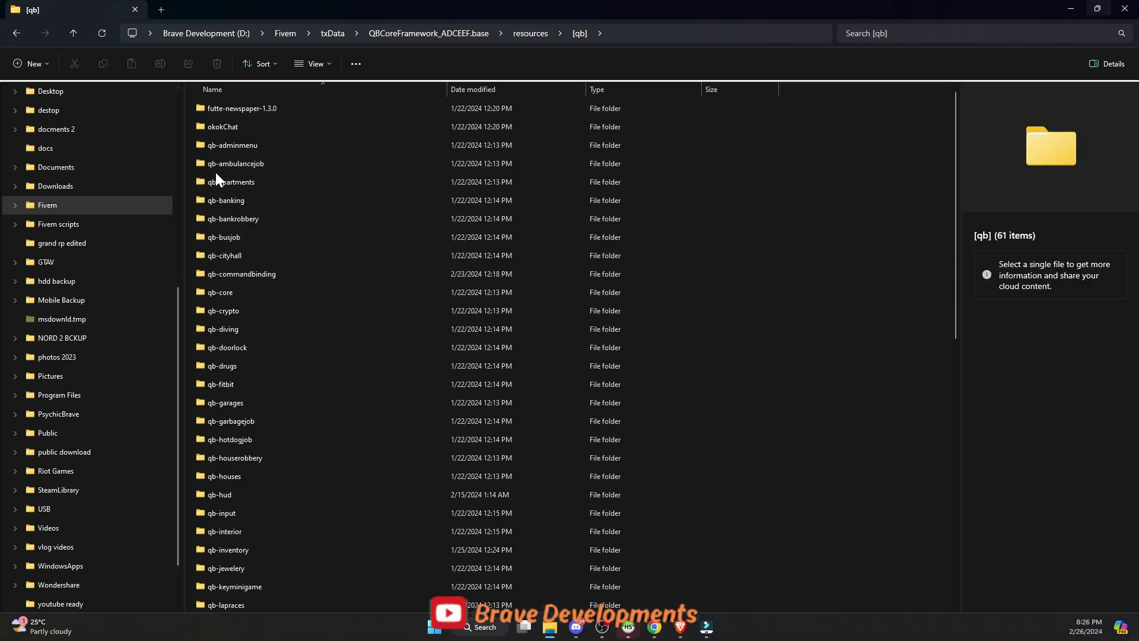
double_click(219, 181)
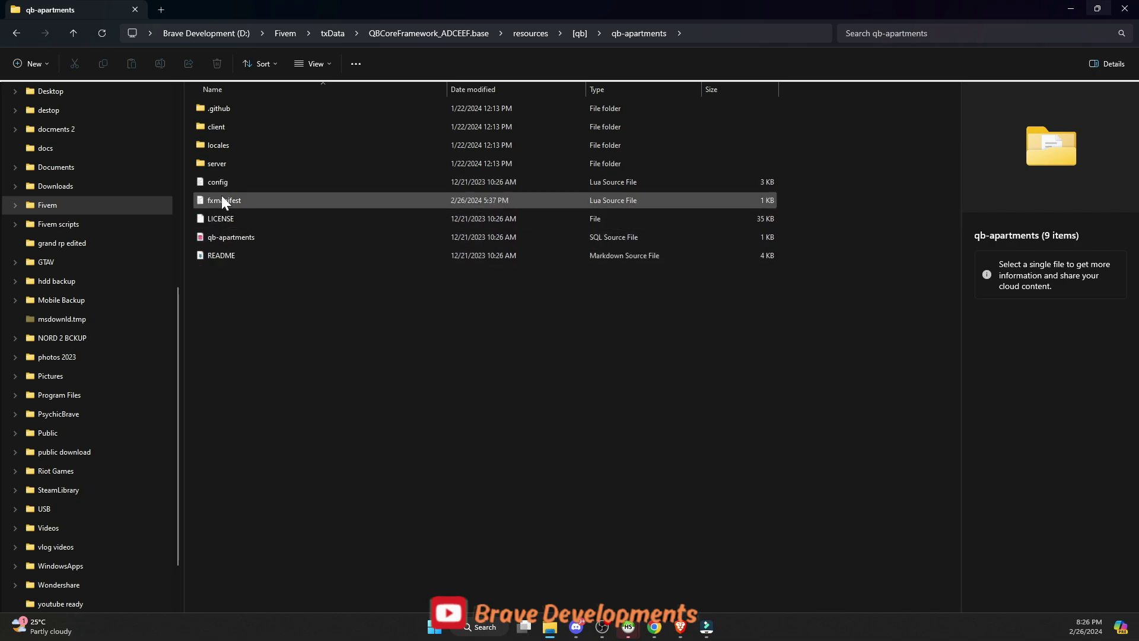
click(222, 201)
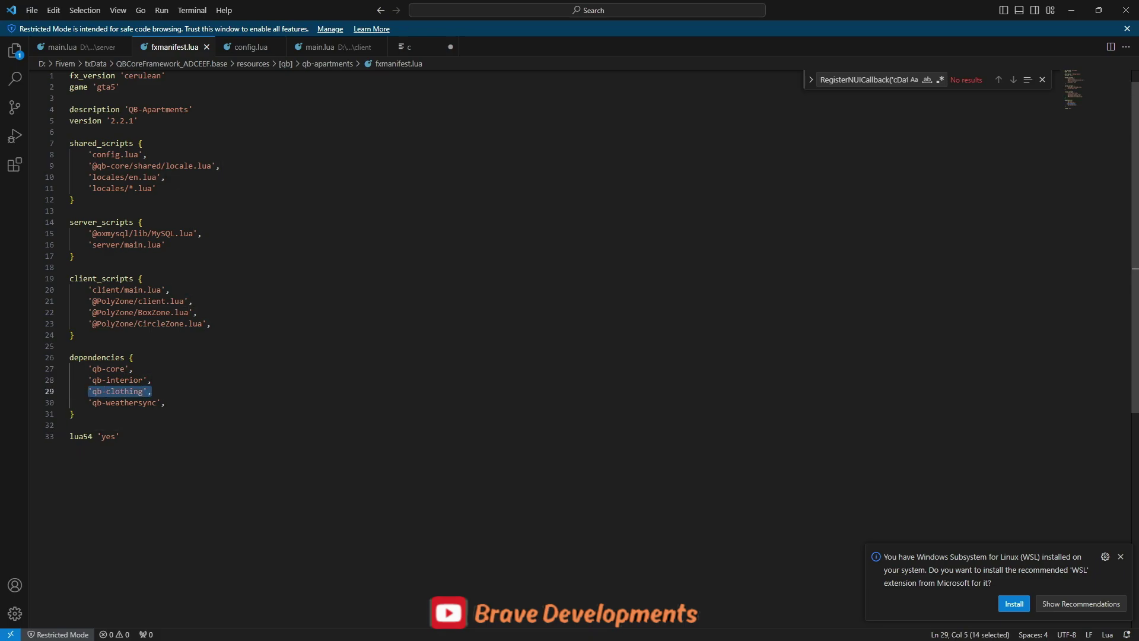
click(32, 10)
click(80, 201)
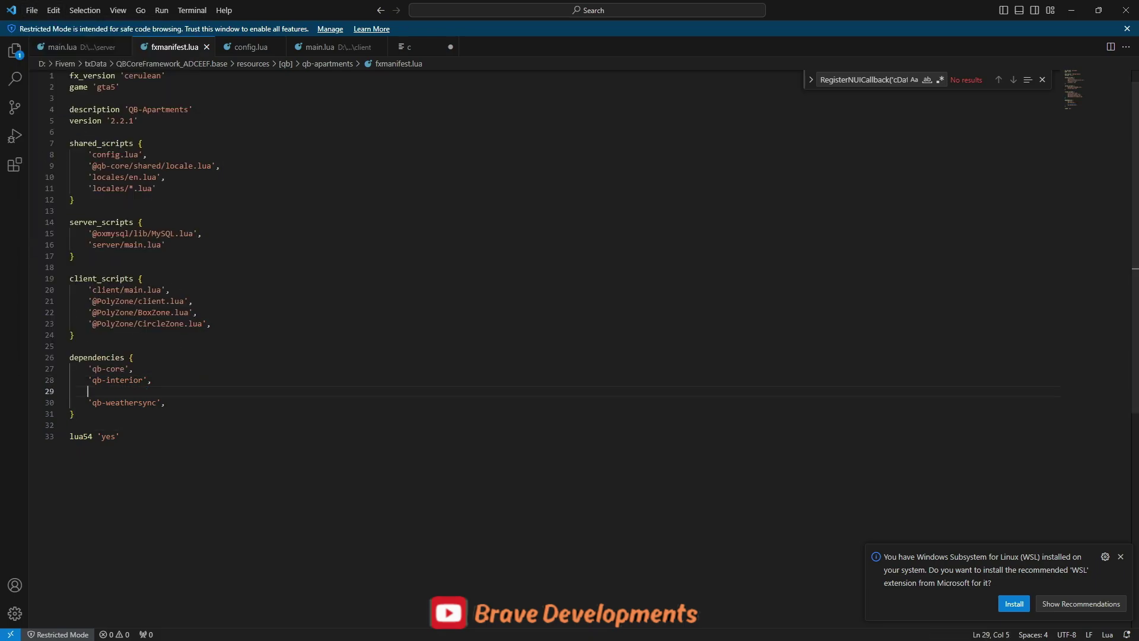
Switch to File Explorer and rename the illenium-appearance-main folder in [brave-scripts] as illenium-appearance.
key(alt+Tab)
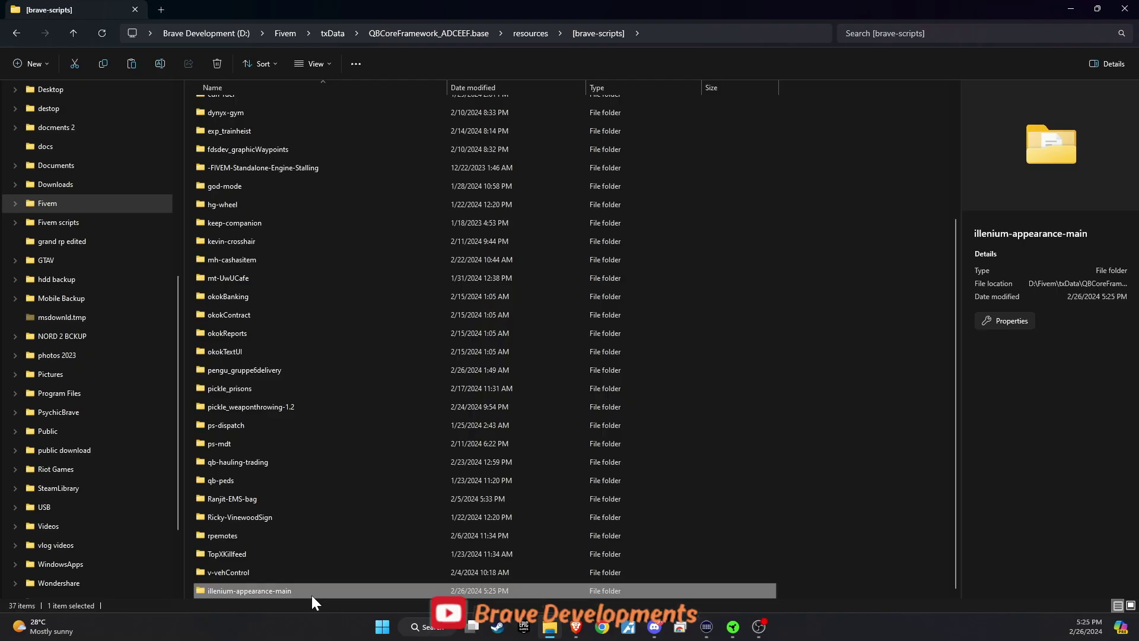
right_click(313, 596)
click(397, 581)
key(End)
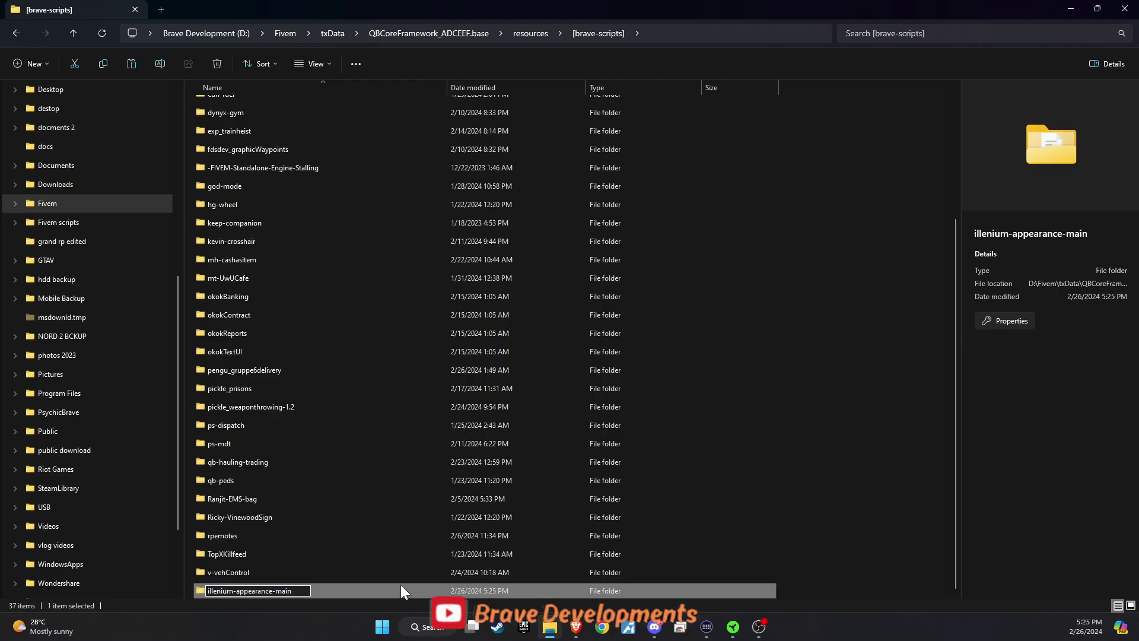
key(BackSpace)
key(BackSpace)
key(BackSpace)
key(BackSpace)
key(BackSpace)
key(Return)
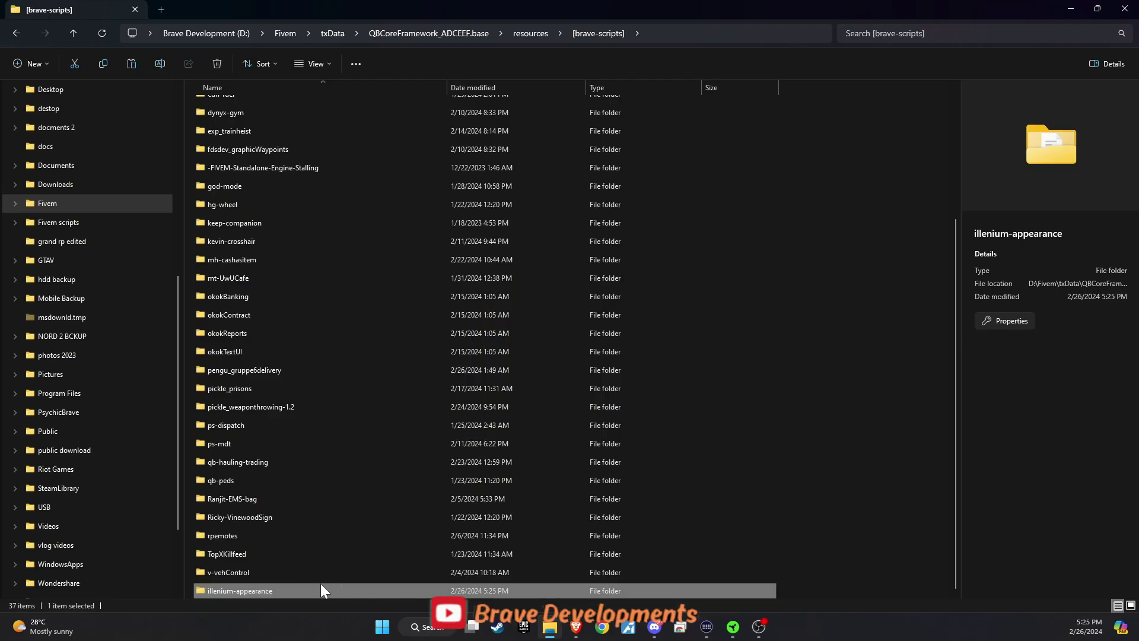
Open the sql folder inside illenium-appearance in the resources/[brave-scripts] folder.
double_click(268, 589)
click(16, 33)
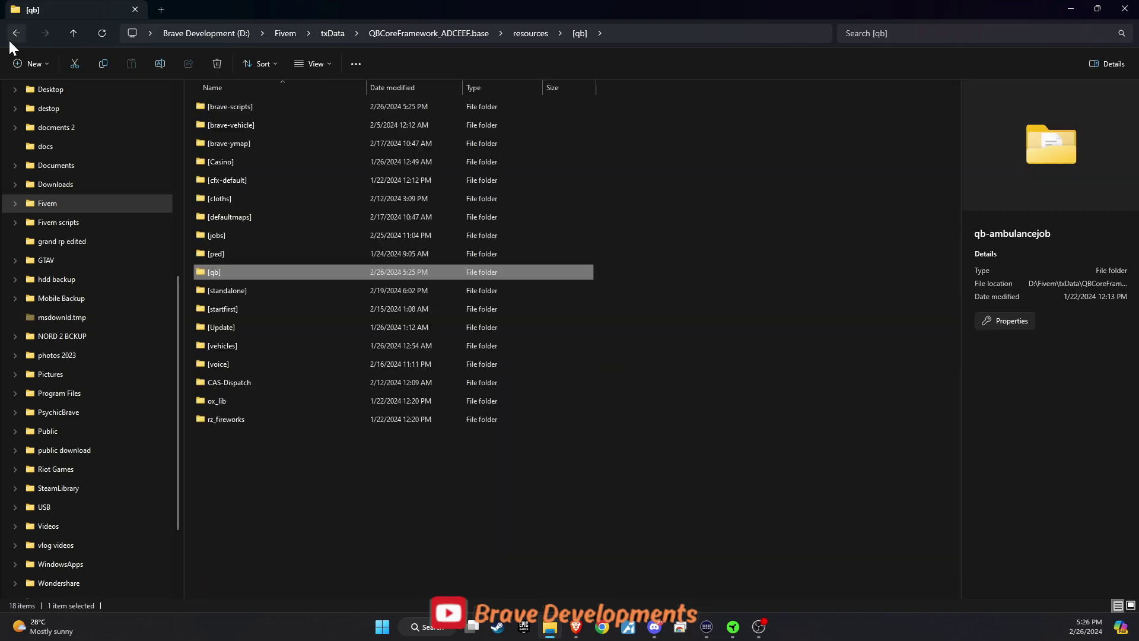
double_click(242, 106)
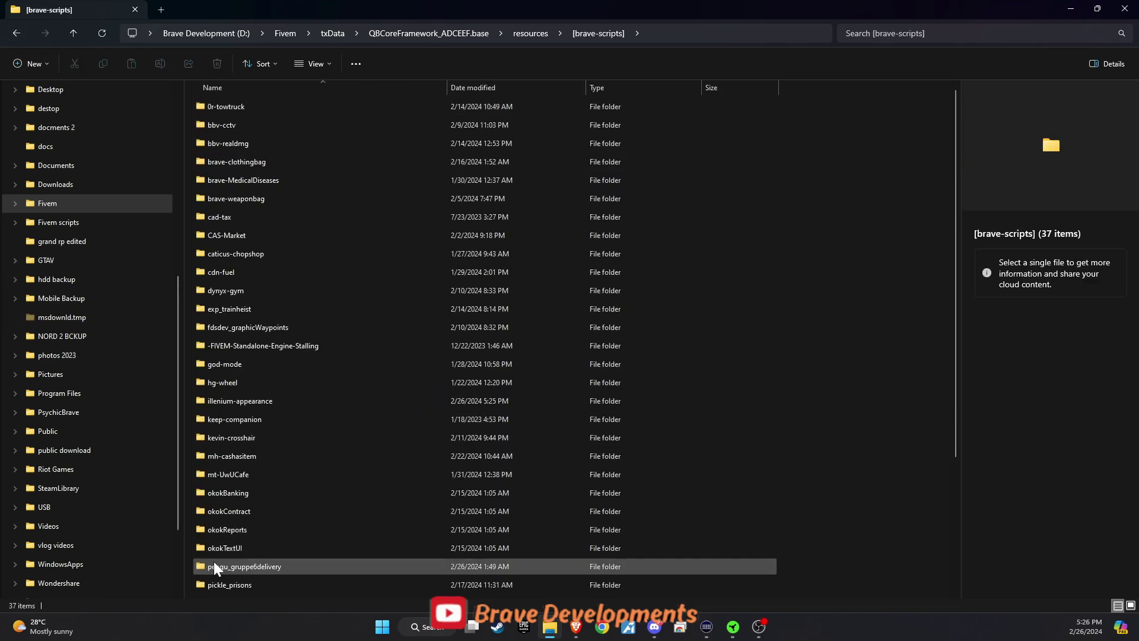
scroll(220, 549, down, 3)
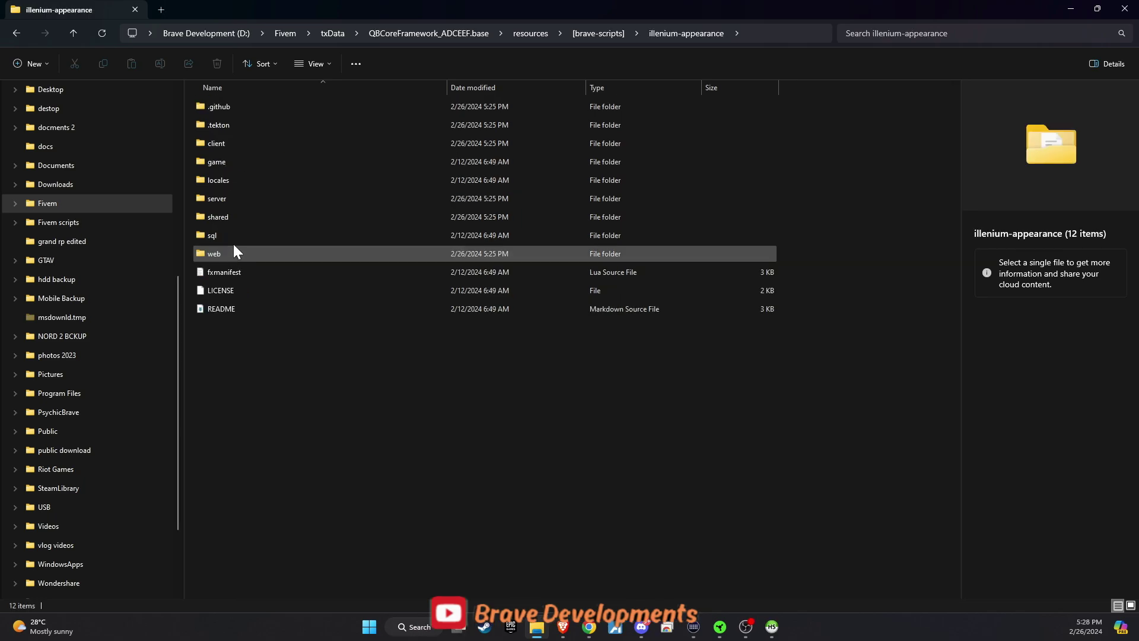
double_click(237, 236)
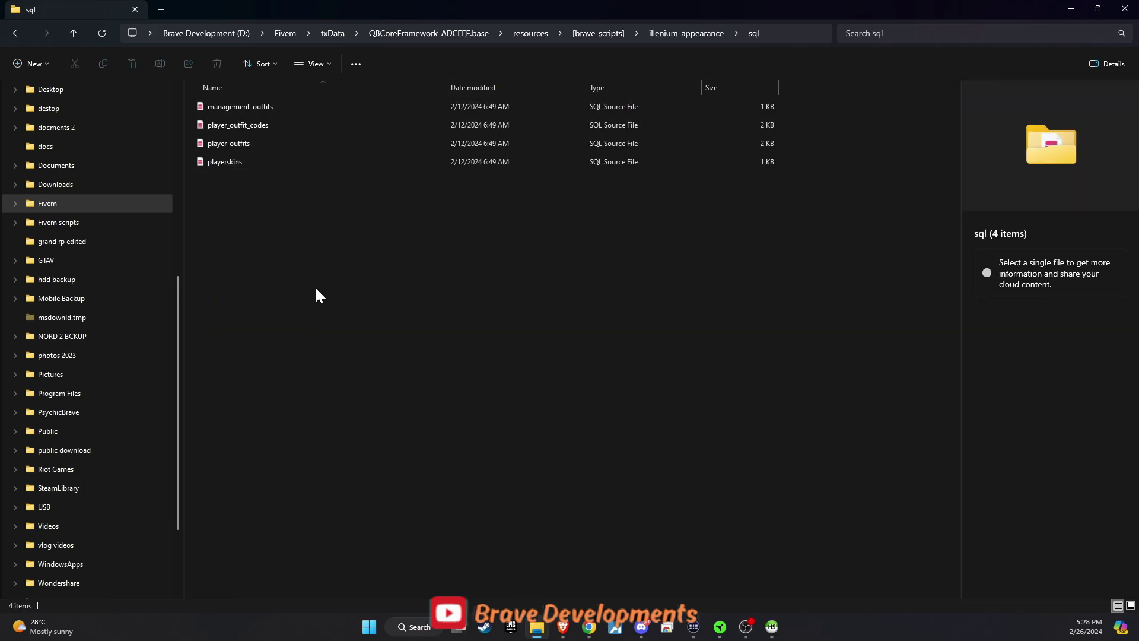
Switch to HeidiSQL and drop the player_outfits table from the qbcoreframework_adceef database.
key(alt+Tab)
scroll(279, 320, up, 3)
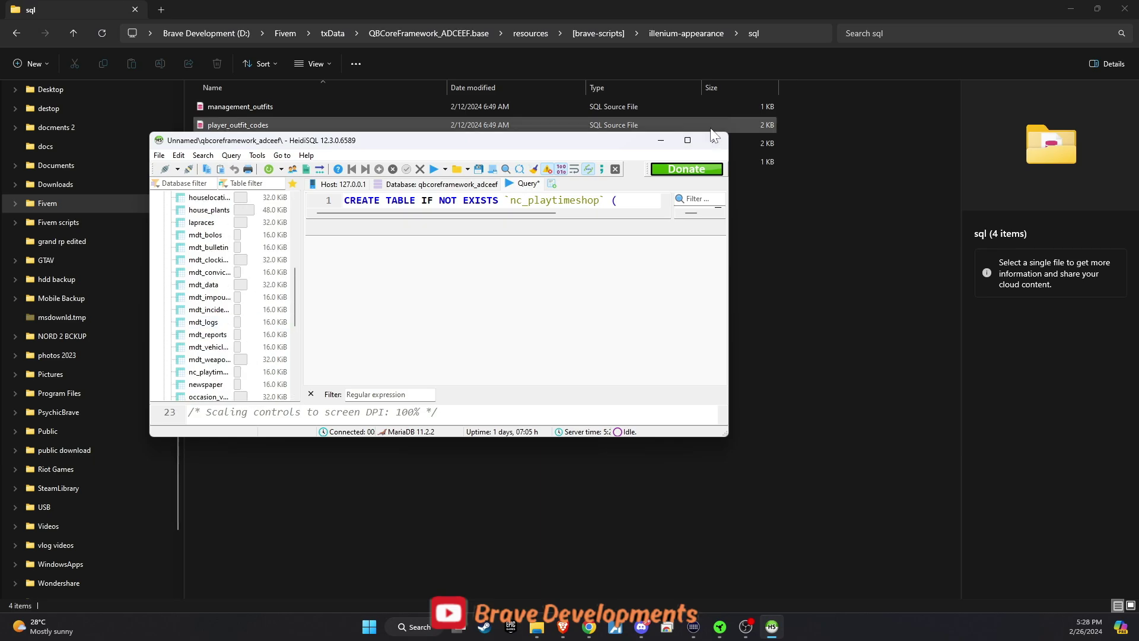
scroll(228, 285, down, 2)
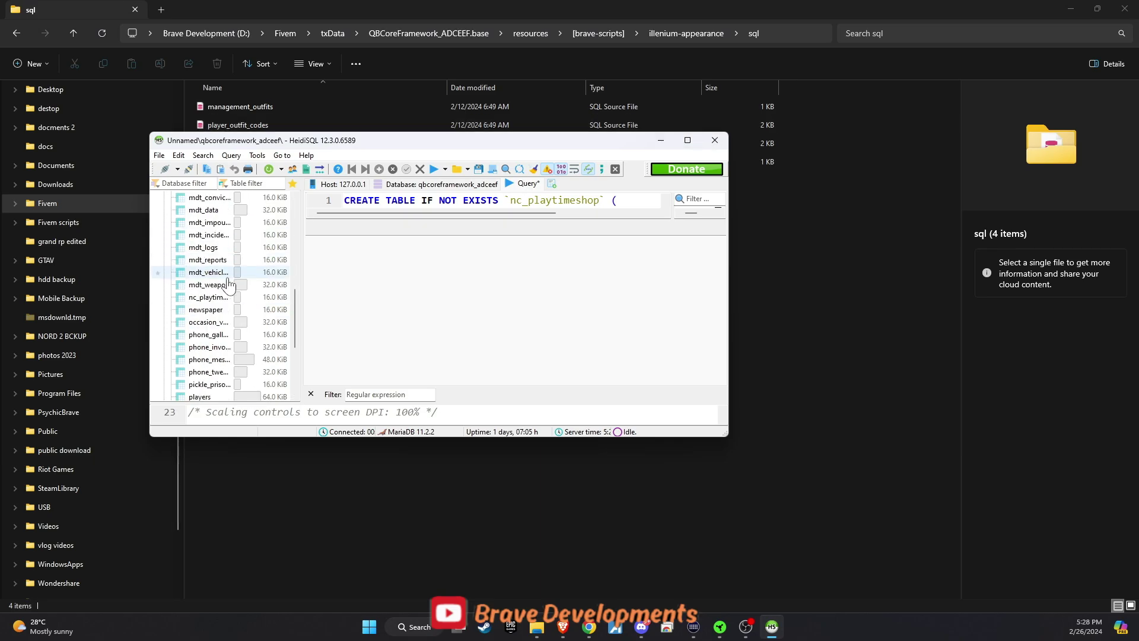
scroll(229, 286, down, 1)
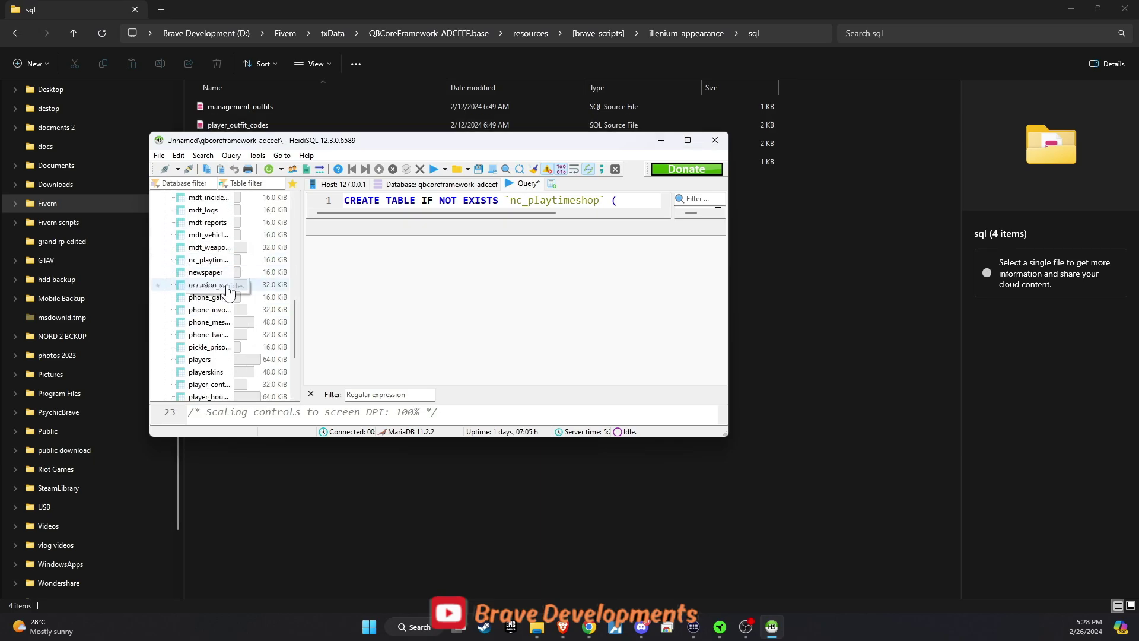
scroll(221, 388, down, 1)
click(223, 385)
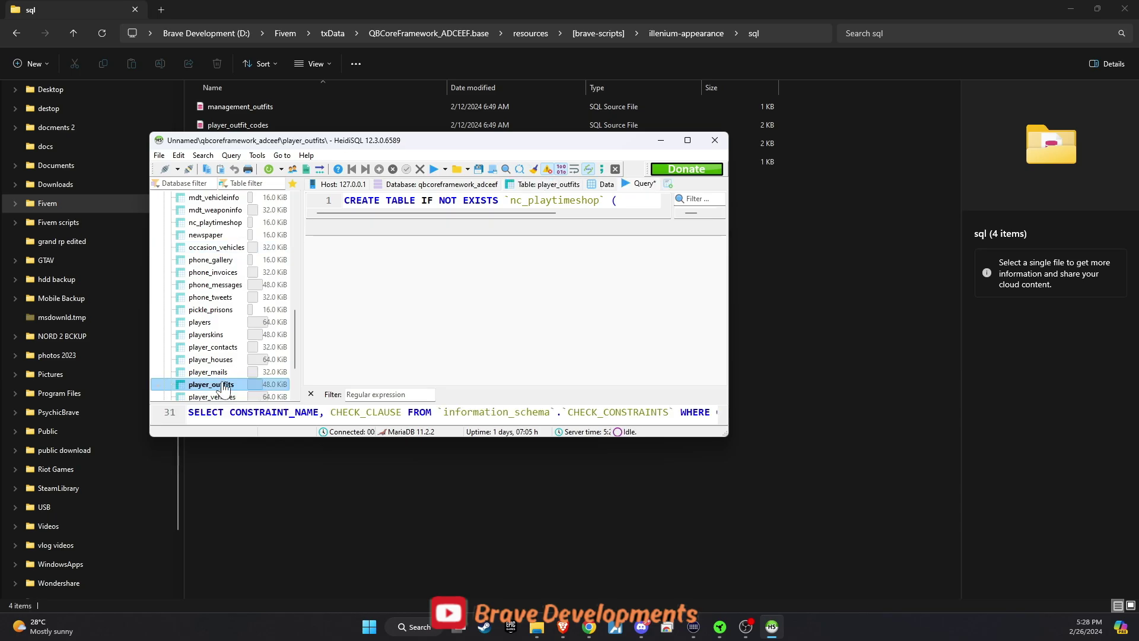
right_click(224, 388)
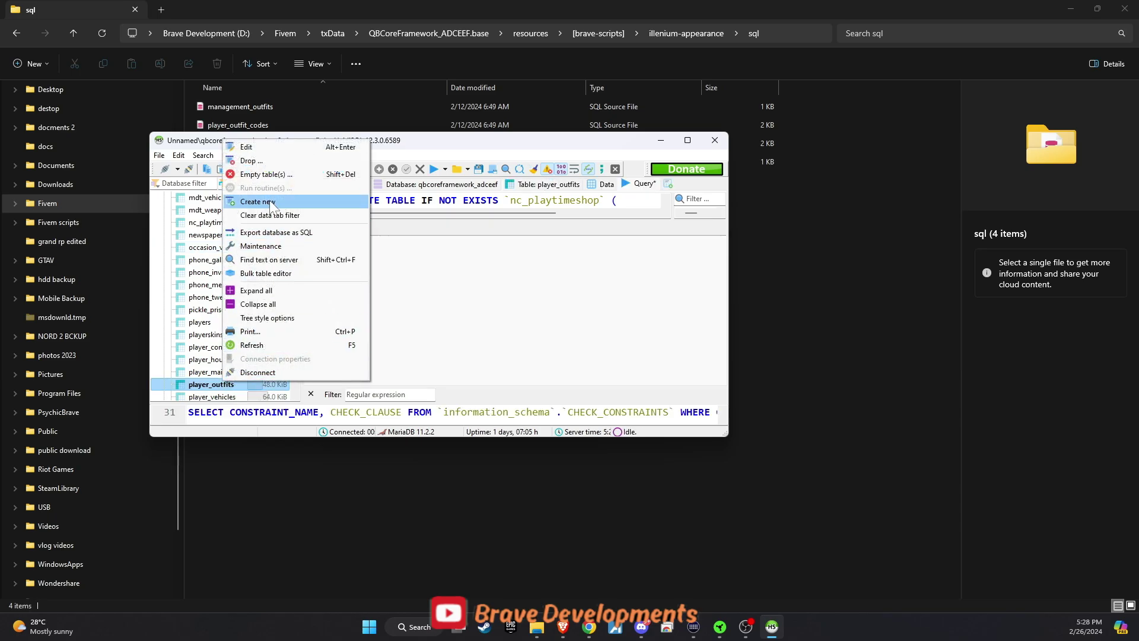
click(252, 161)
click(595, 323)
Move the HeidiSQL window off the SQL file list and check the player tables in the expanded qbcoreframework_adceef database.
drag(424, 146, 809, 162)
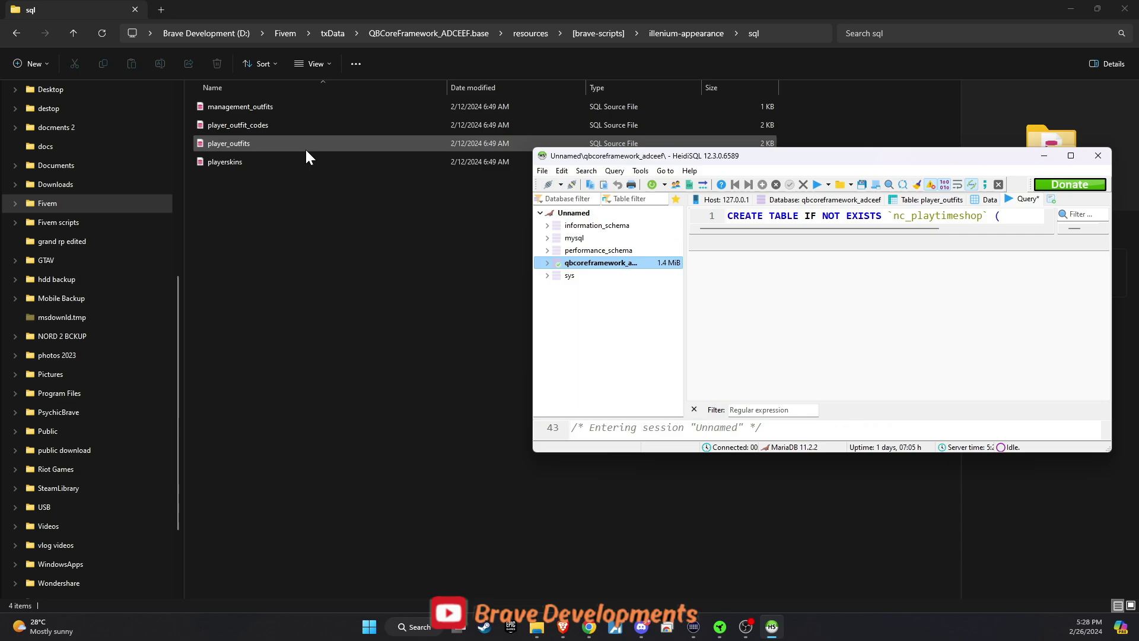
click(547, 262)
scroll(635, 314, down, 12)
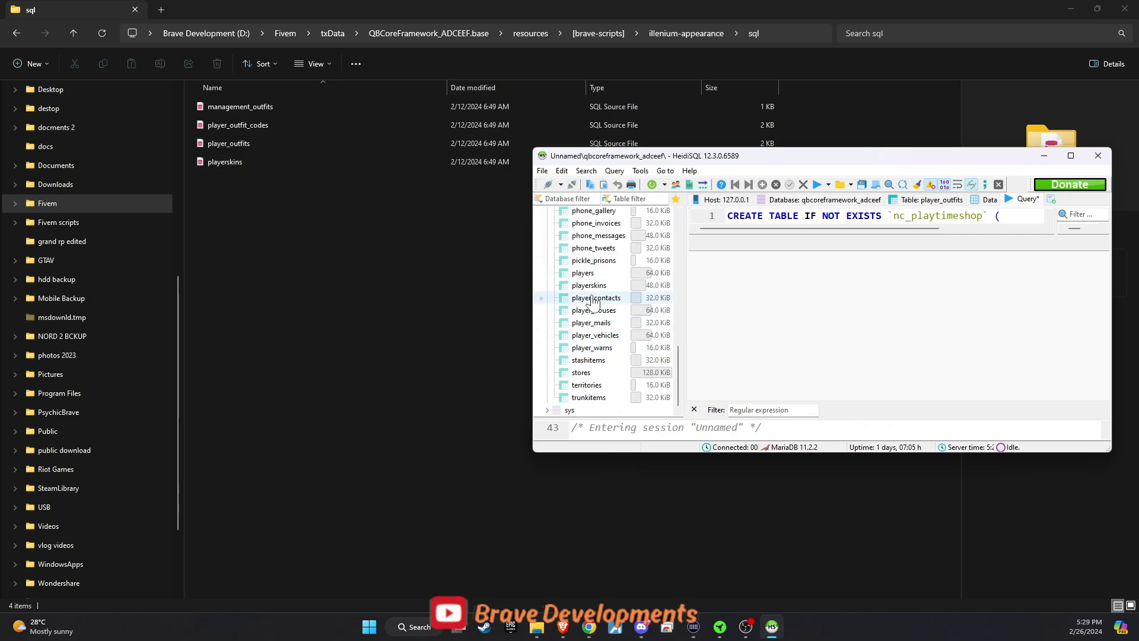
click(590, 286)
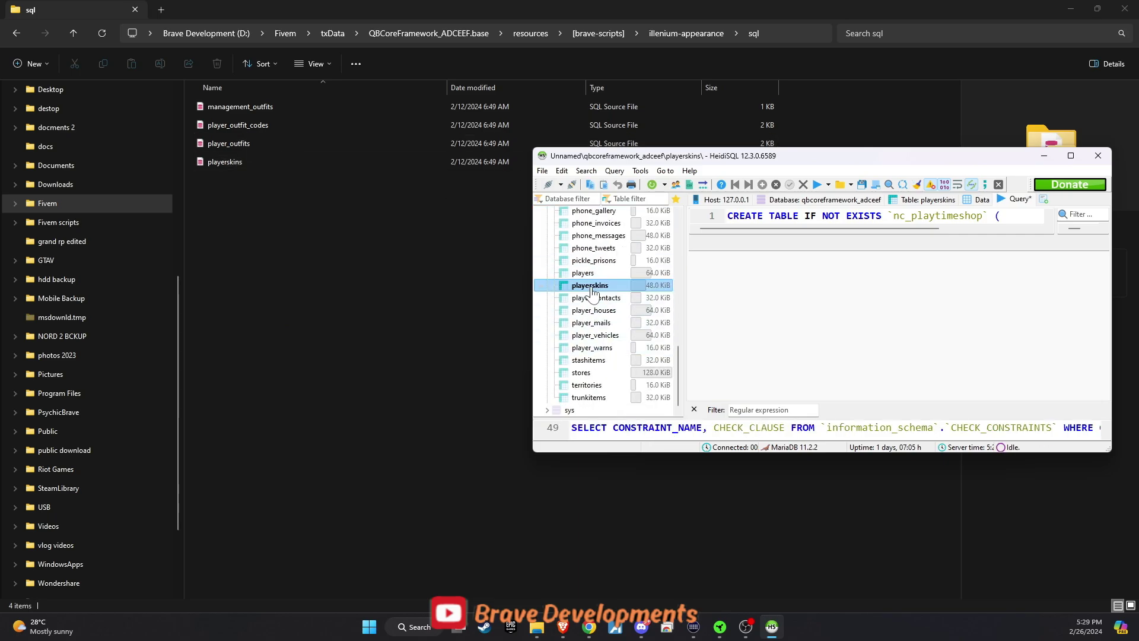
right_click(599, 296)
key(Escape)
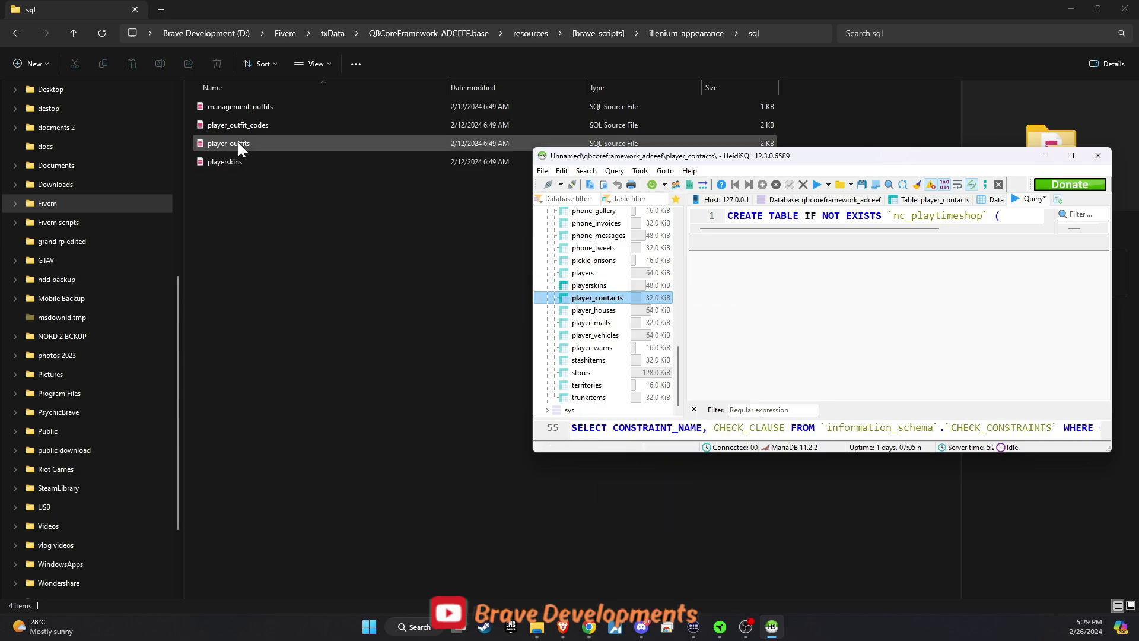
Open the player_outfits SQL file from the sql folder in HeidiSQL, connect to the Unnamed session and run the script.
click(241, 141)
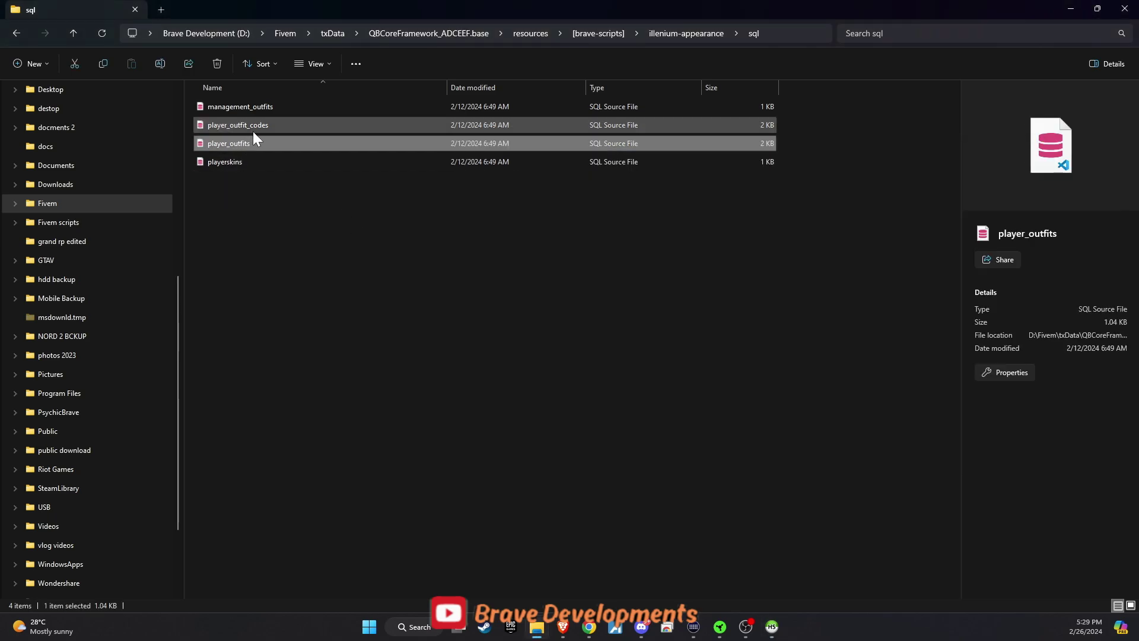
shift+click(262, 110)
right_click(261, 112)
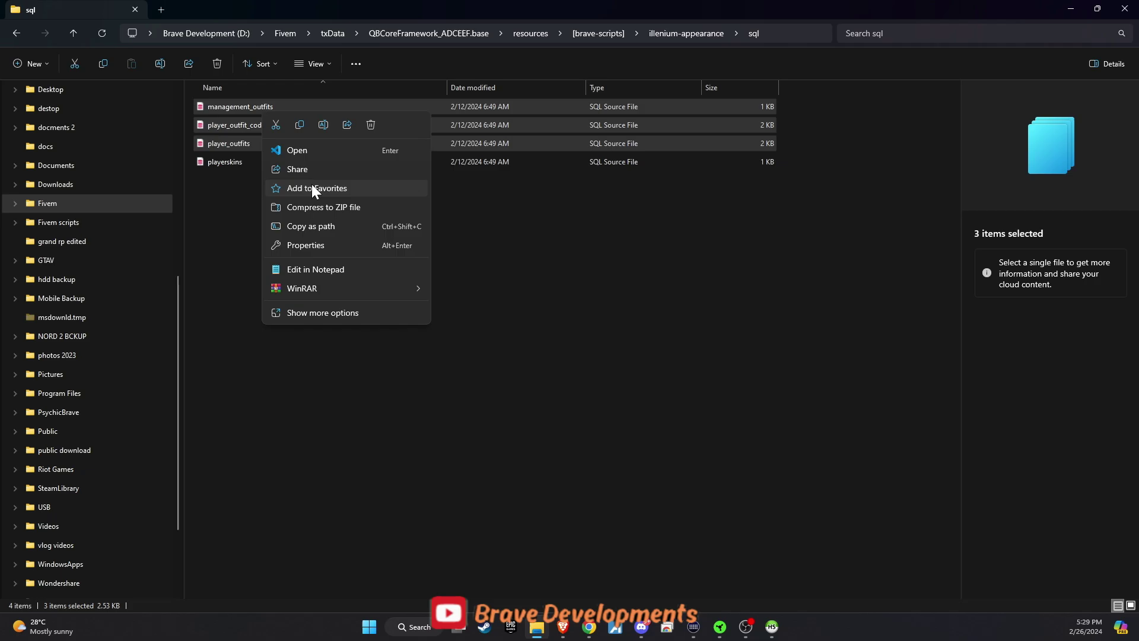
click(232, 139)
right_click(229, 140)
right_click(218, 143)
mouse_move(305, 201)
click(390, 199)
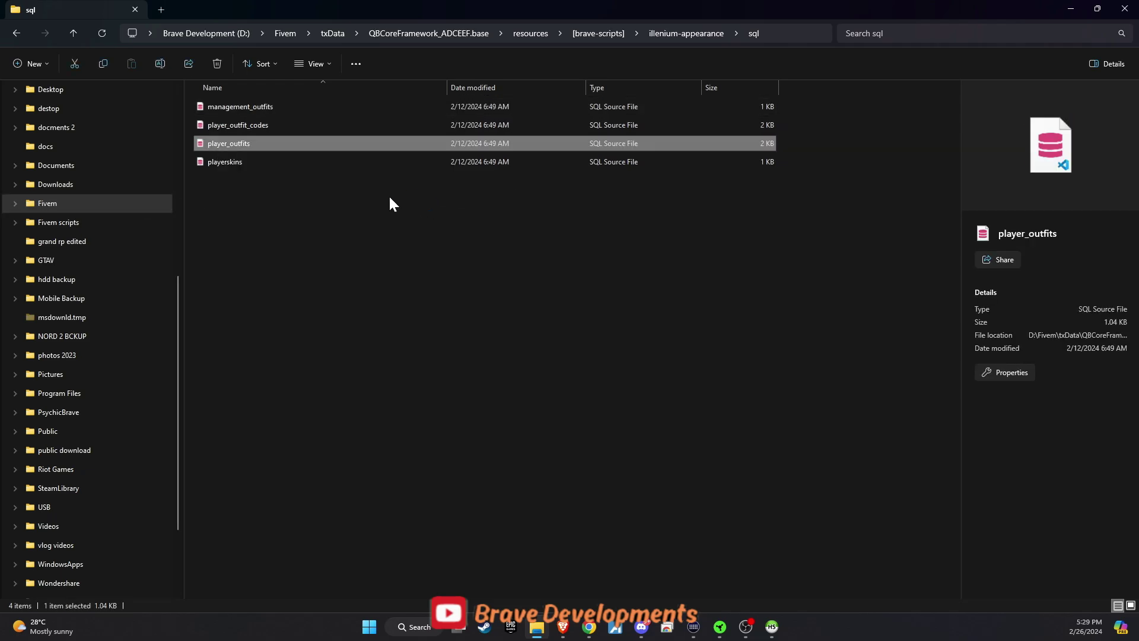
key(Return)
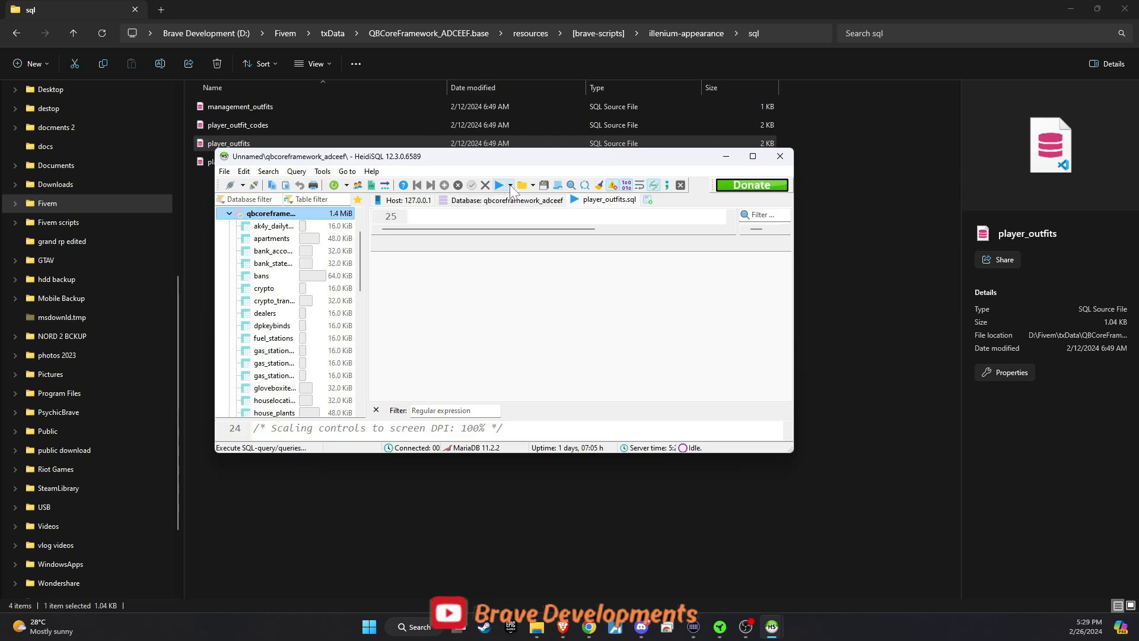
Open the player_outfit_codes SQL file in HeidiSQL and correct the session password to connect to the server.
right_click(226, 125)
mouse_move(267, 186)
click(434, 187)
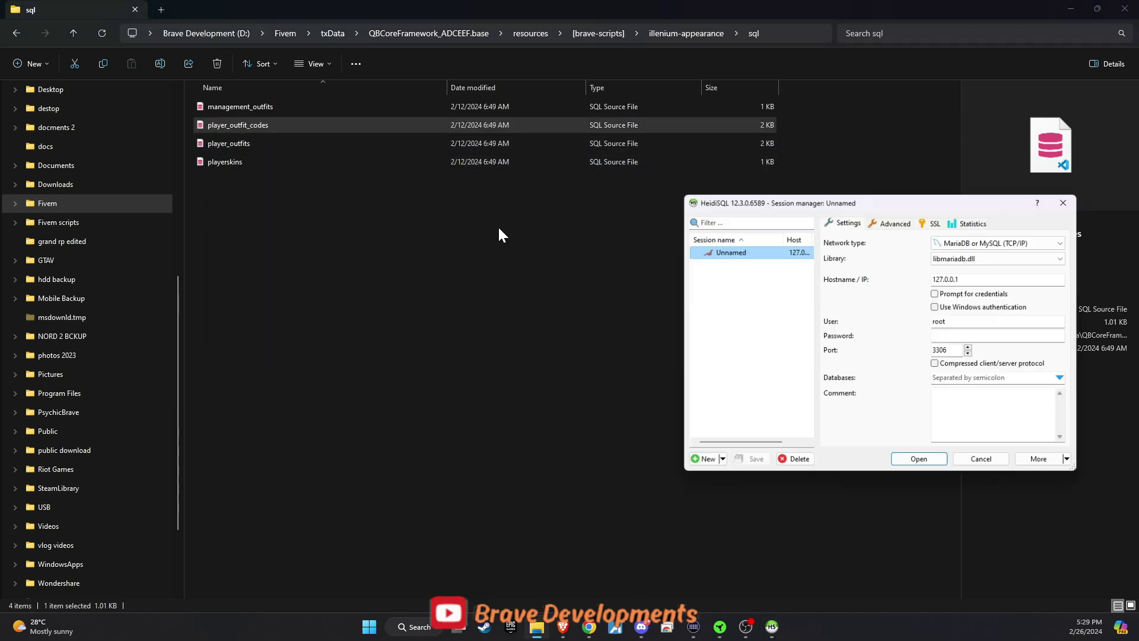
key(Return)
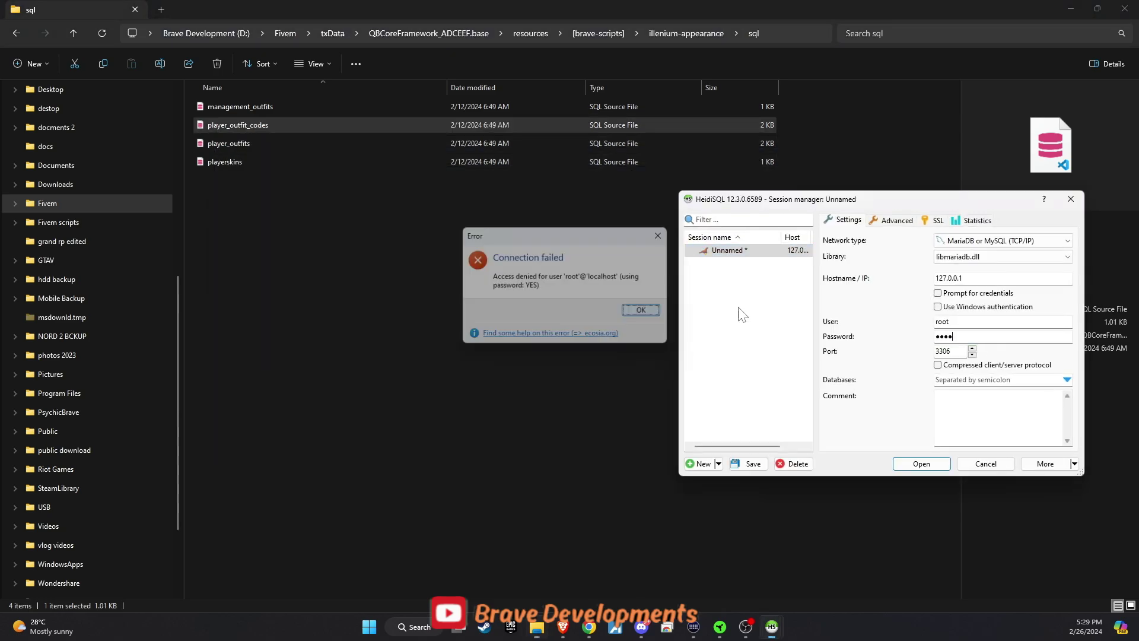
key(BackSpace)
key(BackSpace)
key(BackSpace)
click(921, 464)
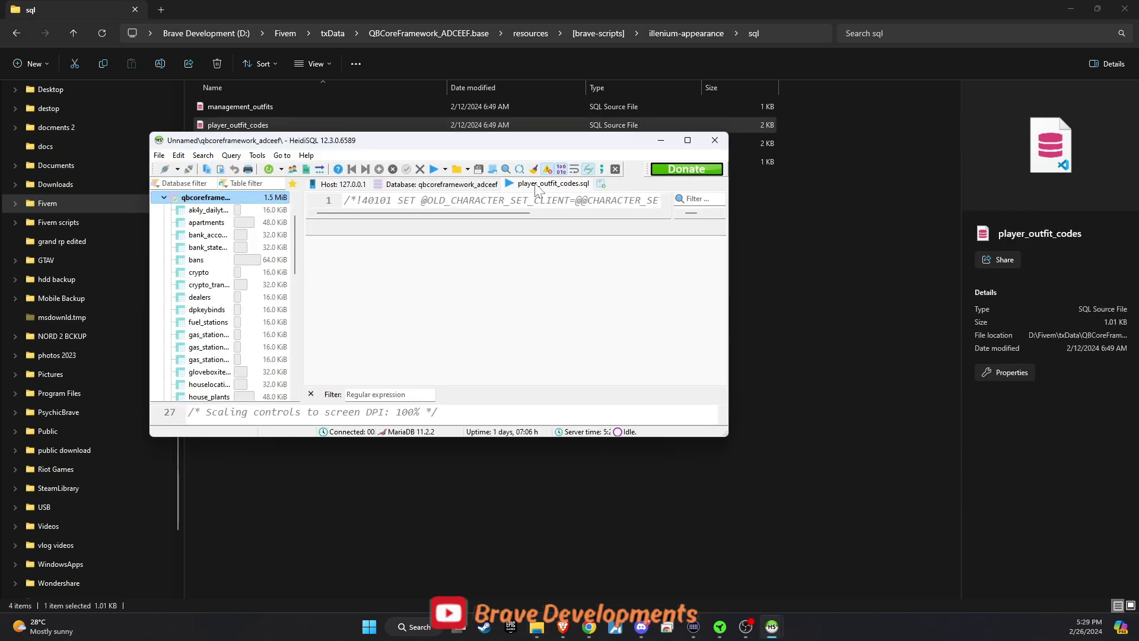
Run the player_outfit_codes script on the qbcoreframework_adceef database.
click(435, 170)
click(688, 141)
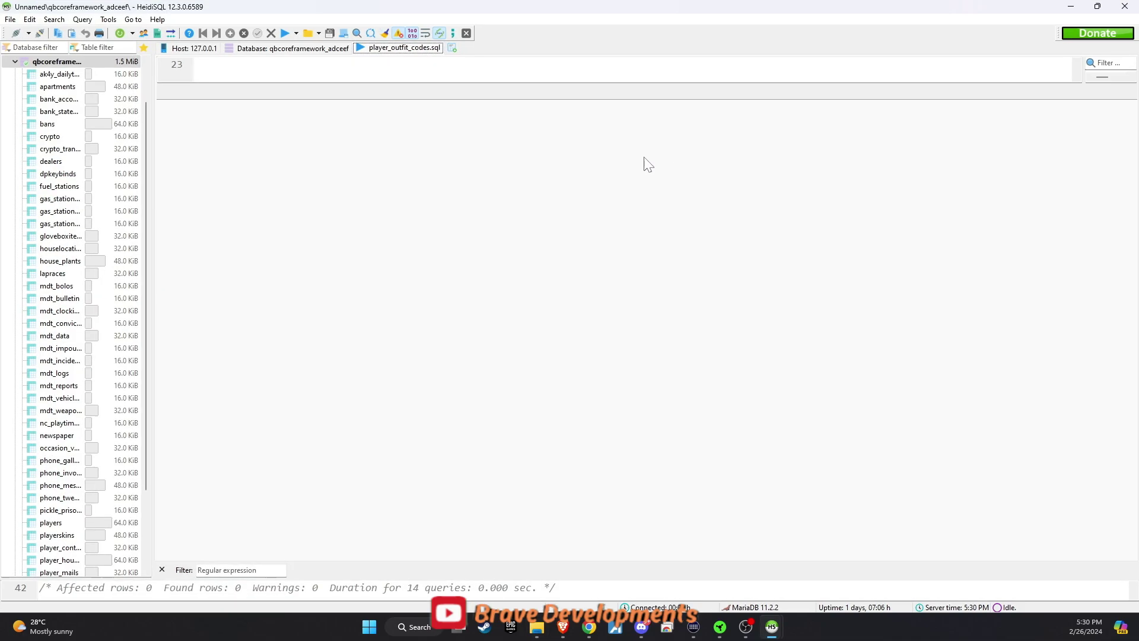
click(1100, 8)
Load the management_outfits SQL file into the open HeidiSQL session and run its query.
double_click(290, 107)
drag(651, 498, 558, 214)
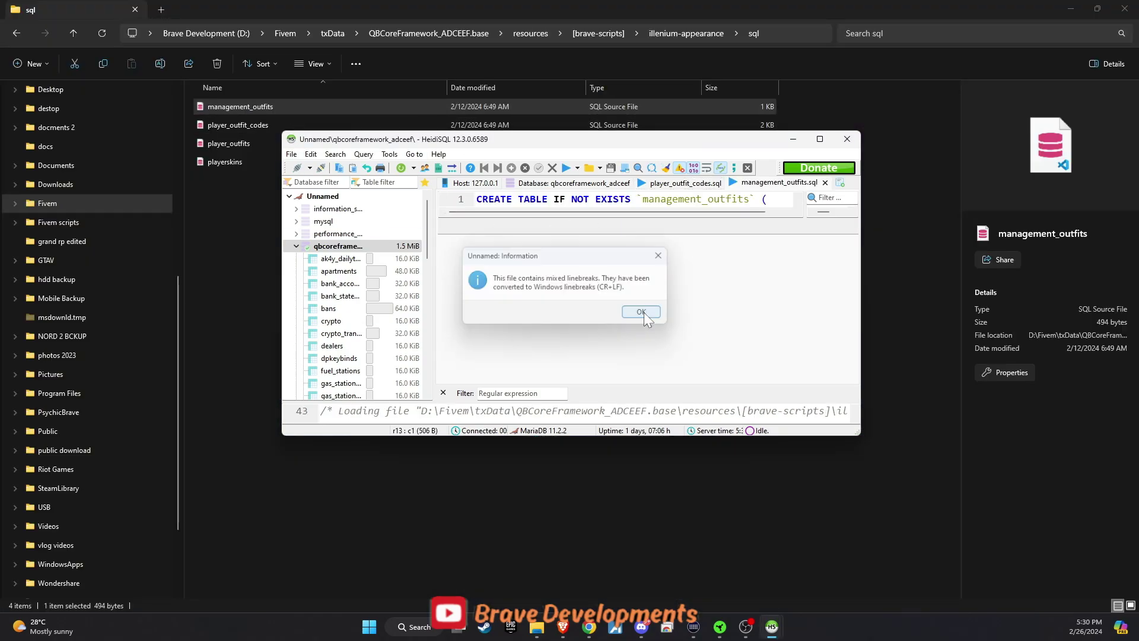
click(643, 312)
Refresh the database tree and check the player_outfit_codes and player_outfits tables.
scroll(341, 328, down, 5)
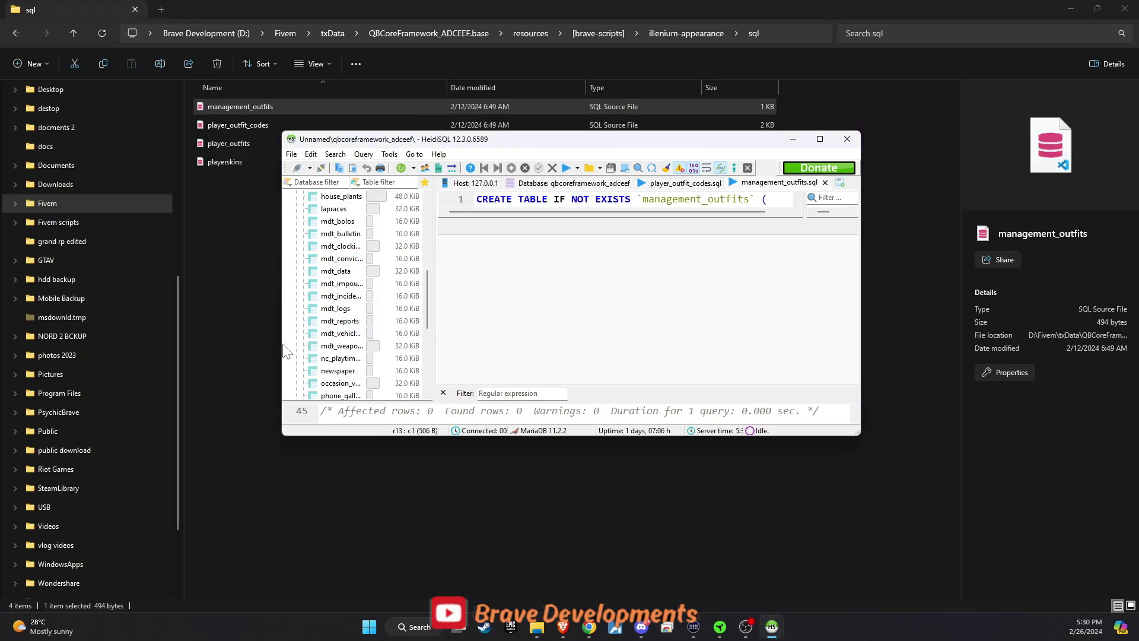
click(287, 358)
right_click(287, 359)
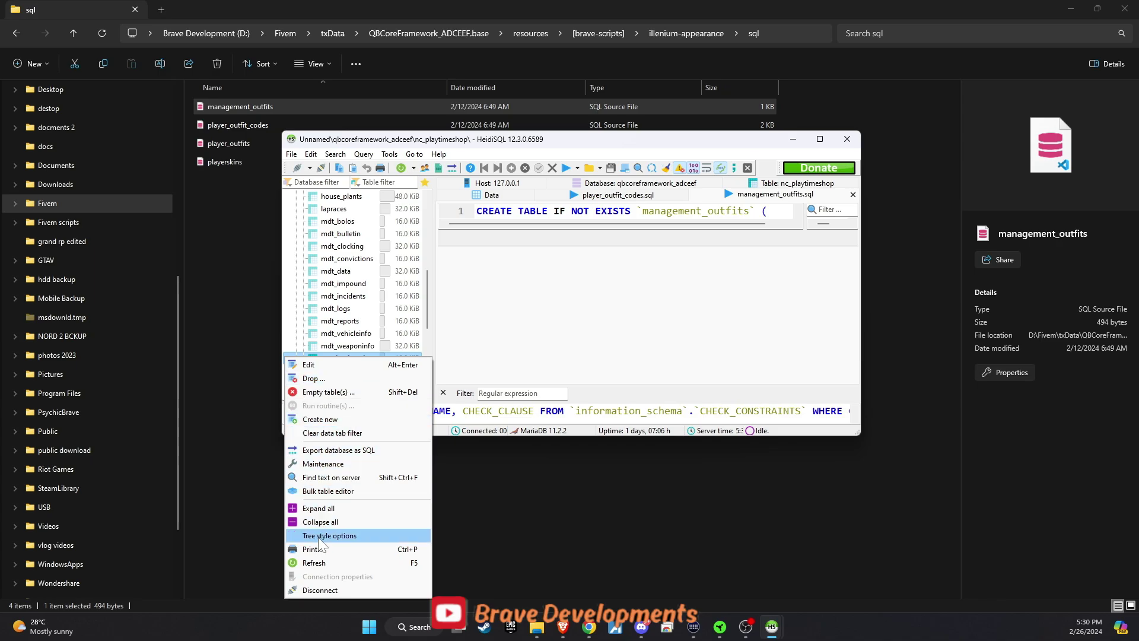
click(325, 563)
scroll(335, 342, down, 5)
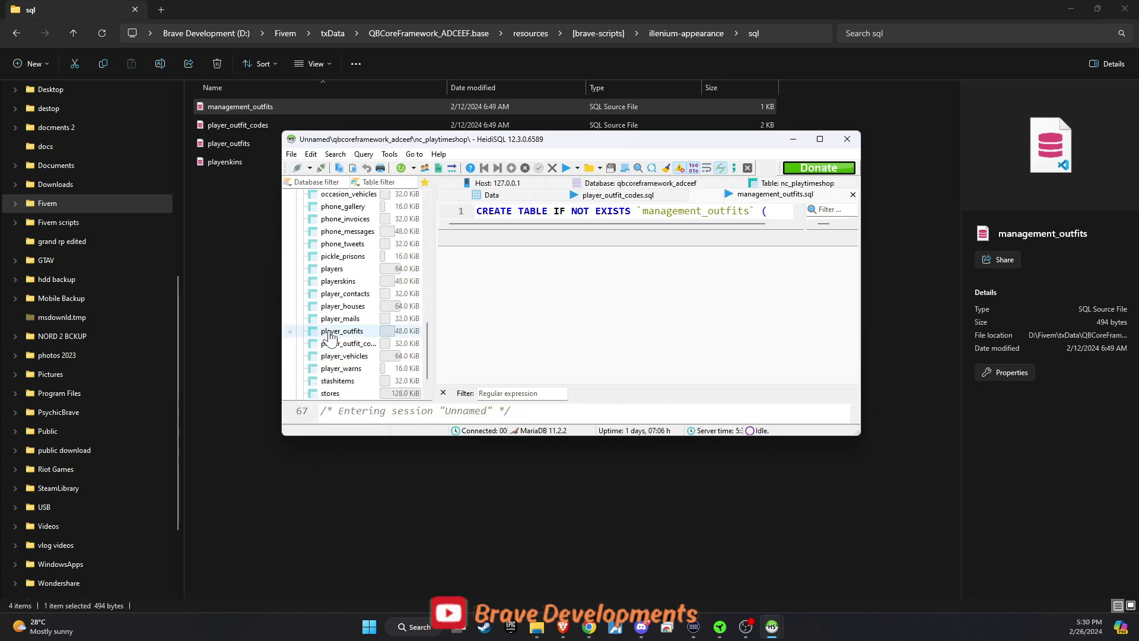
click(347, 346)
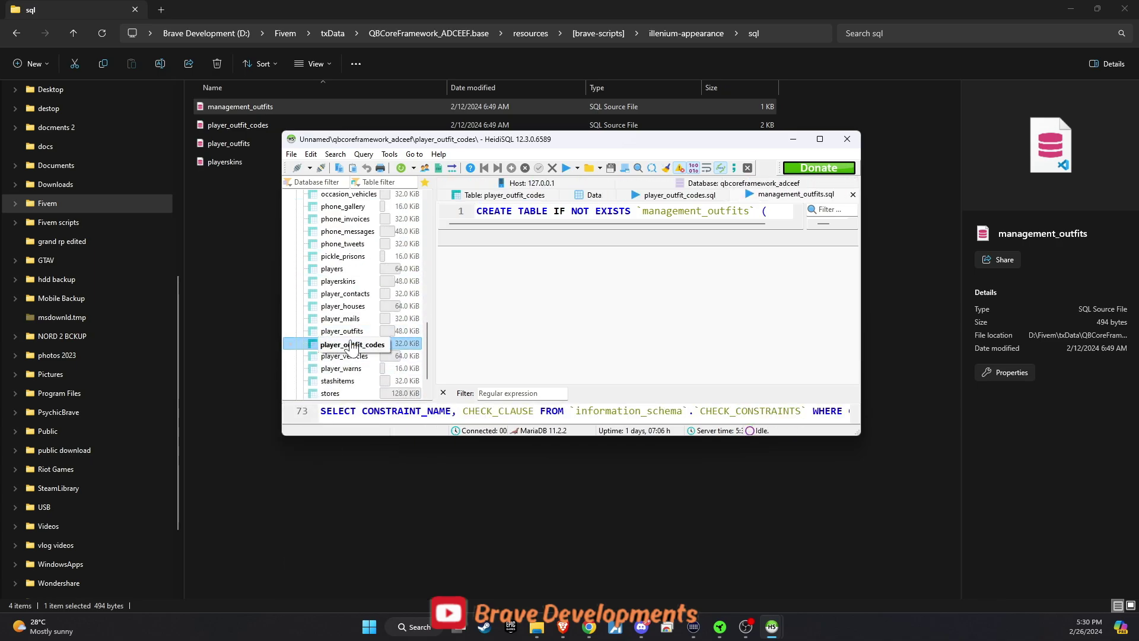
click(354, 332)
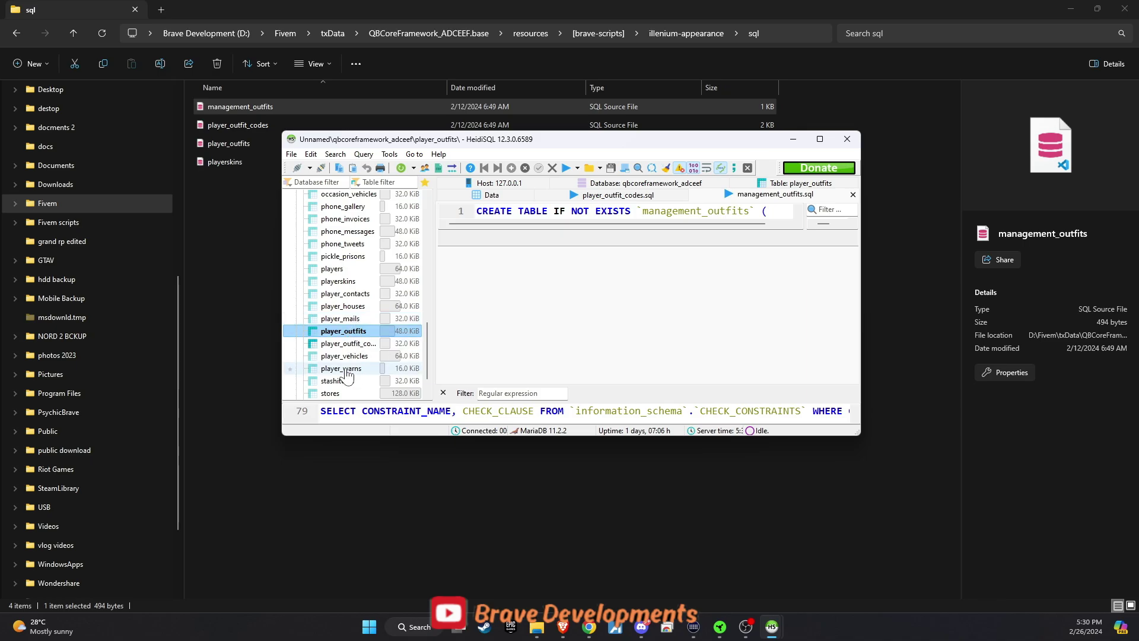
Check the management_outfits table in the database tree, and return to the illenium-appearance folder in File Explorer.
scroll(348, 321, up, 4)
scroll(344, 303, up, 2)
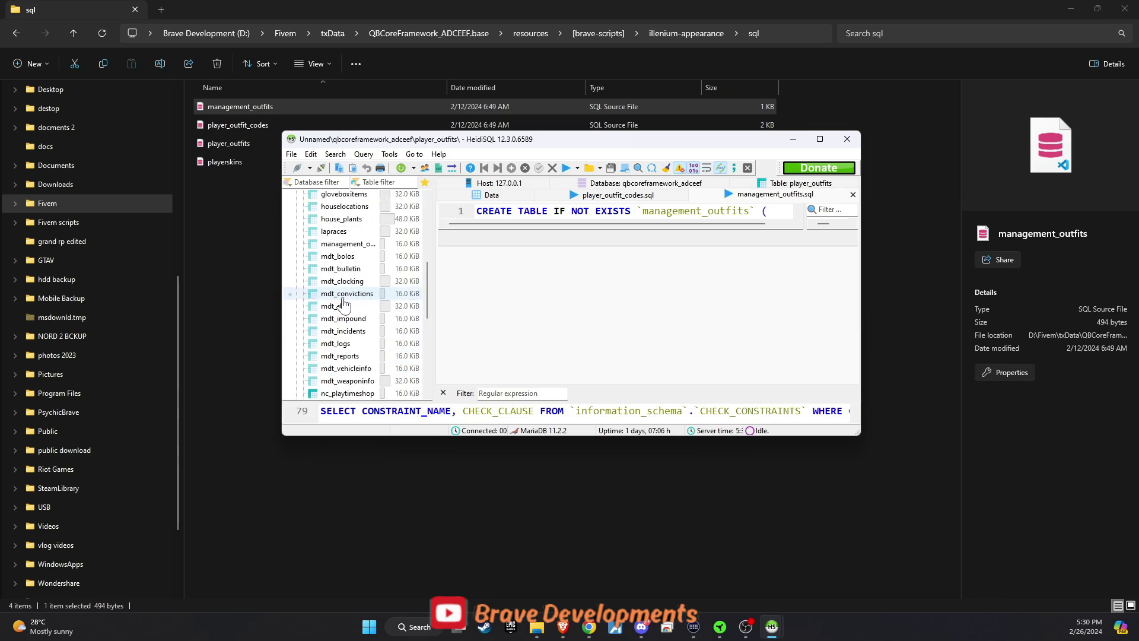
click(345, 244)
click(229, 267)
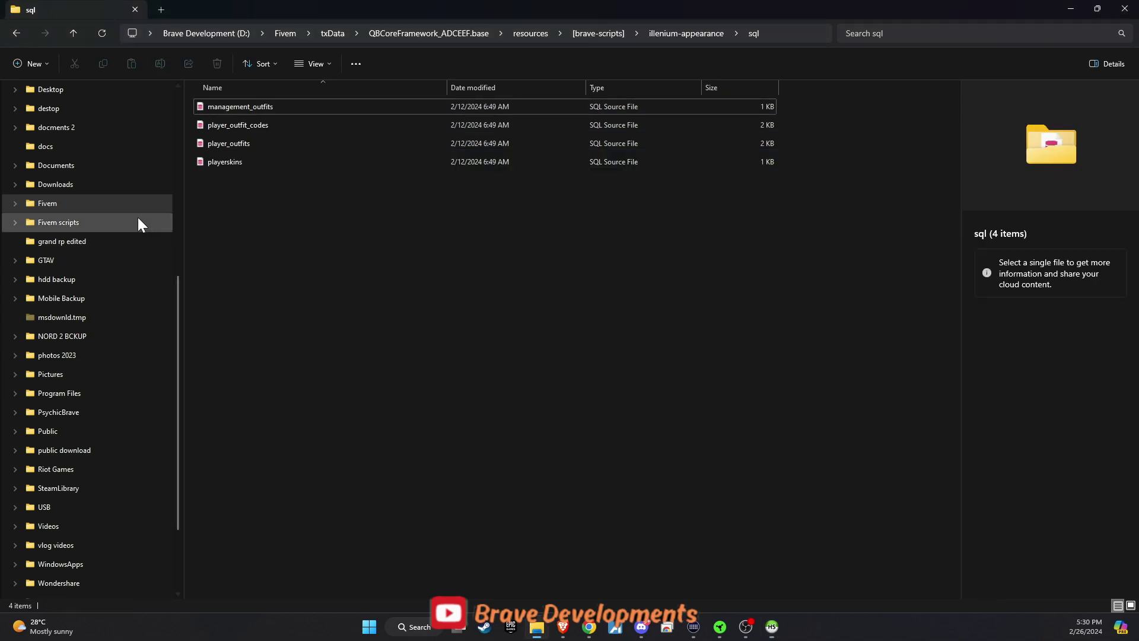
click(17, 34)
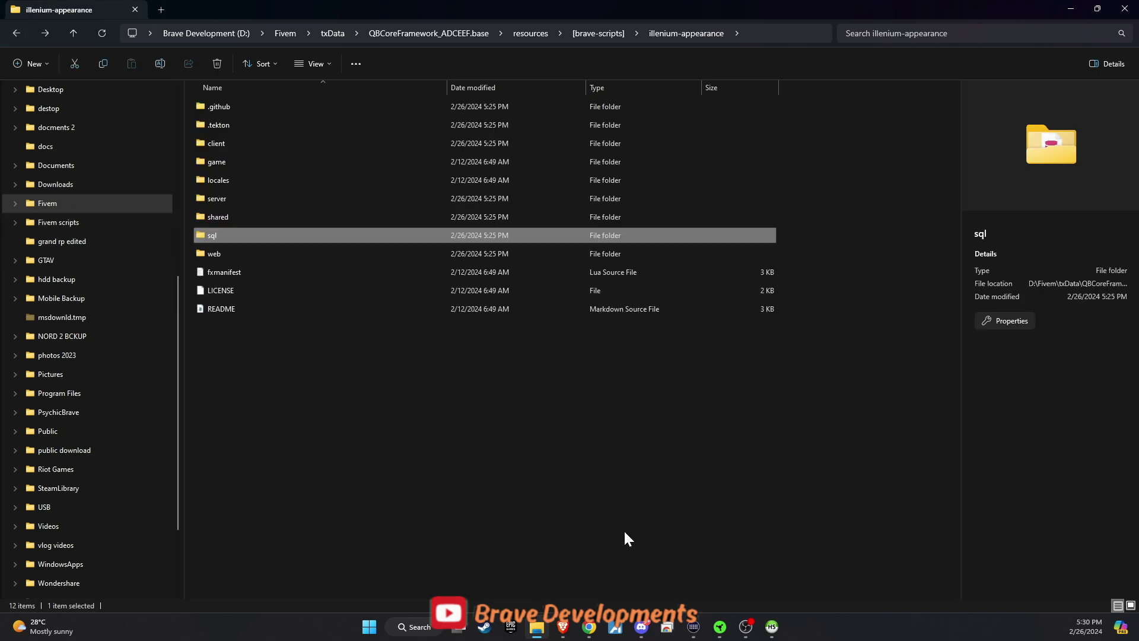
In the browser's illenium-appearance documentation, look at the Upgrading page and open the qb-core/qb-multicharacter setup guide.
click(563, 626)
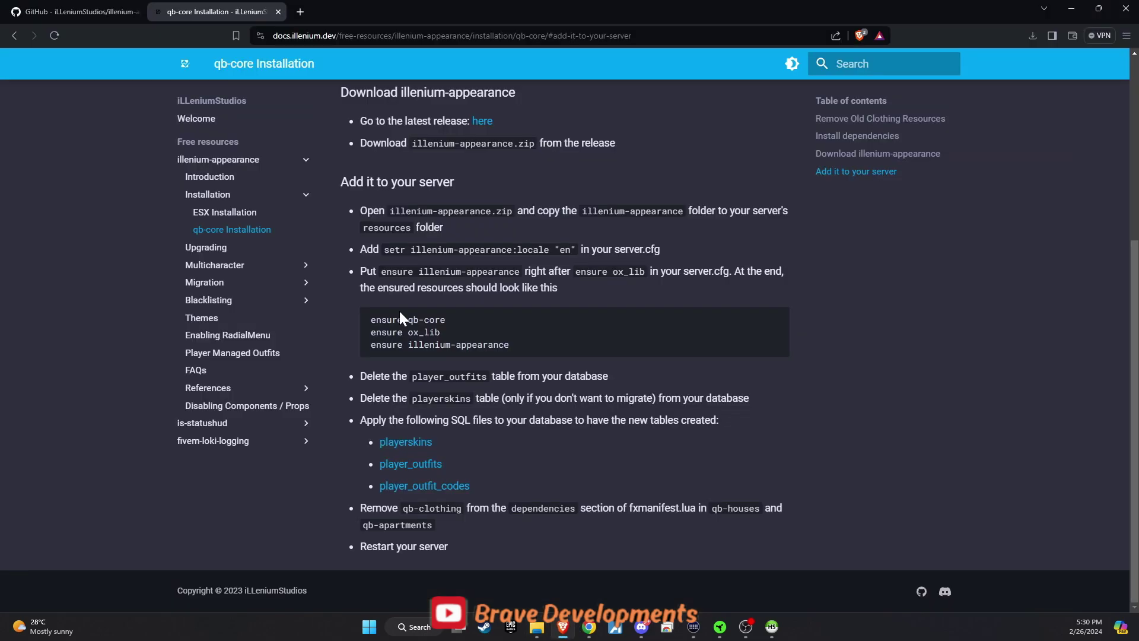
click(221, 249)
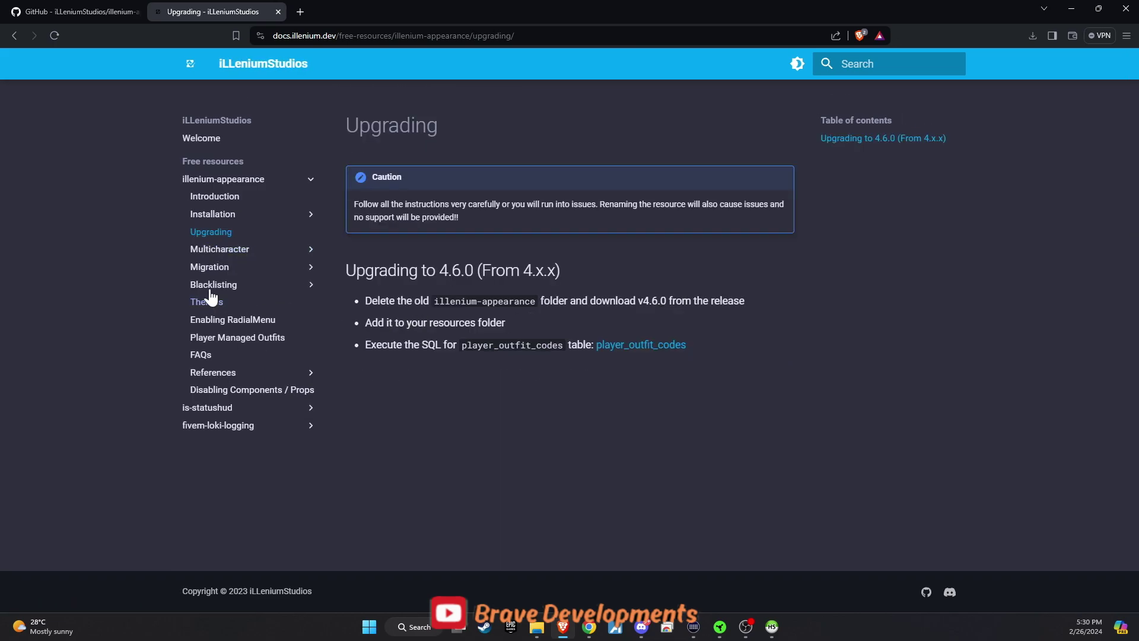
click(221, 250)
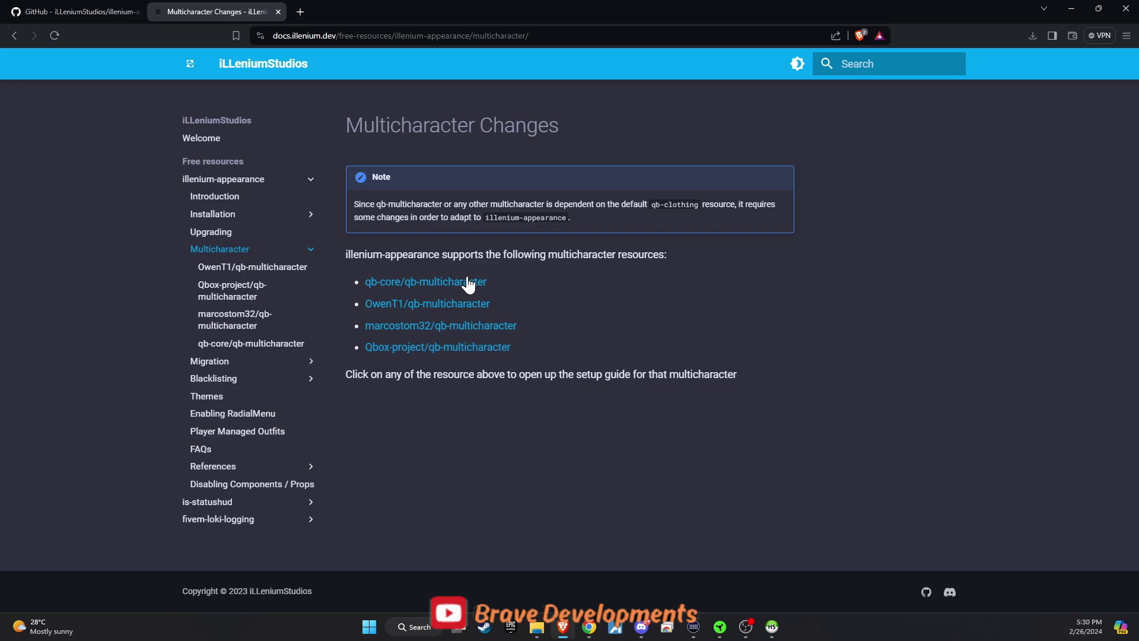
click(441, 284)
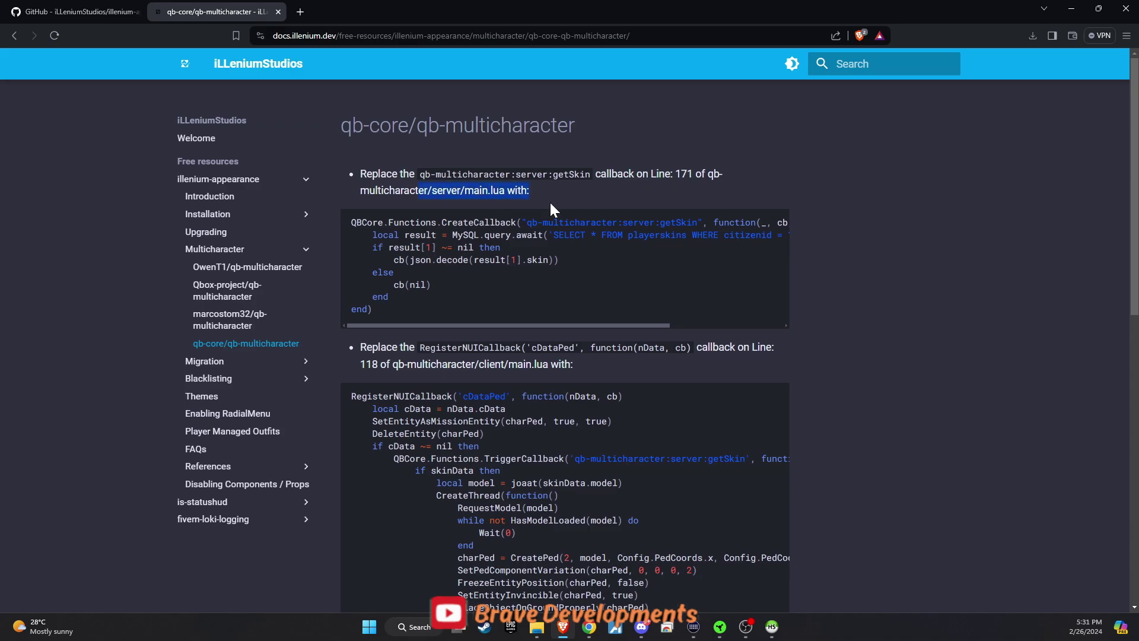
In File Explorer, go to the server folder of qb-multicharacter in the [qb] resources and open main.lua in Visual Studio Code.
click(536, 627)
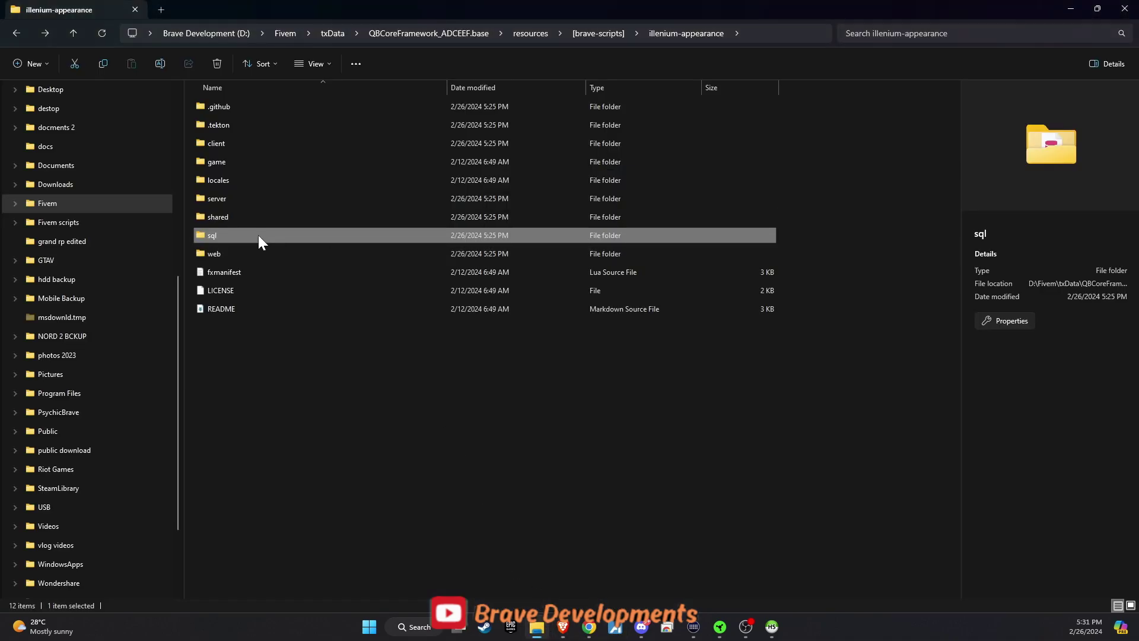
click(17, 30)
click(16, 31)
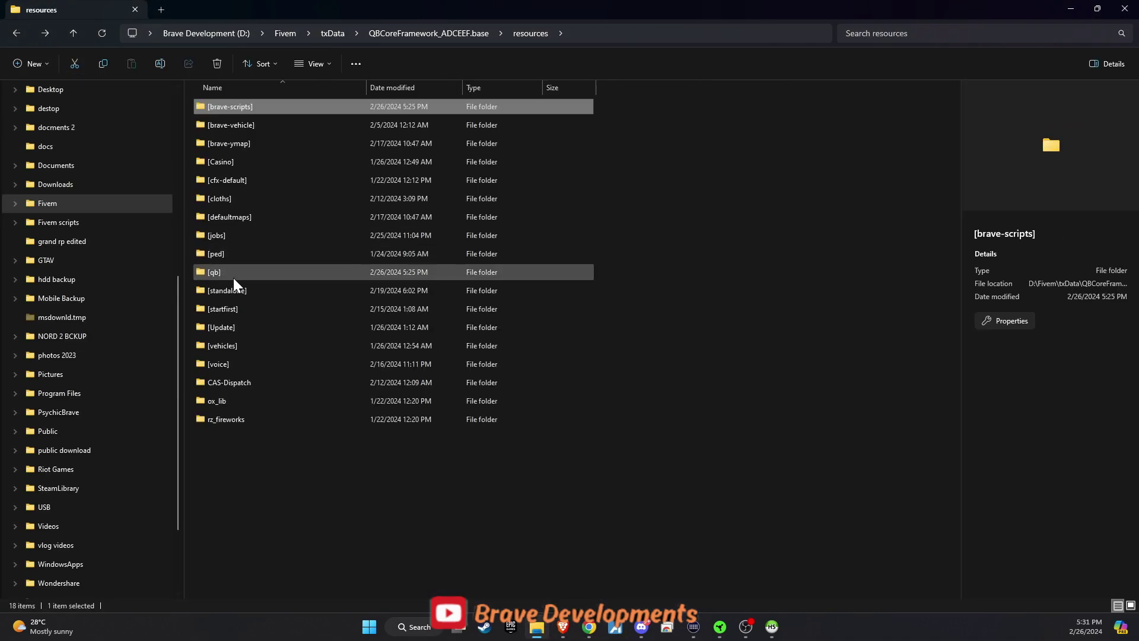
double_click(233, 278)
scroll(279, 325, down, 5)
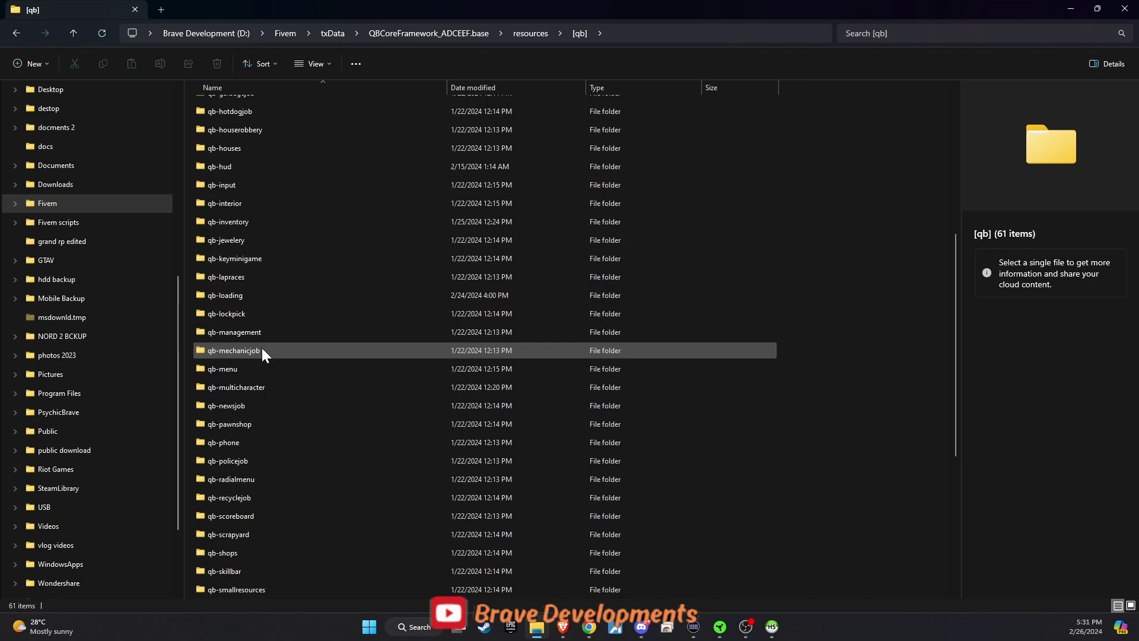
double_click(254, 387)
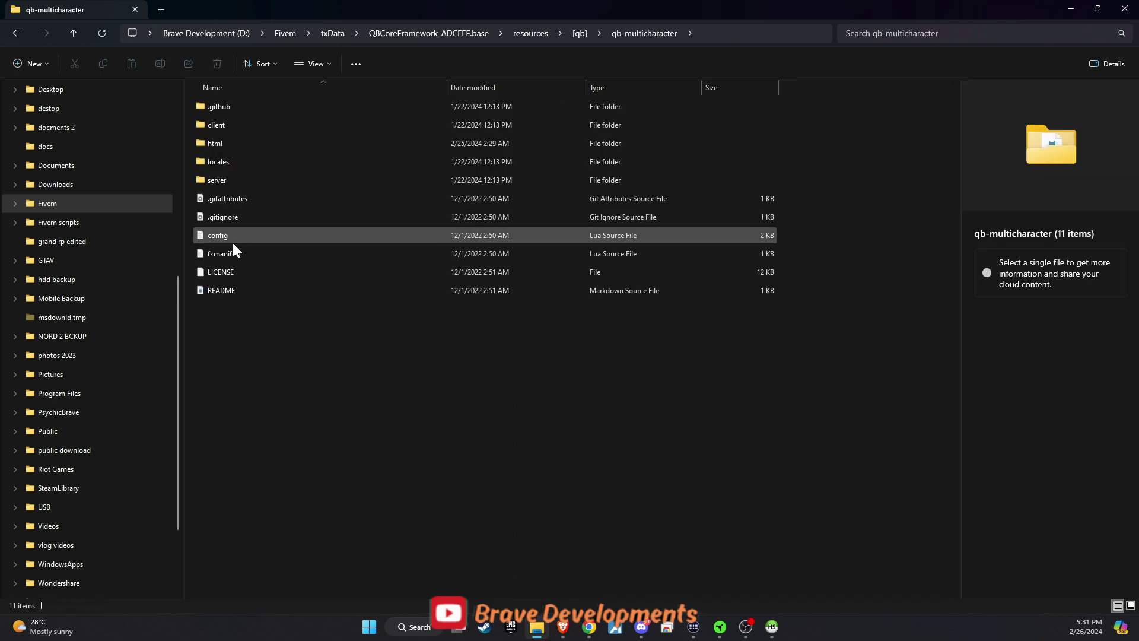
double_click(235, 179)
double_click(232, 110)
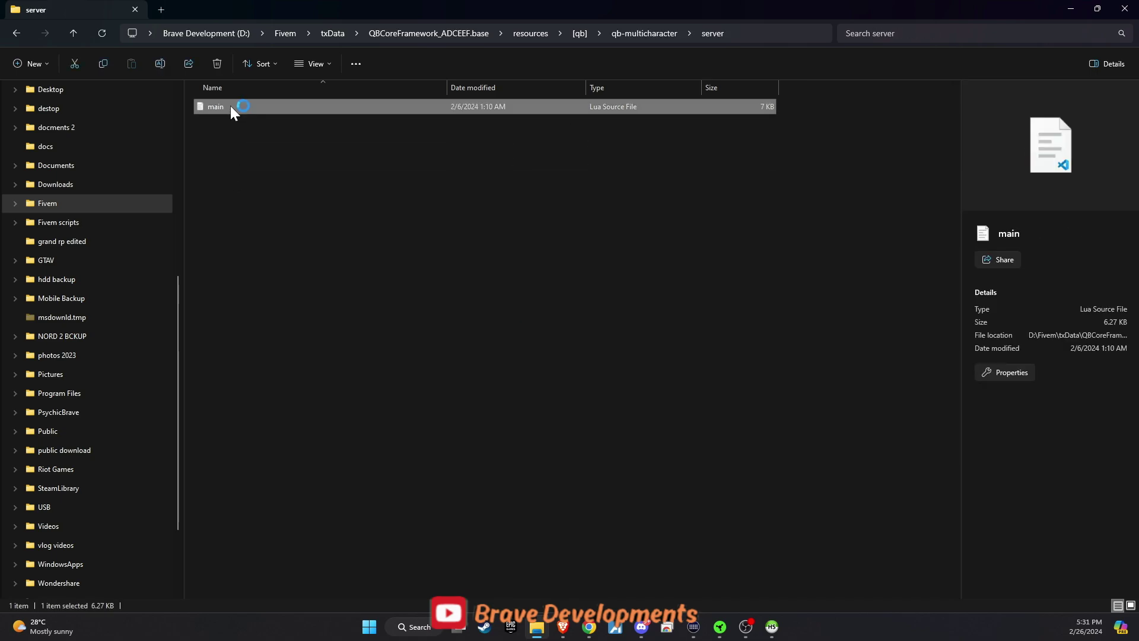
click(584, 626)
click(786, 630)
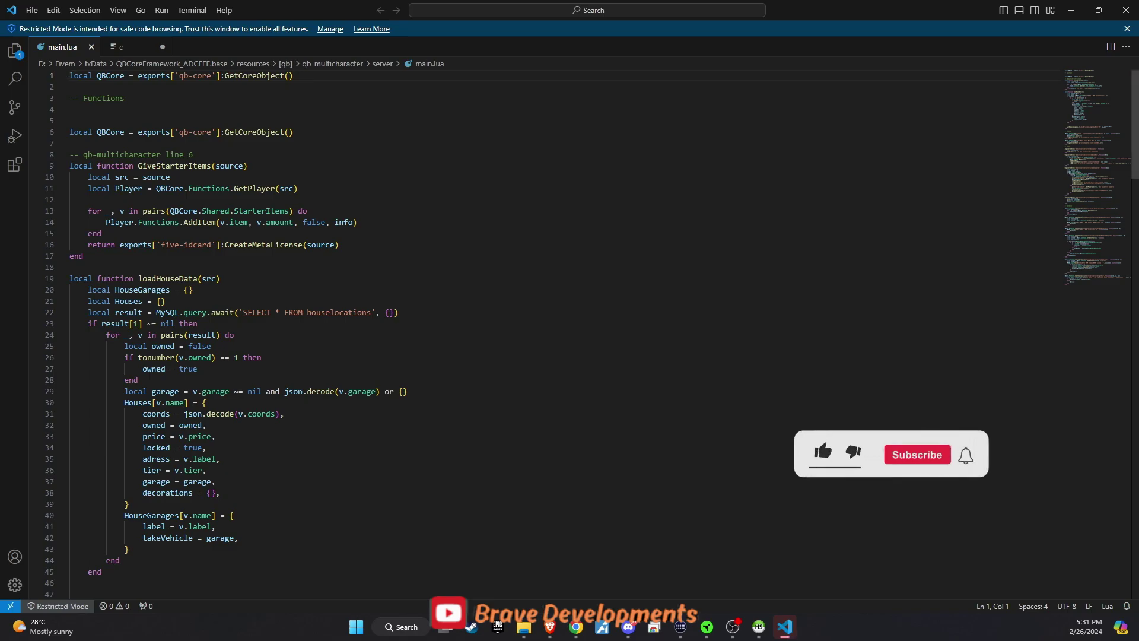
Replace the qb-multicharacter:server:getSkin callback in the server main.lua with the guide's code and save the file.
key(ctrl+f)
text(qb-multicharacter:server:getSkin)
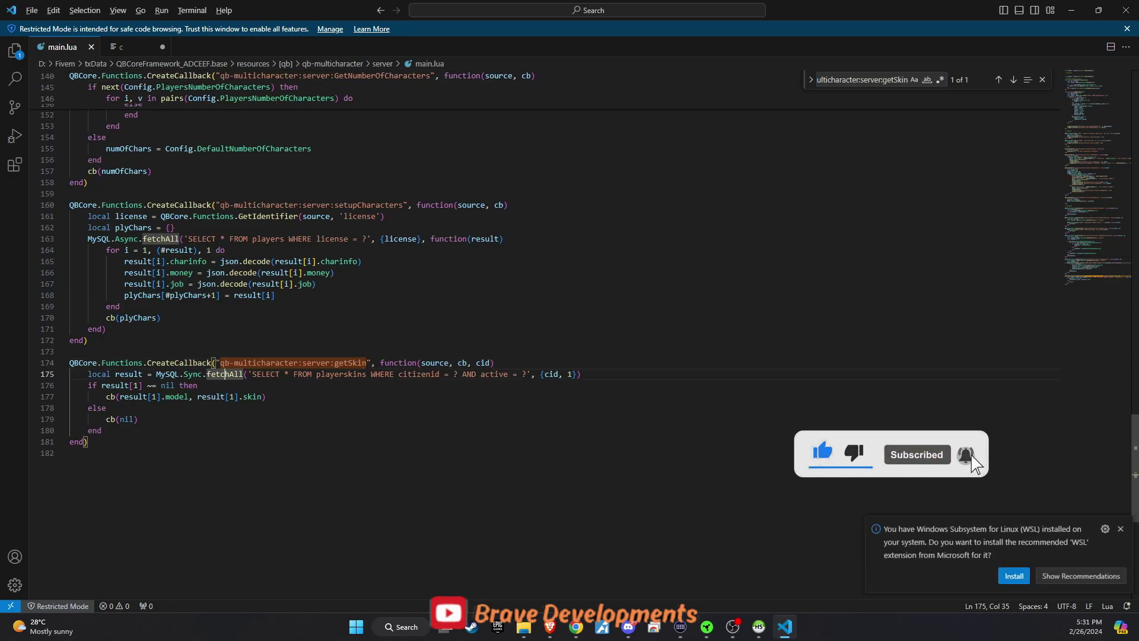
key(alt+Tab)
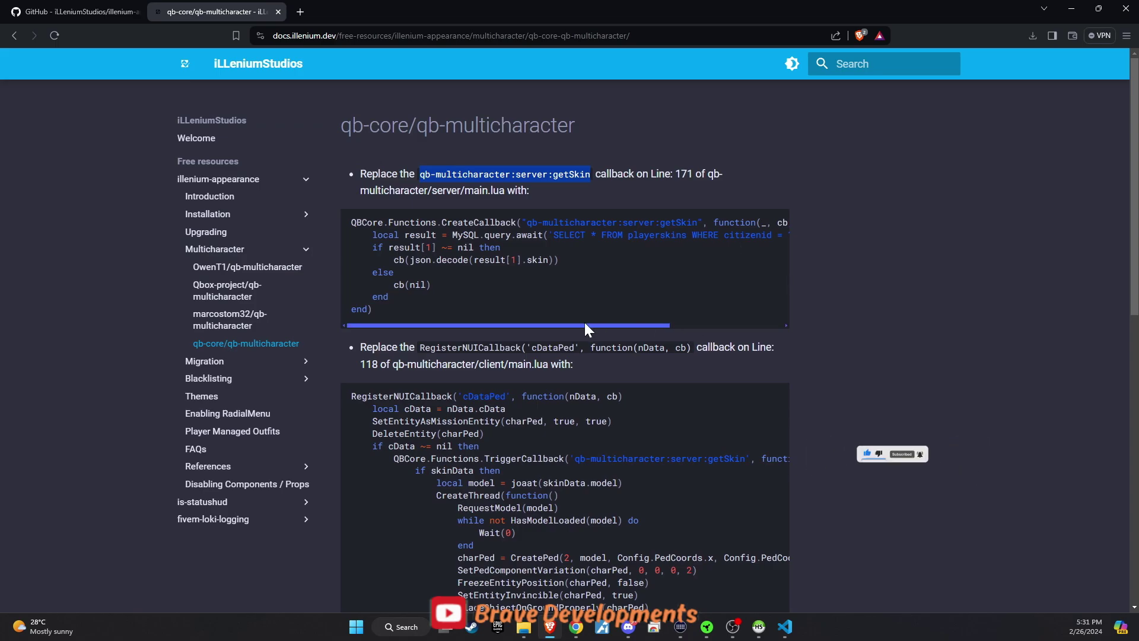
drag(585, 325, 348, 220)
key(alt+Tab)
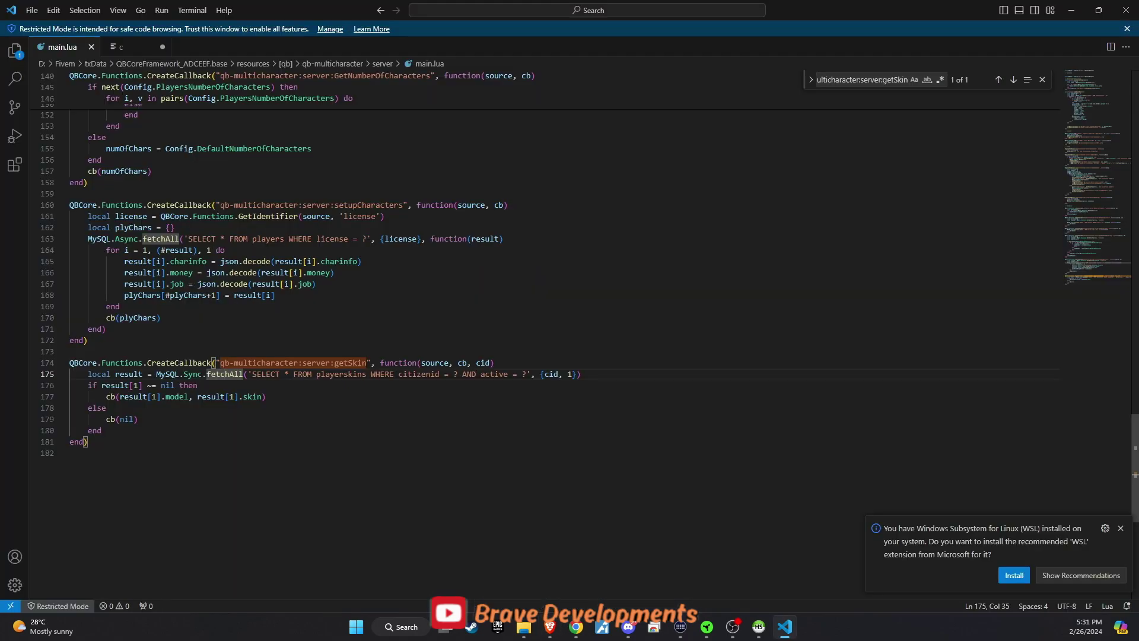
drag(88, 441, 67, 369)
text(QBCore.Functions.CreateCallback("qb-multicharacter:server:getSkin", function(_, cb, cid)     local result = MySQL.query.await('SELECT * FROM playerskins WHERE citizenid = ? AND active = ?', {cid, 1})     if result[1] ~= nil then         cb(json.decode(result[1].skin))     else         cb(nil)     end end))
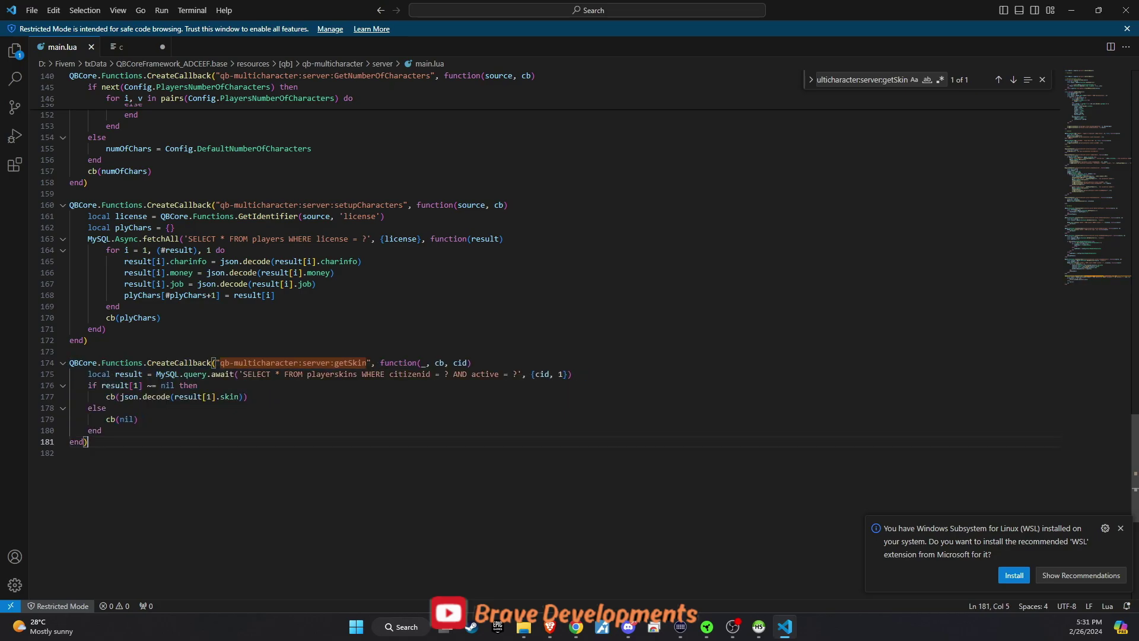
click(32, 11)
click(45, 200)
Copy the RegisterNUICallback('cDataPed', function(nData, cb) text from the guide and open main.lua in qb-multicharacter's client folder.
key(alt+Tab)
scroll(458, 385, down, 2)
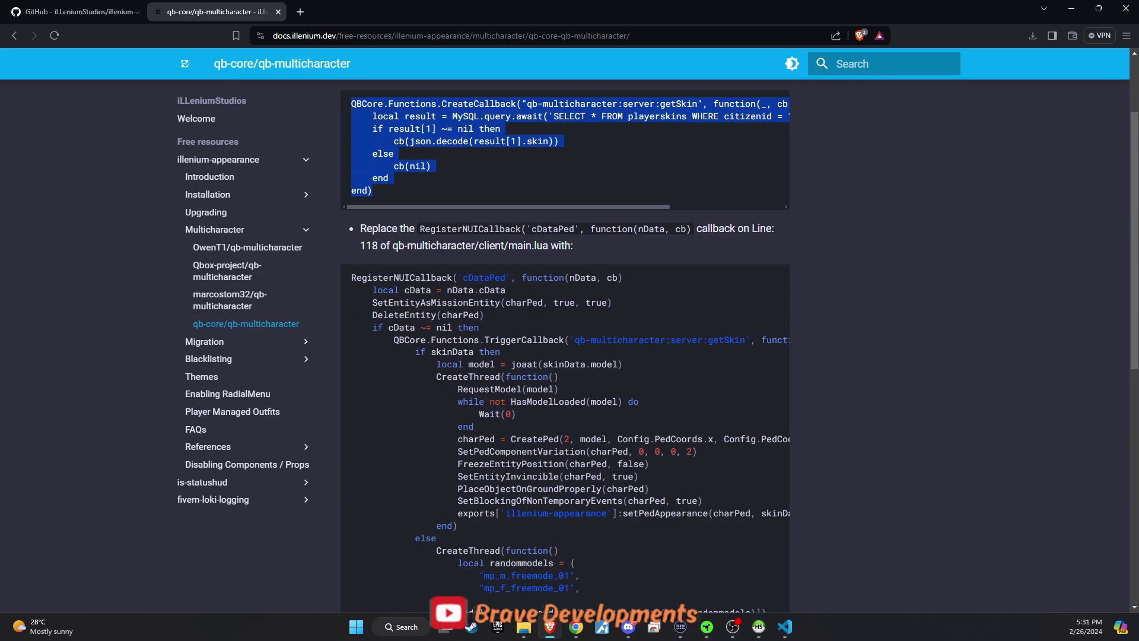
drag(420, 228, 553, 228)
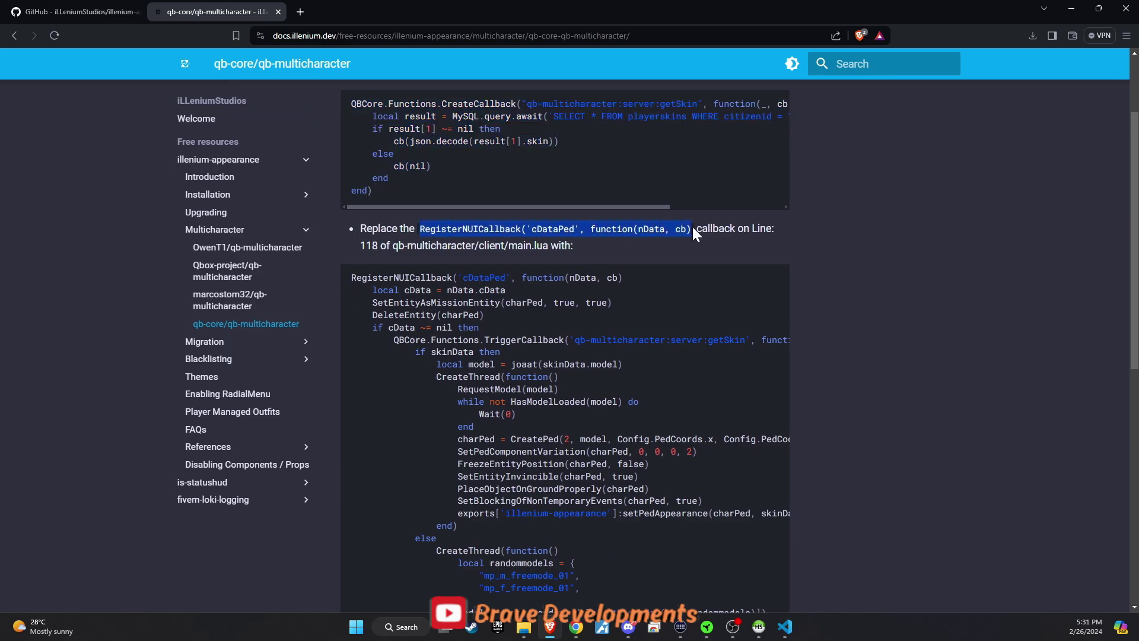
key(alt+Tab)
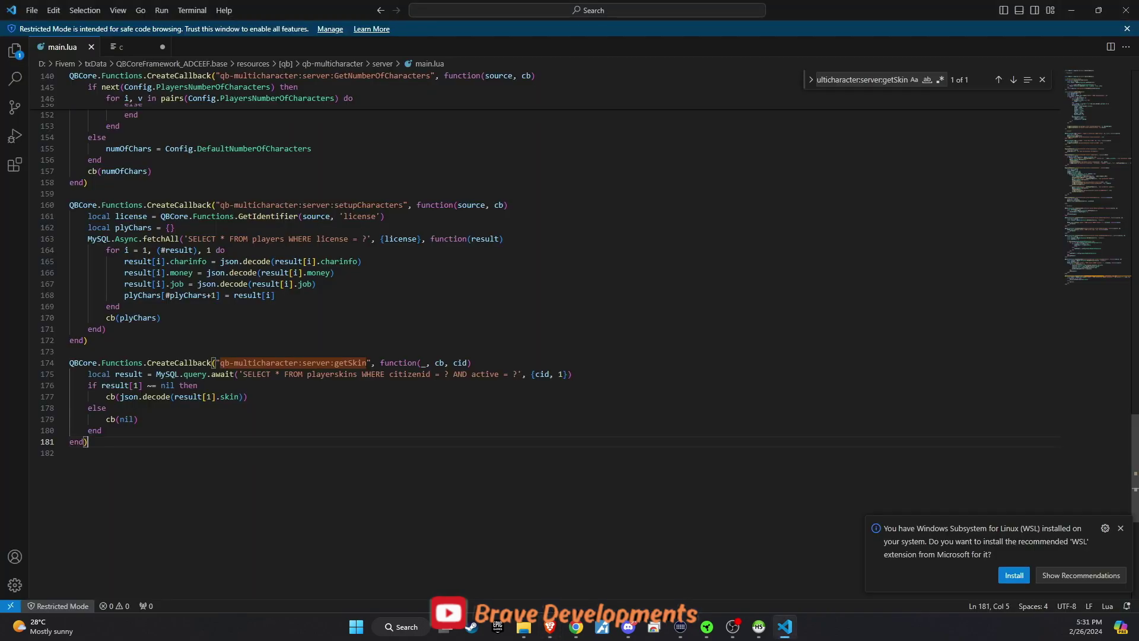
key(alt+Tab)
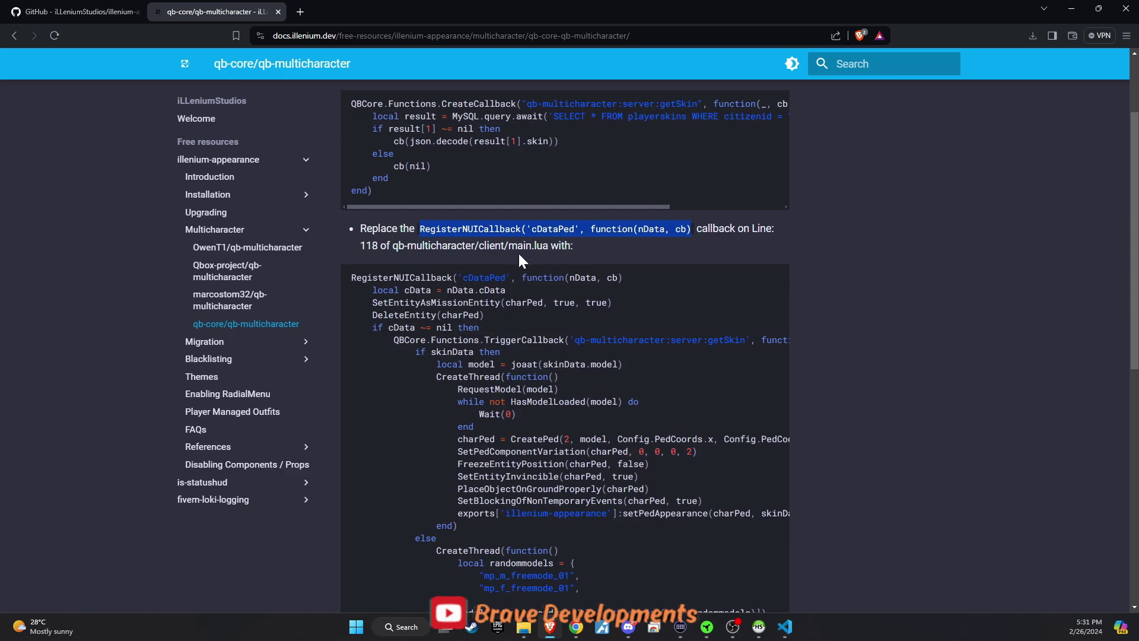
key(alt+Tab)
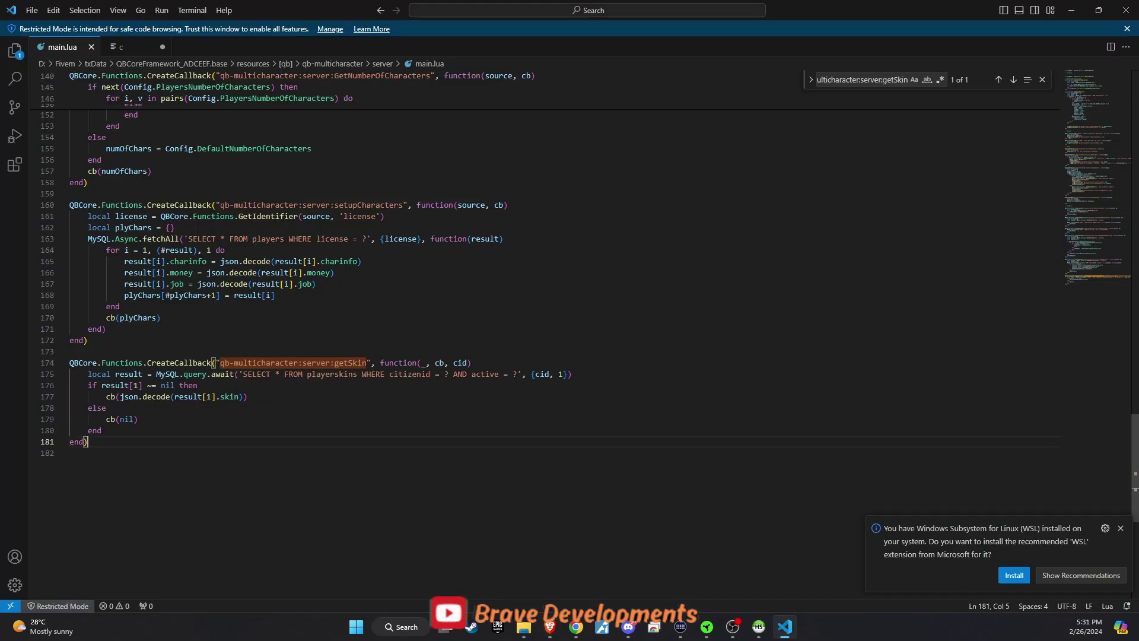
click(384, 65)
click(412, 98)
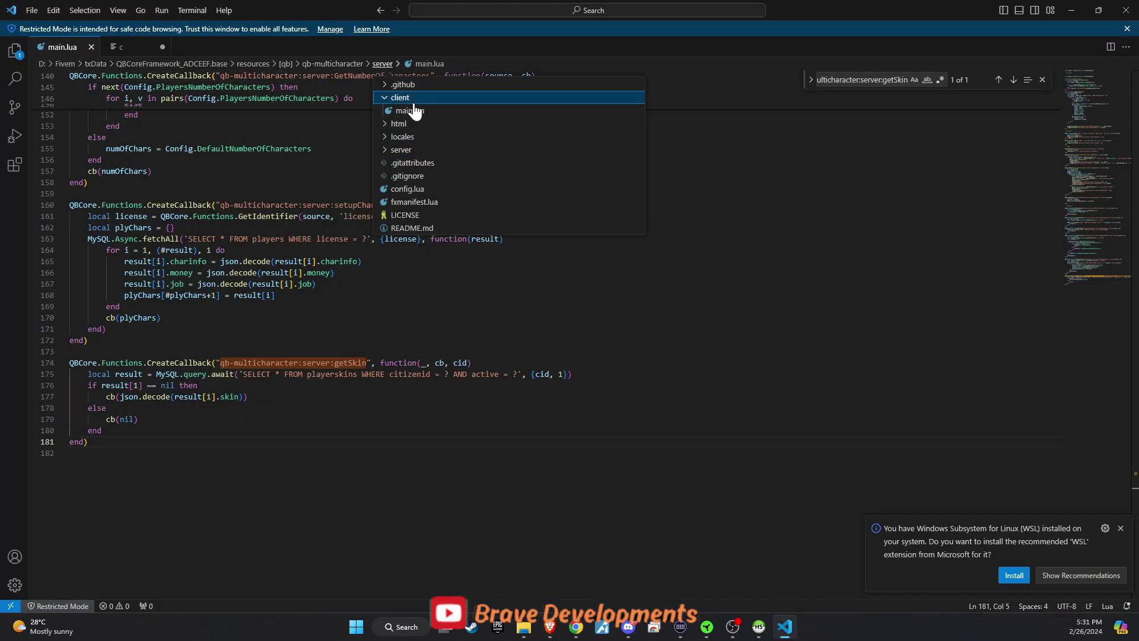
click(413, 110)
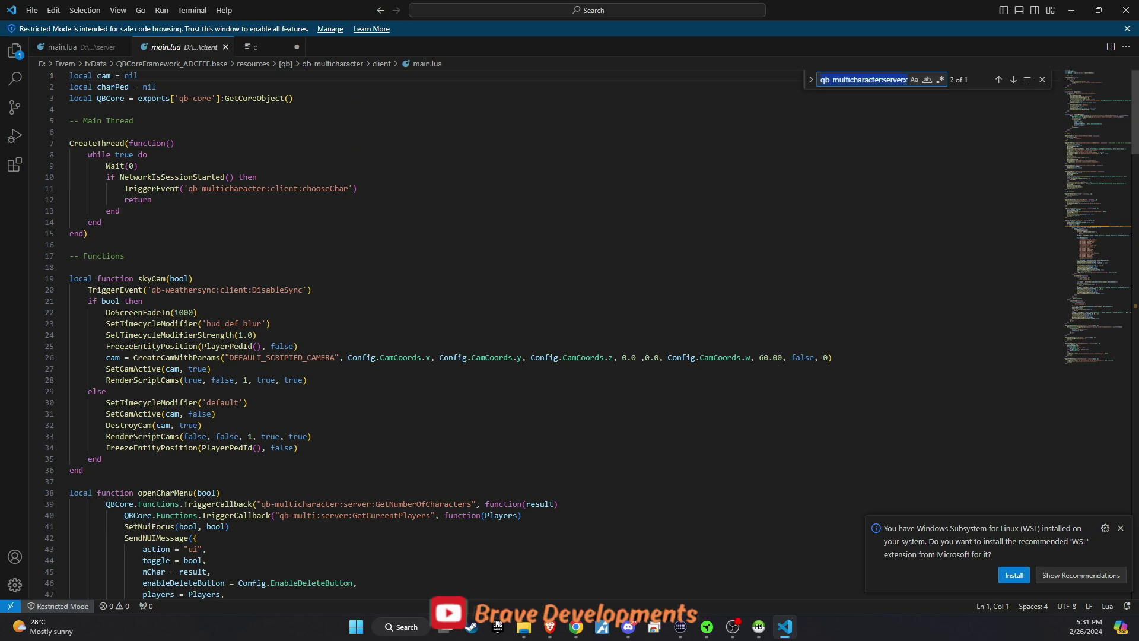
Search the client main.lua for the RegisterNUICallback 'cDataPed' function, shortening the pasted search text to end at "function".
key(ctrl+v)
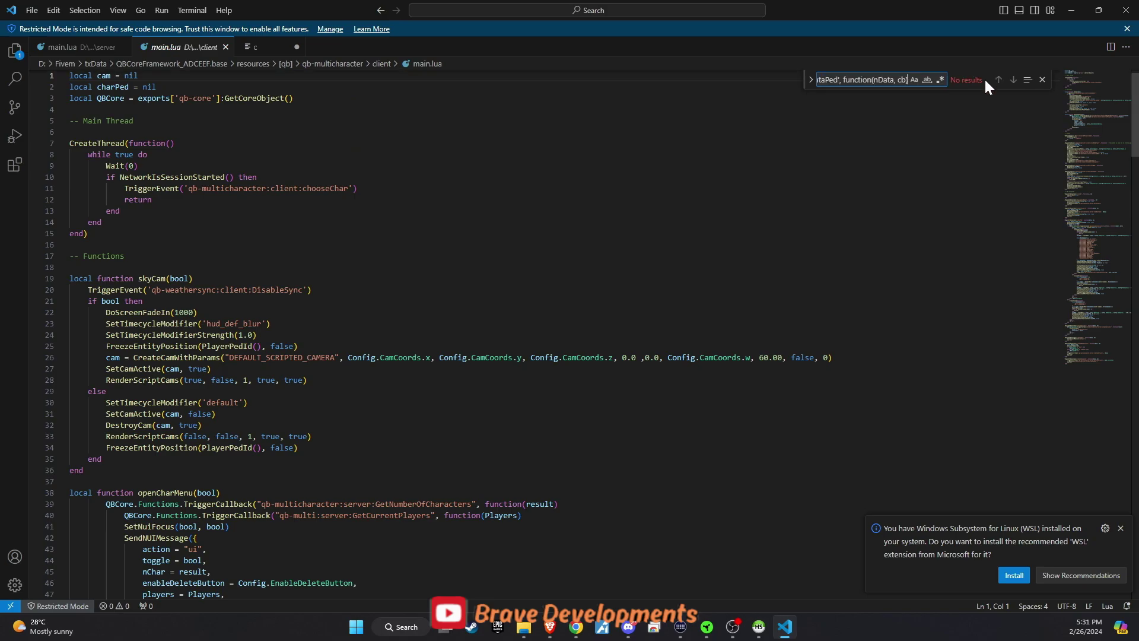
key(BackSpace)
key(BackSpace)
key(BackSpace)
key(BackSpace)
key(BackSpace)
key(BackSpace)
key(BackSpace)
key(BackSpace)
key(BackSpace)
key(BackSpace)
click(248, 453)
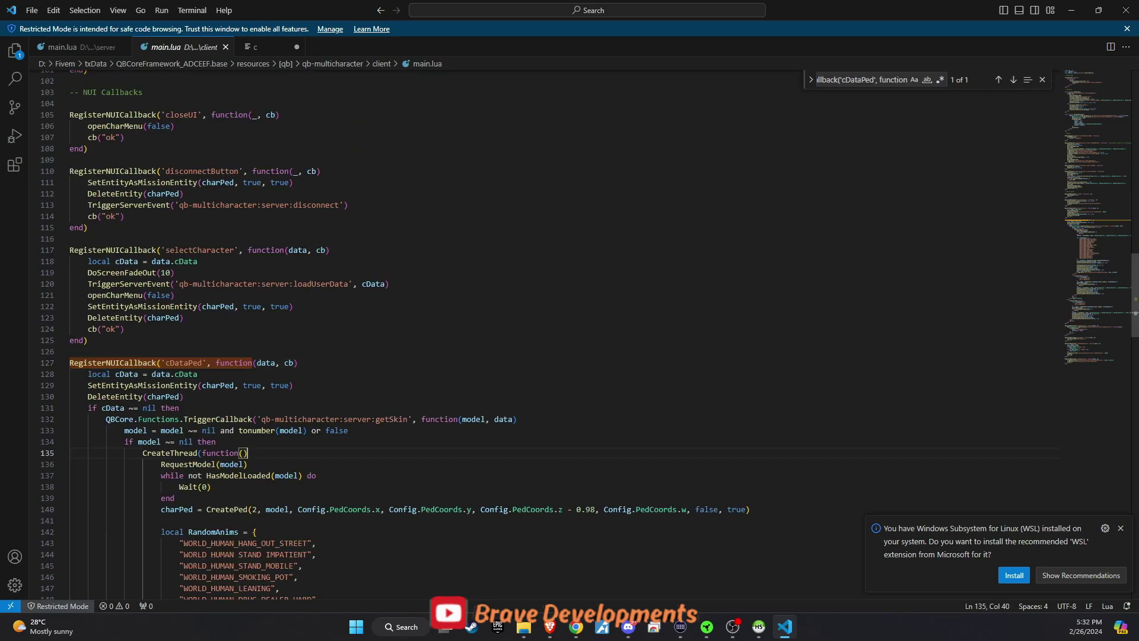
scroll(546, 336, down, 20)
scroll(546, 335, up, 20)
click(166, 318)
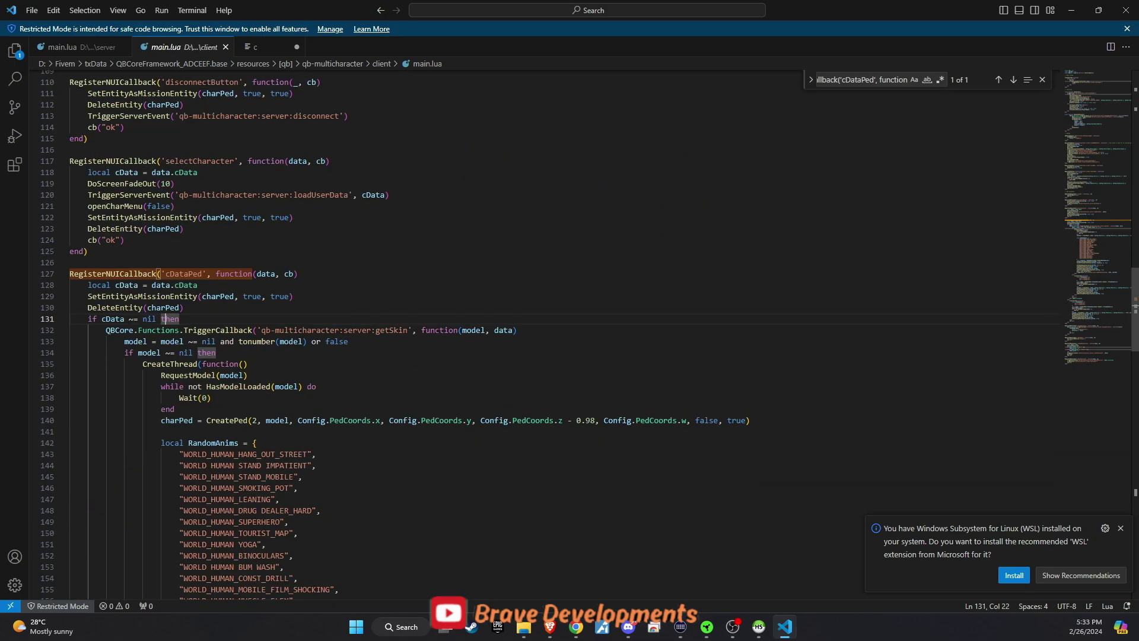
scroll(166, 318, up, 2)
Replace the whole cDataPed callback in the client main.lua with the code block copied from the qb-multicharacter guide.
key(alt+Tab)
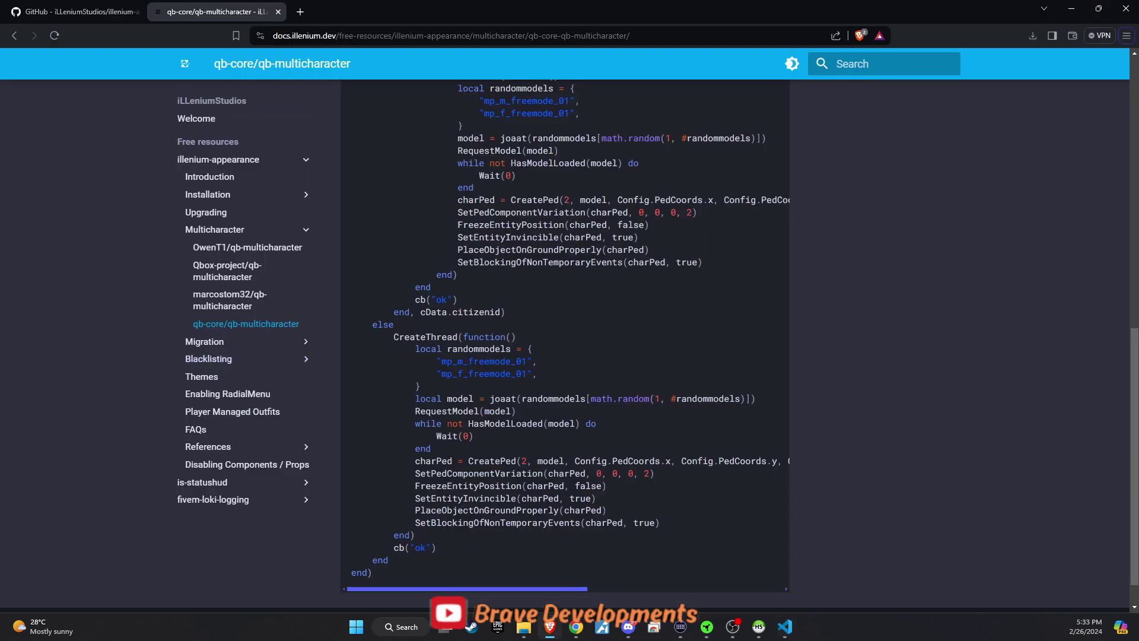
scroll(564, 332, up, 10)
drag(351, 218, 524, 528)
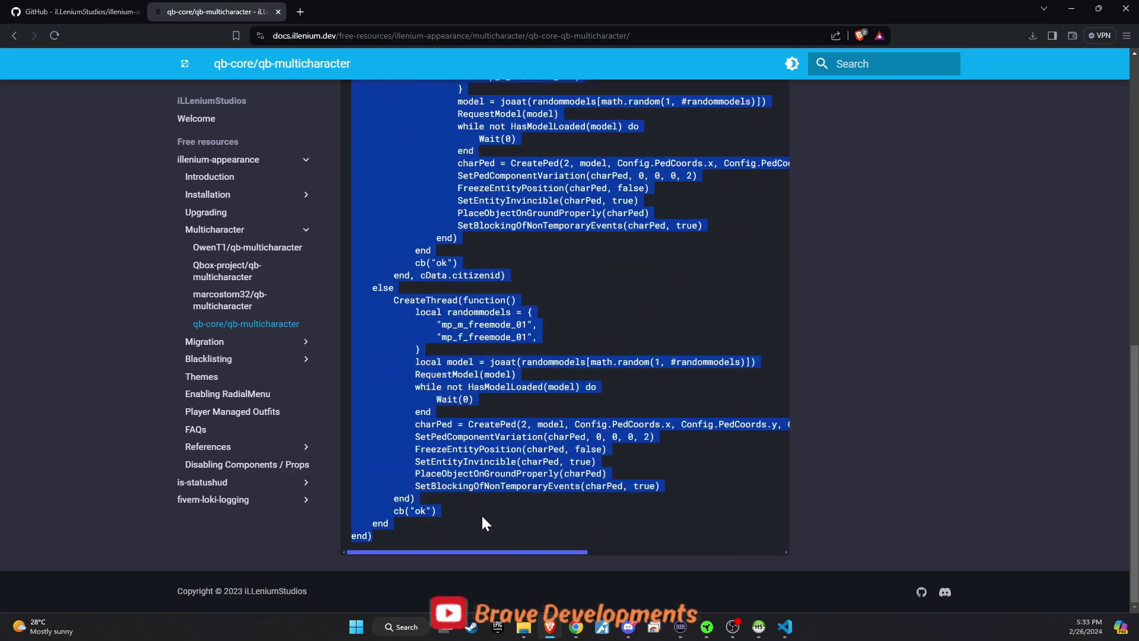
key(alt+Tab)
scroll(534, 332, down, 15)
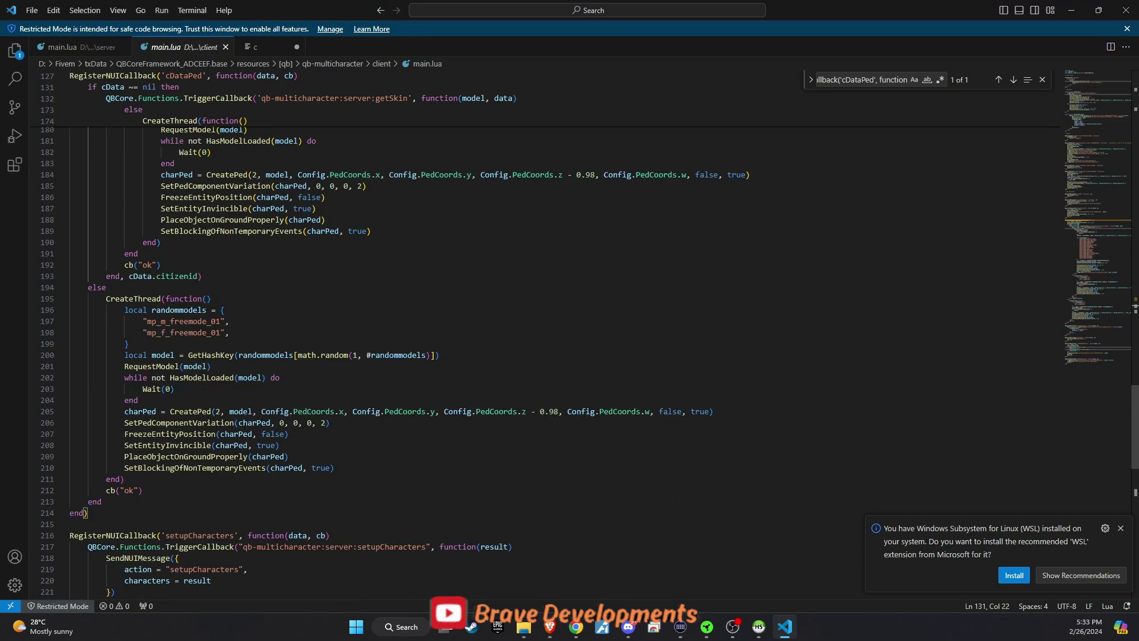
drag(88, 513, 70, 125)
key(ctrl+v)
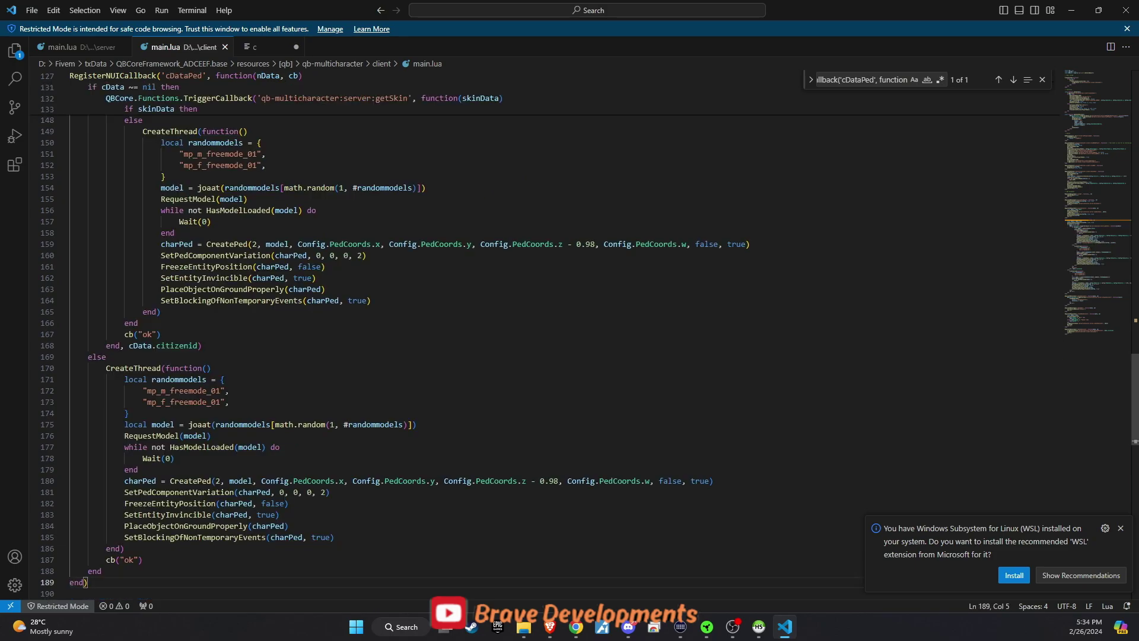
scroll(534, 327, up, 10)
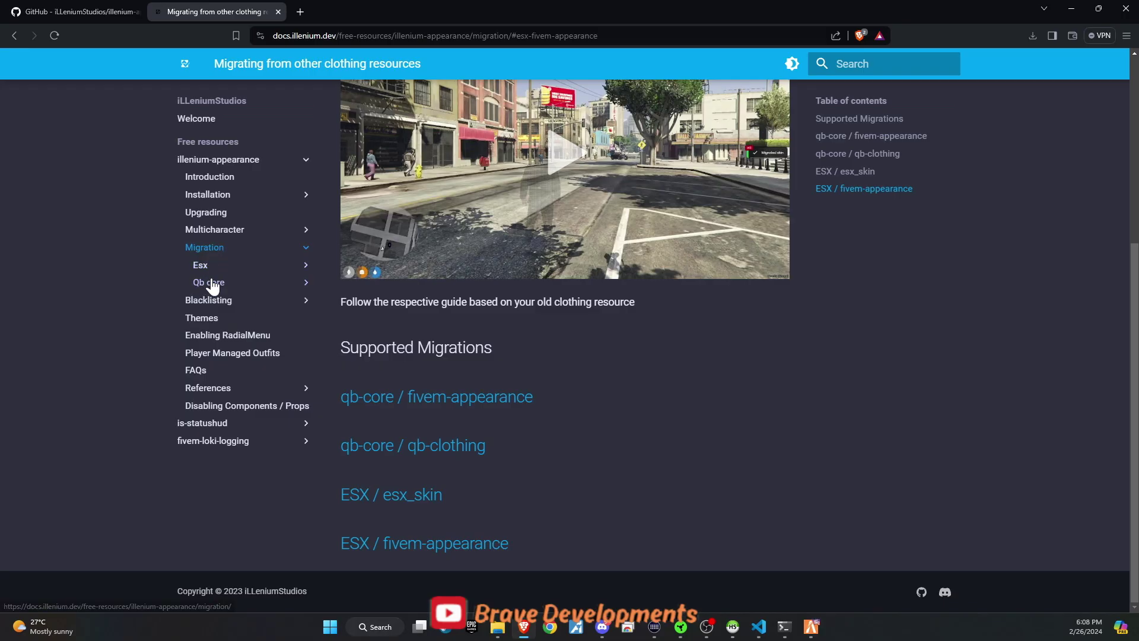
Expand the Qb core migration guides in the illenium-appearance documentation and look over the migration page.
click(211, 283)
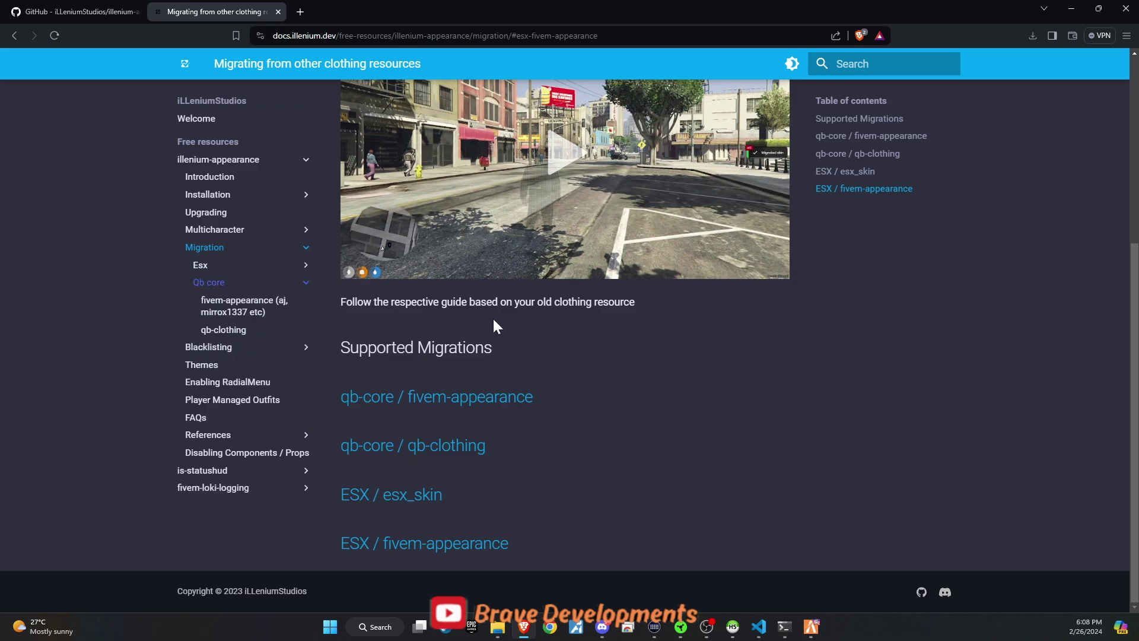
scroll(289, 335, up, 4)
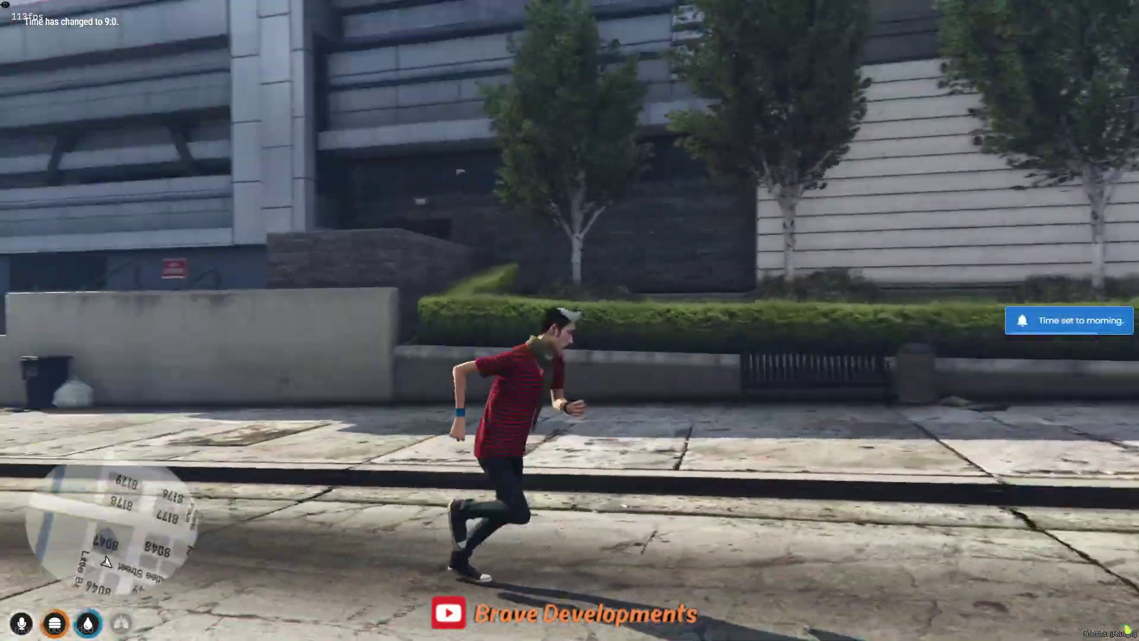
Run the chat command /migrateskins qb-clothing to migrate the existing skins.
text(t)
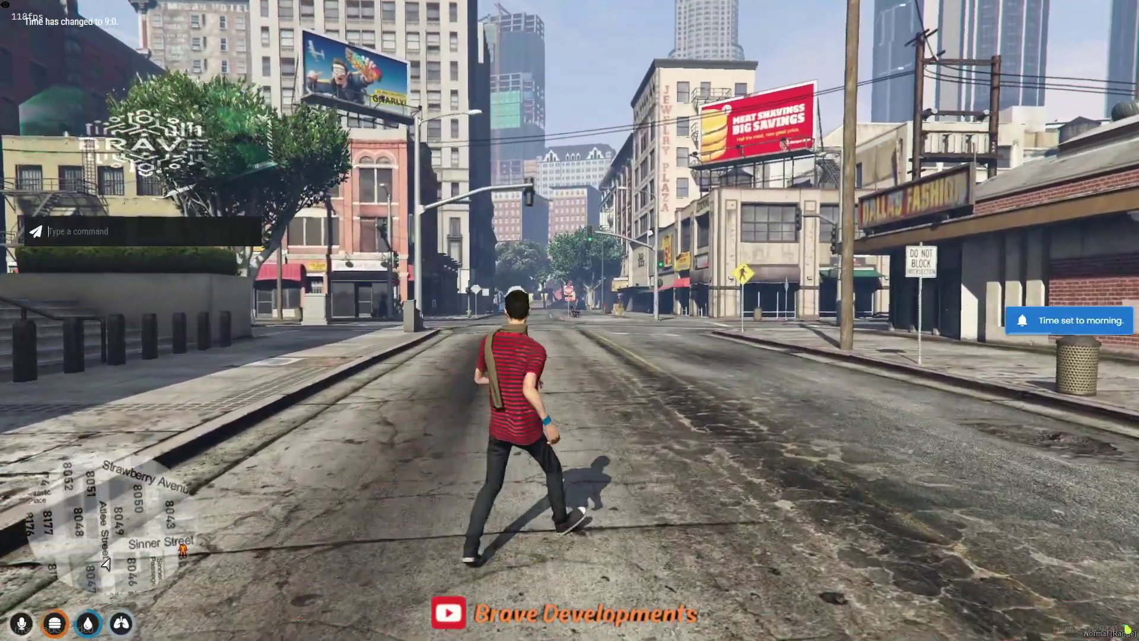
text(/migrateskins qb-clothing)
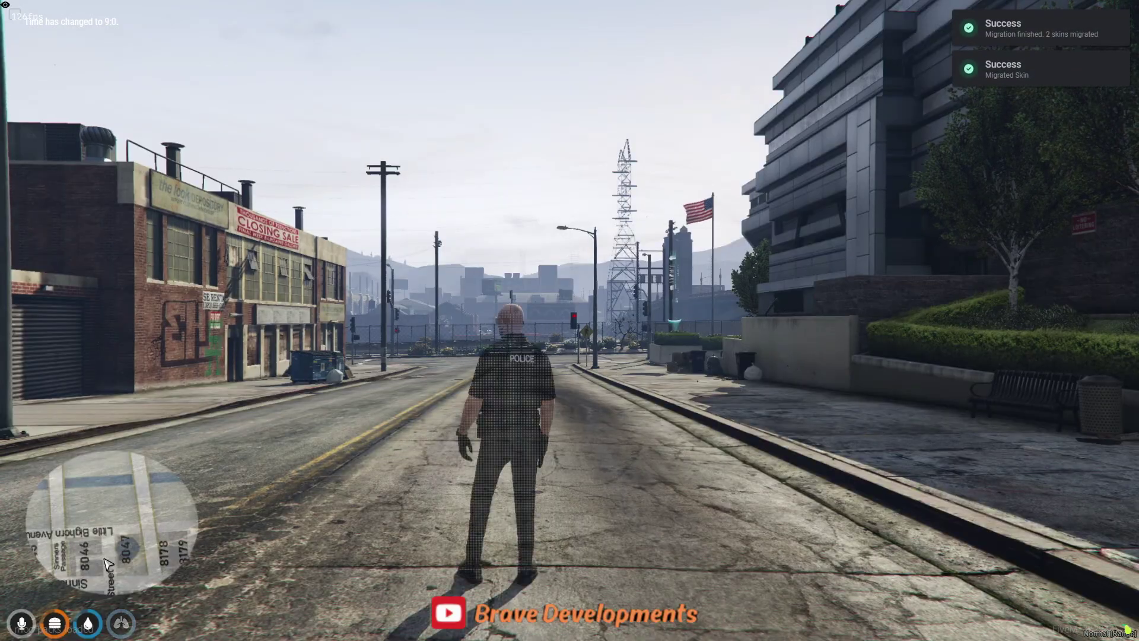
key(s)
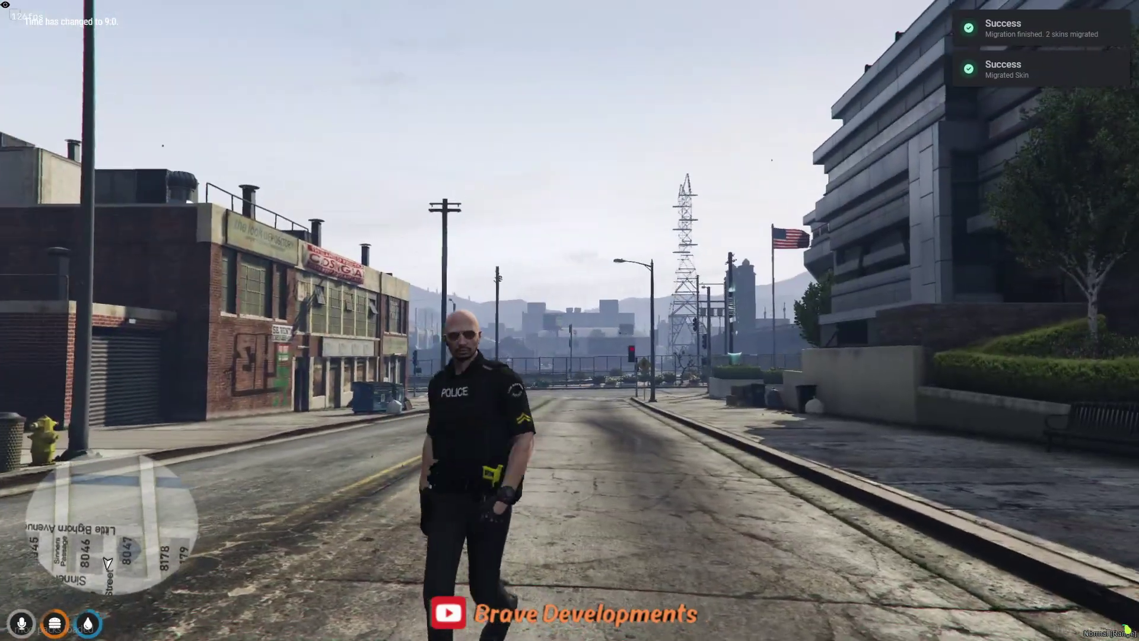
Take the character to the clothing store, open its options and look at the Change Outfit list.
key(w)
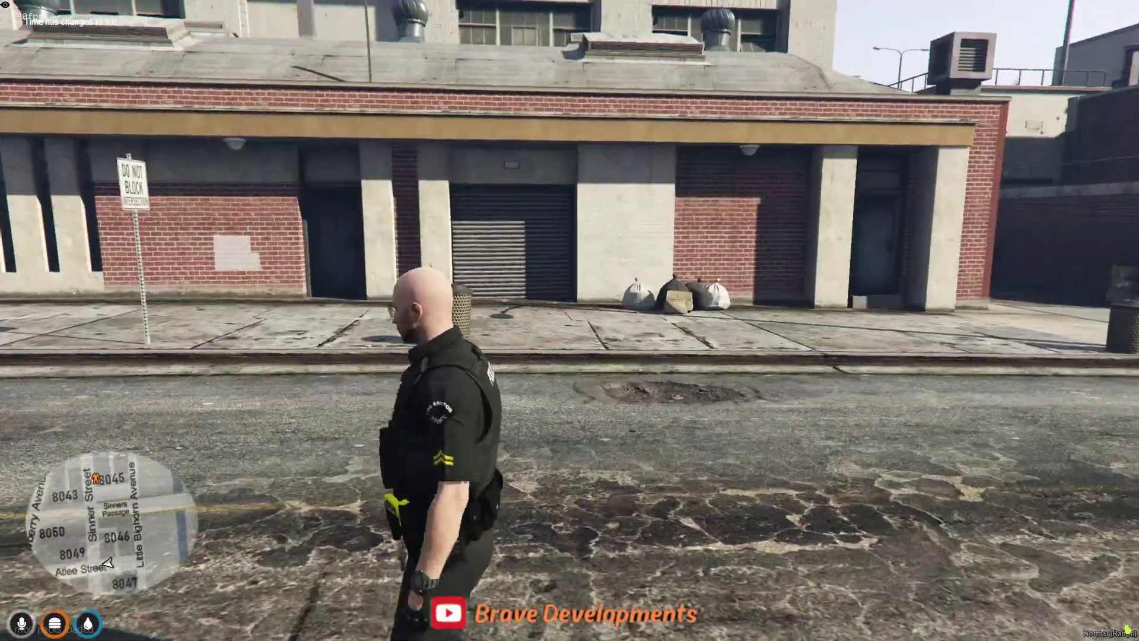
key(s)
key(w)
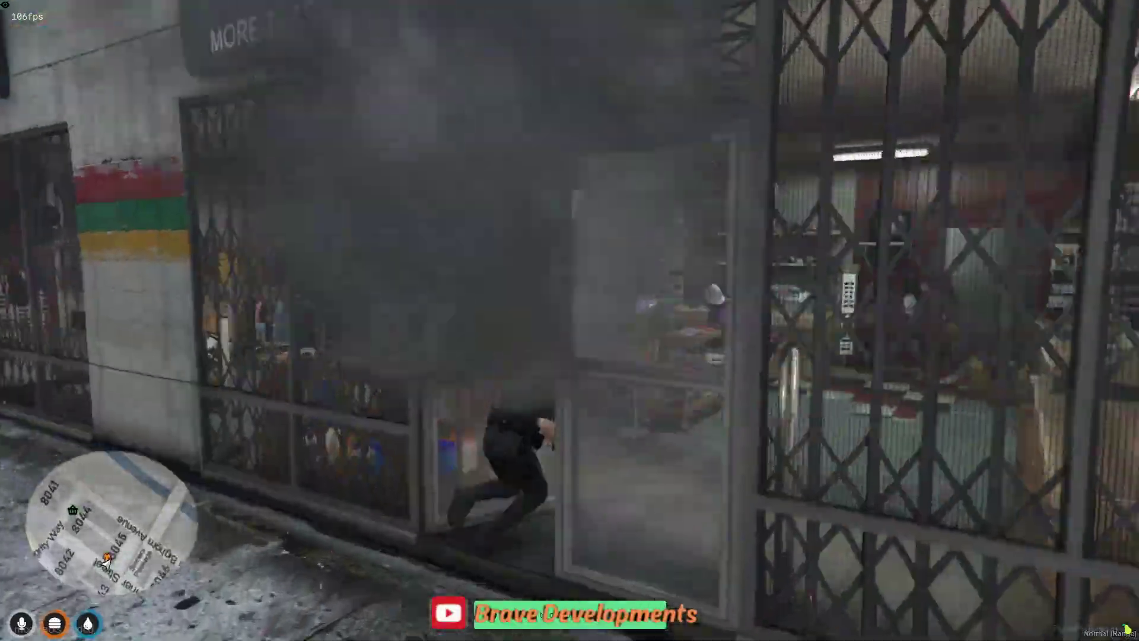
key(w)
key(w)
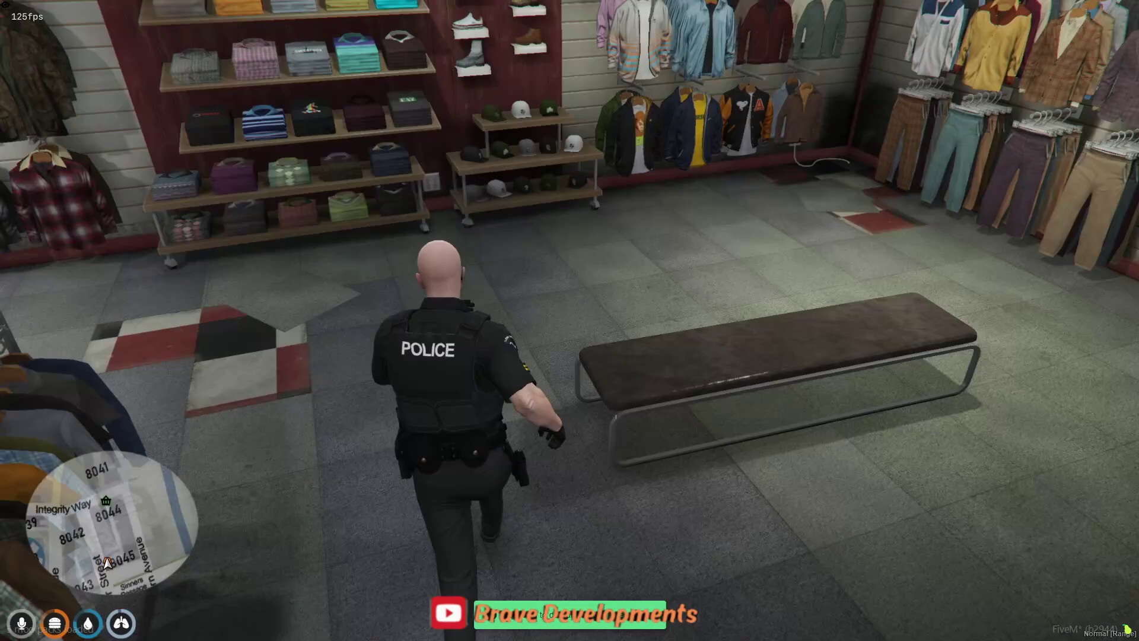
key(e)
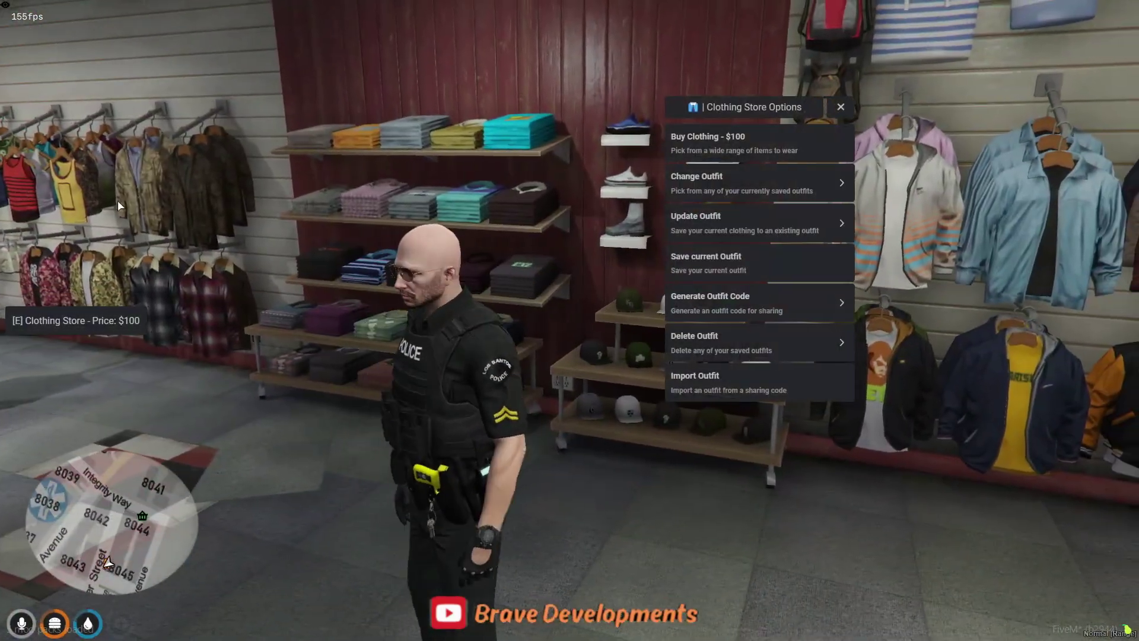
click(753, 175)
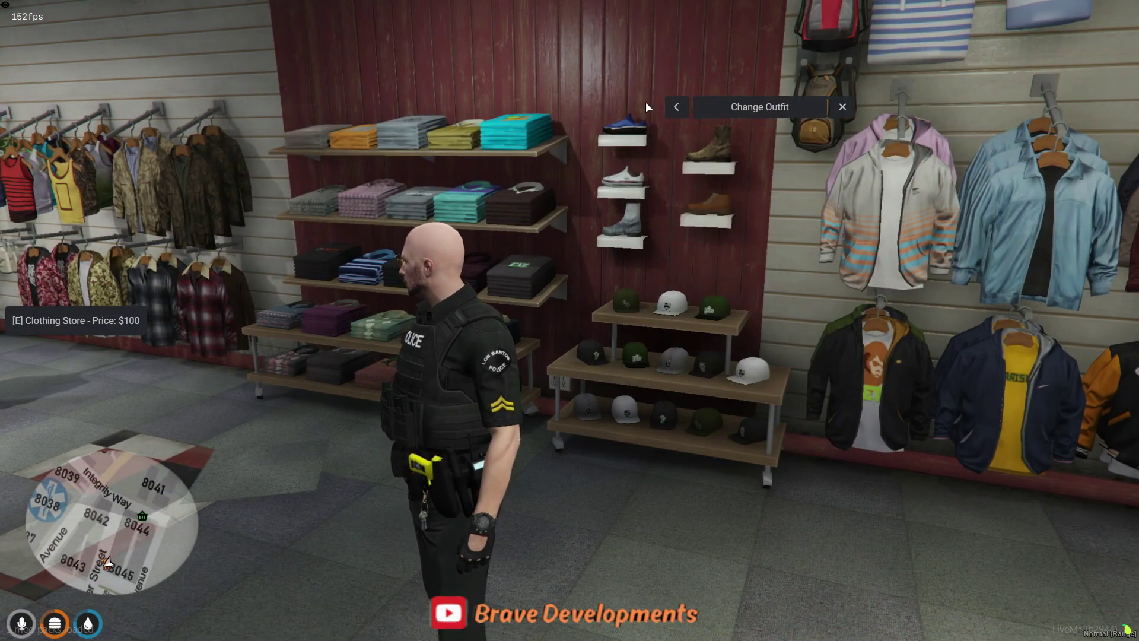
click(677, 107)
Start Buy Clothing and set the Shirt drawable to 233 in the Clothes section.
click(765, 144)
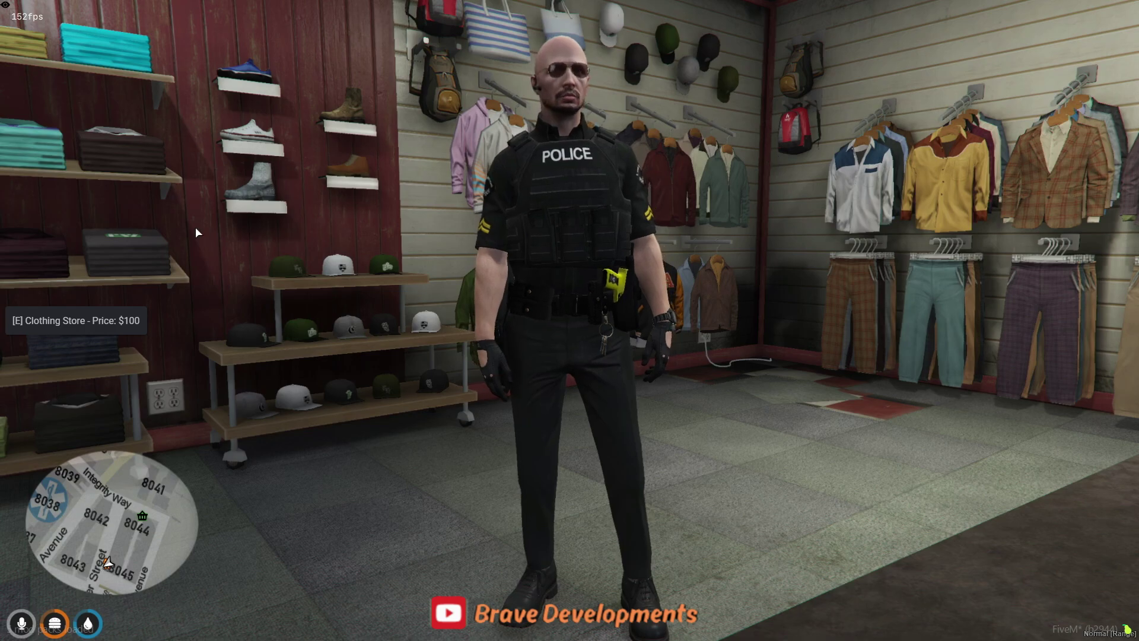
click(98, 37)
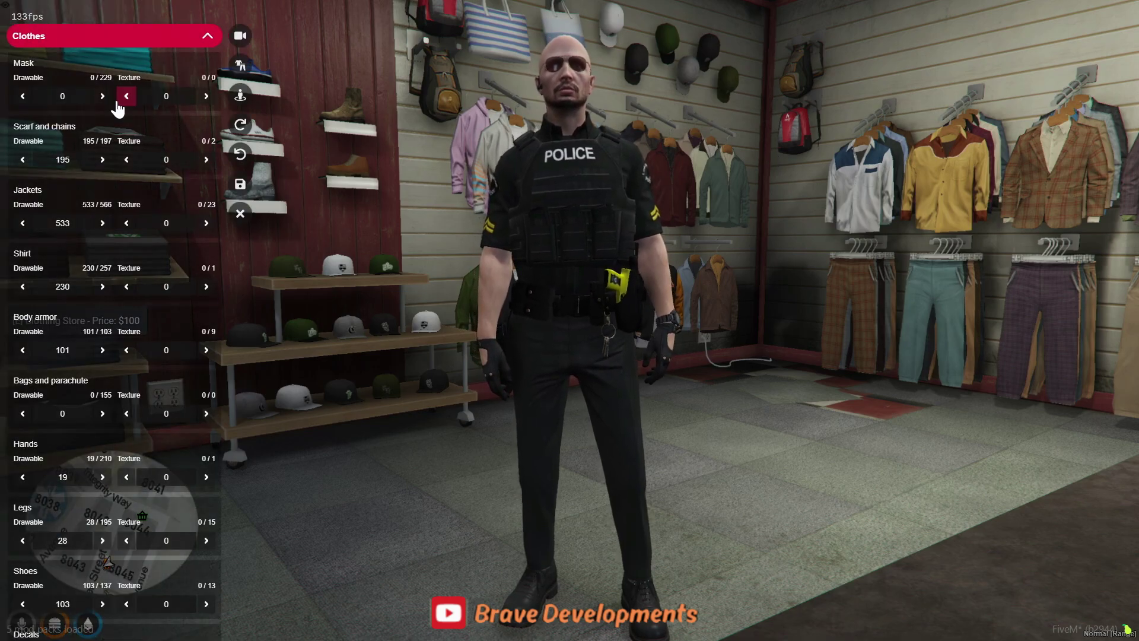
click(102, 287)
click(102, 287)
click(102, 286)
click(102, 287)
click(102, 286)
click(18, 288)
click(17, 288)
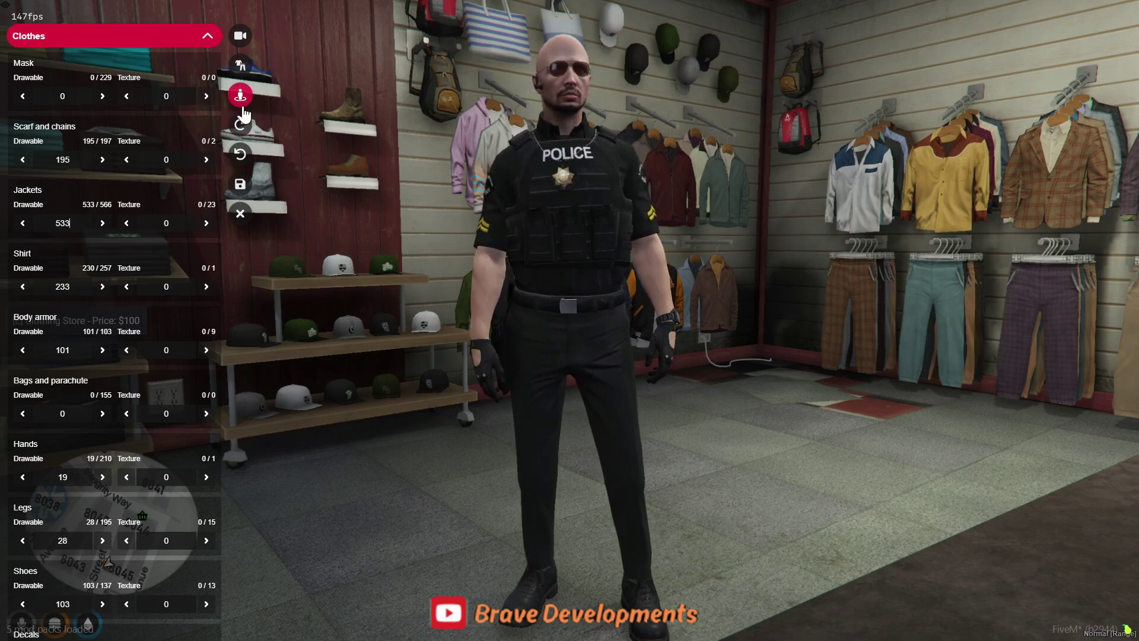
Turn the character around to check the clothing from several sides and save the customization.
click(241, 126)
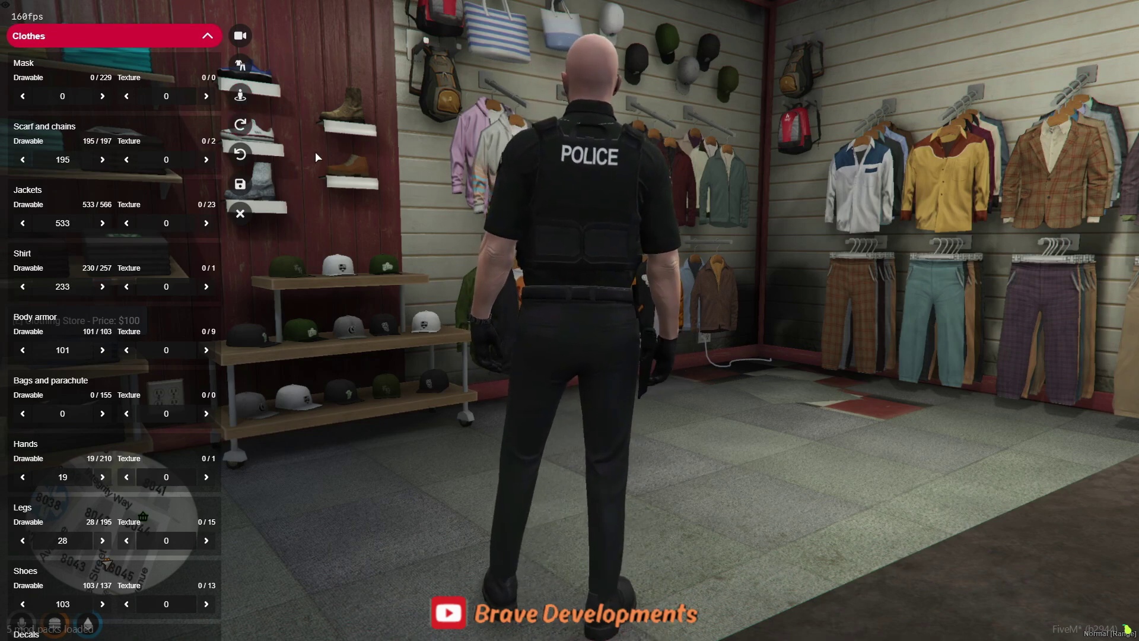
click(238, 130)
click(238, 129)
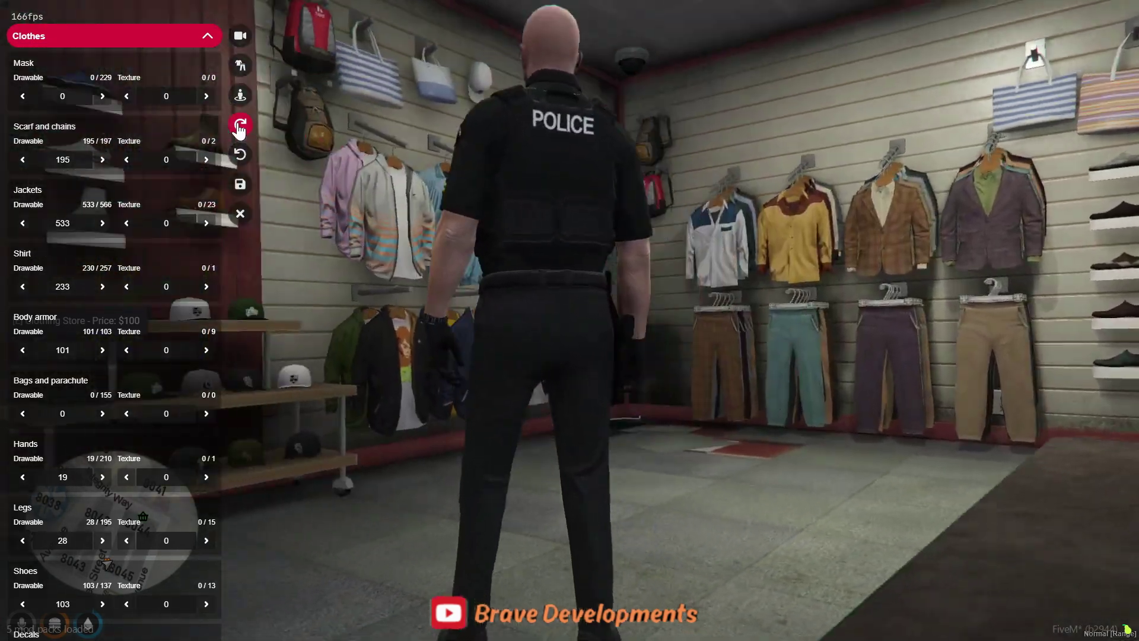
click(239, 129)
click(240, 126)
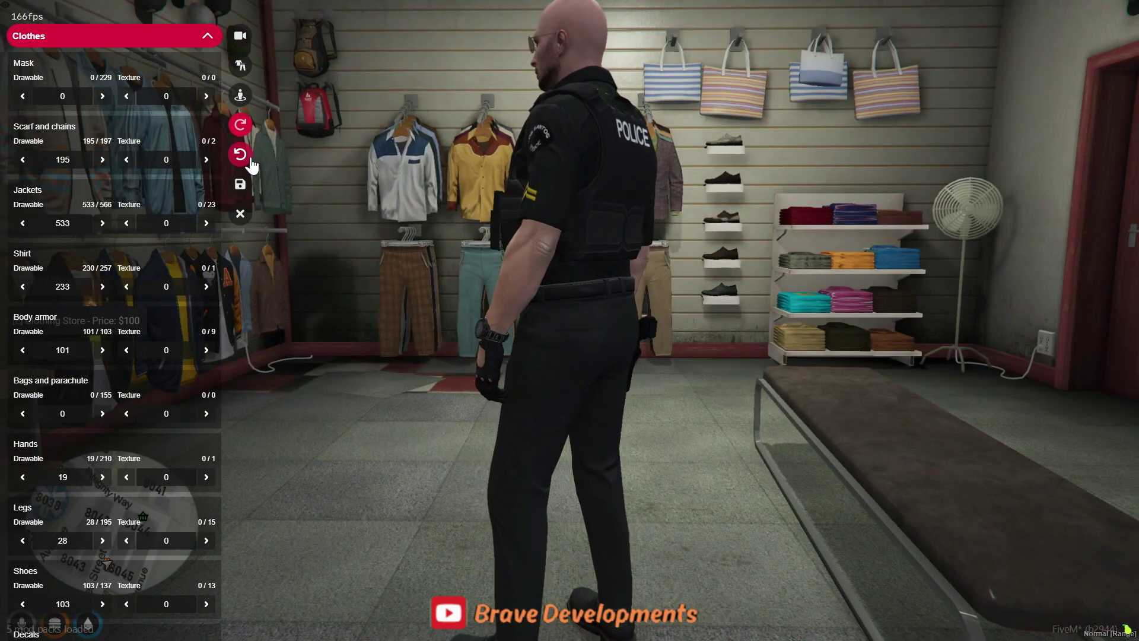
click(244, 157)
click(240, 184)
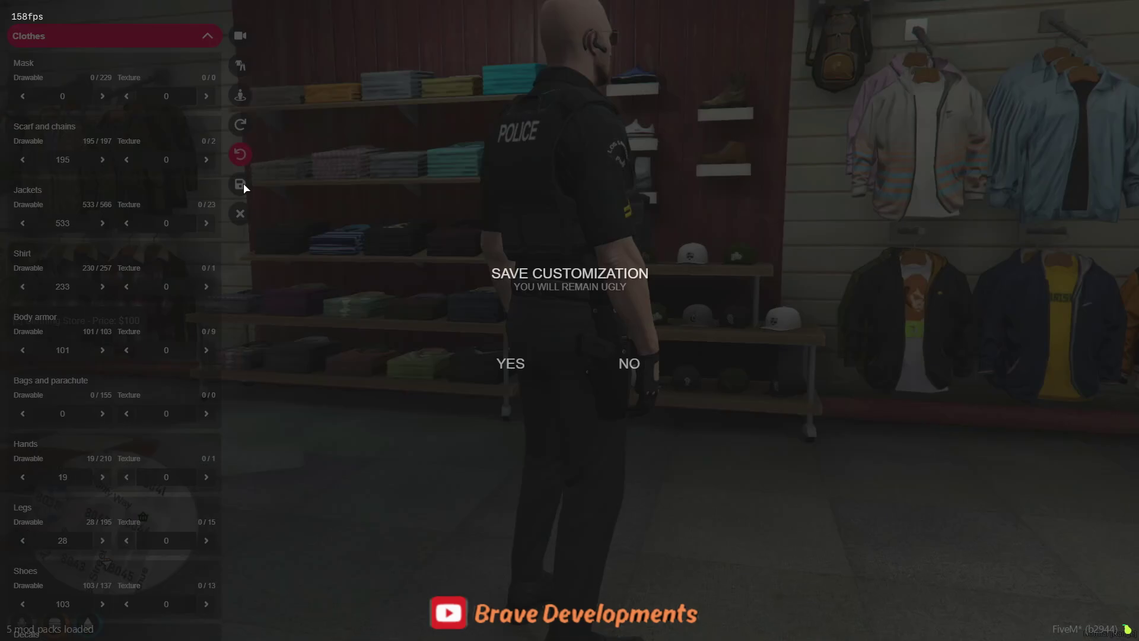
click(525, 380)
Save the current outfit under the name "Police 1".
key(e)
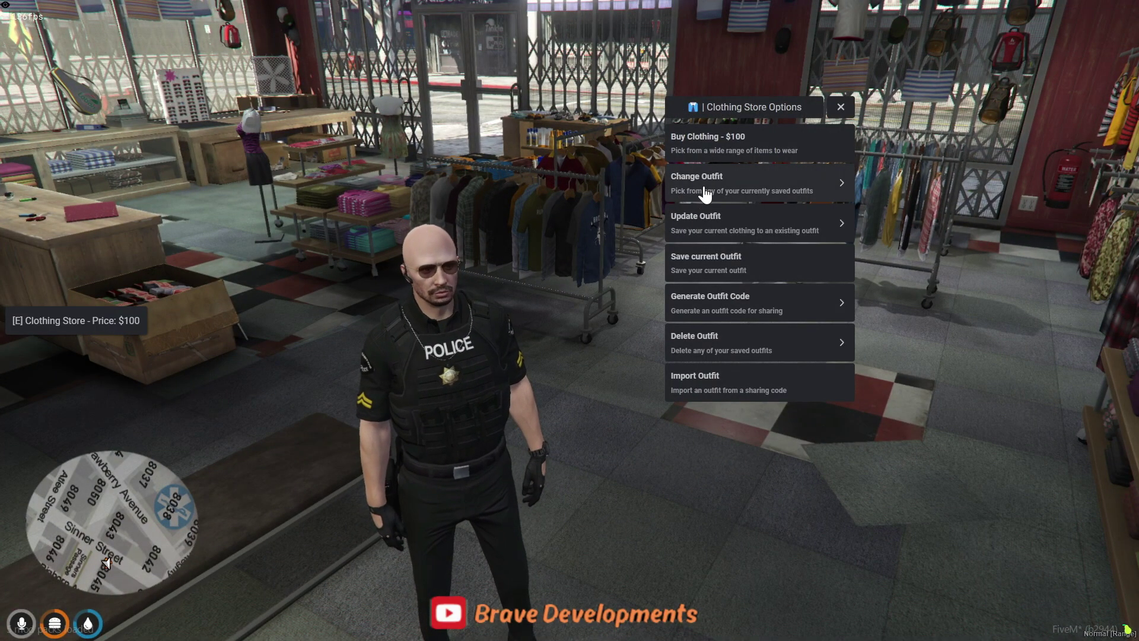
click(712, 278)
text(Police 1)
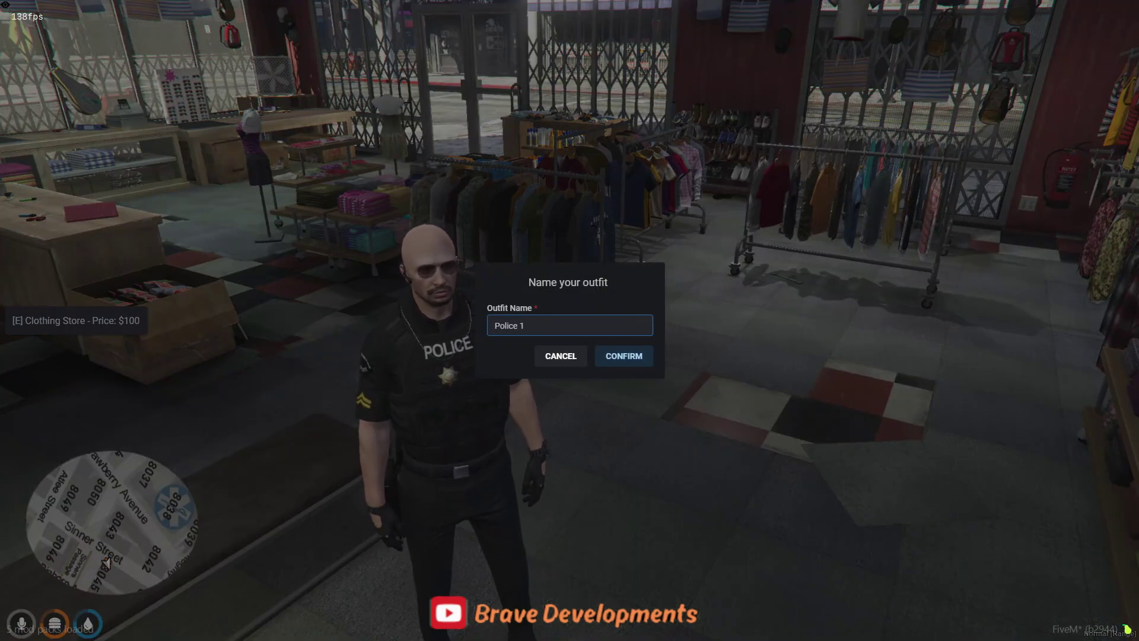
click(643, 359)
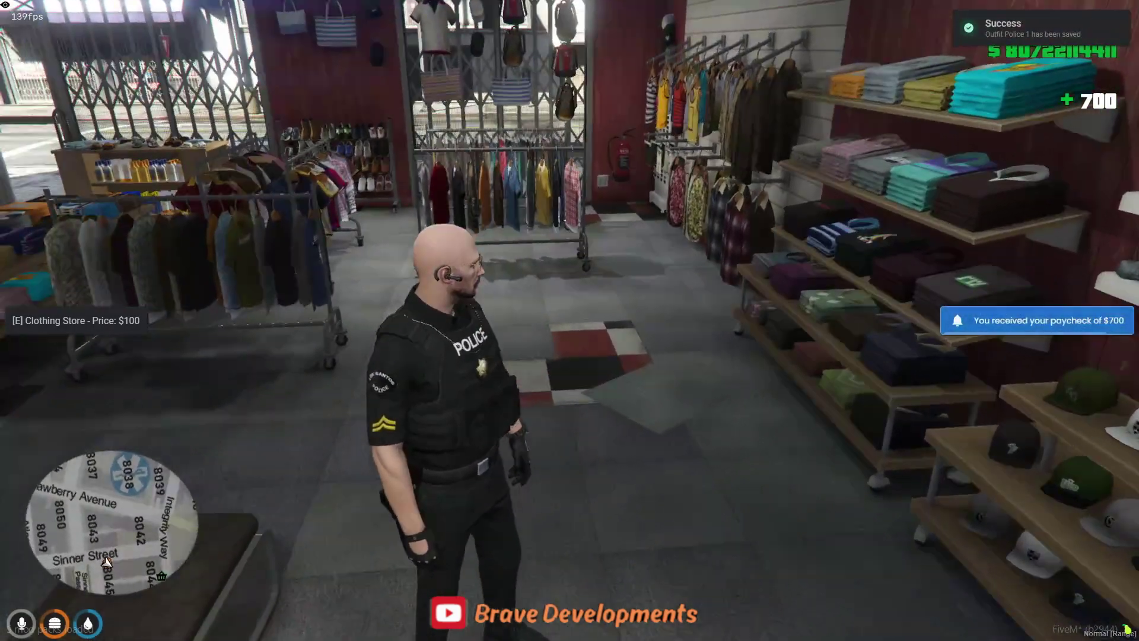
Check the Change Outfit list and generate a sharing code for the Police 1 outfit.
key(e)
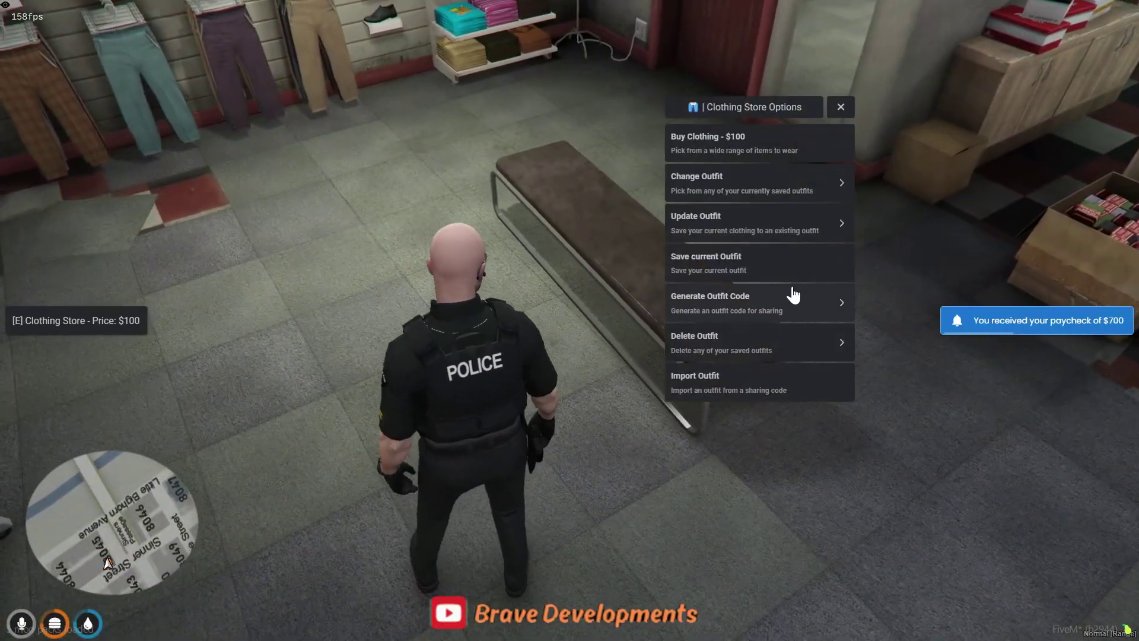
click(805, 190)
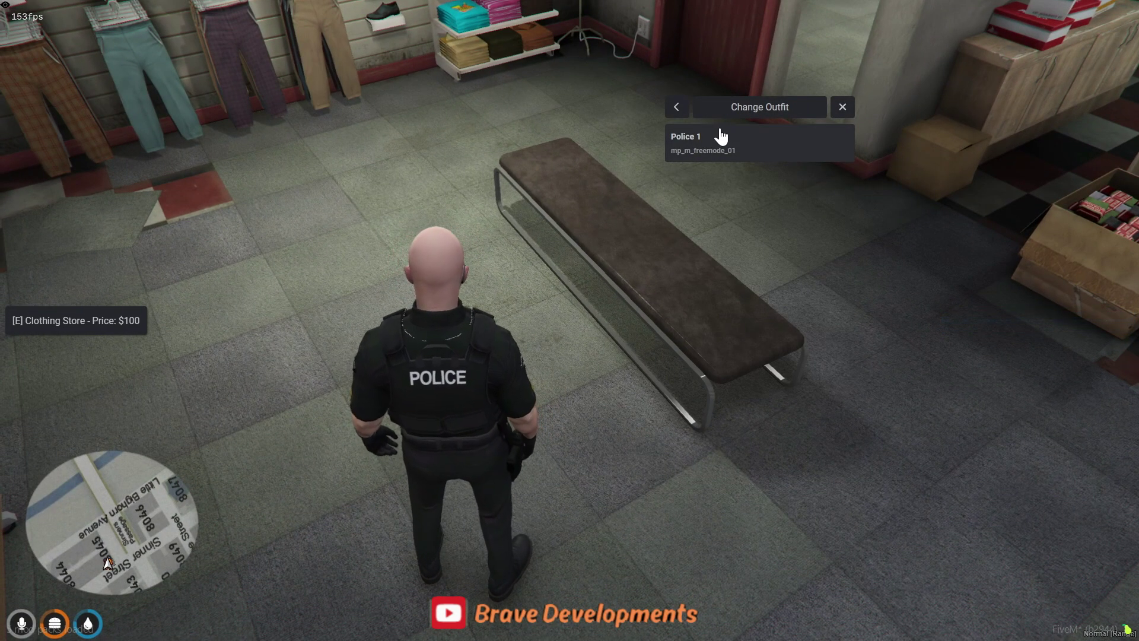
click(676, 107)
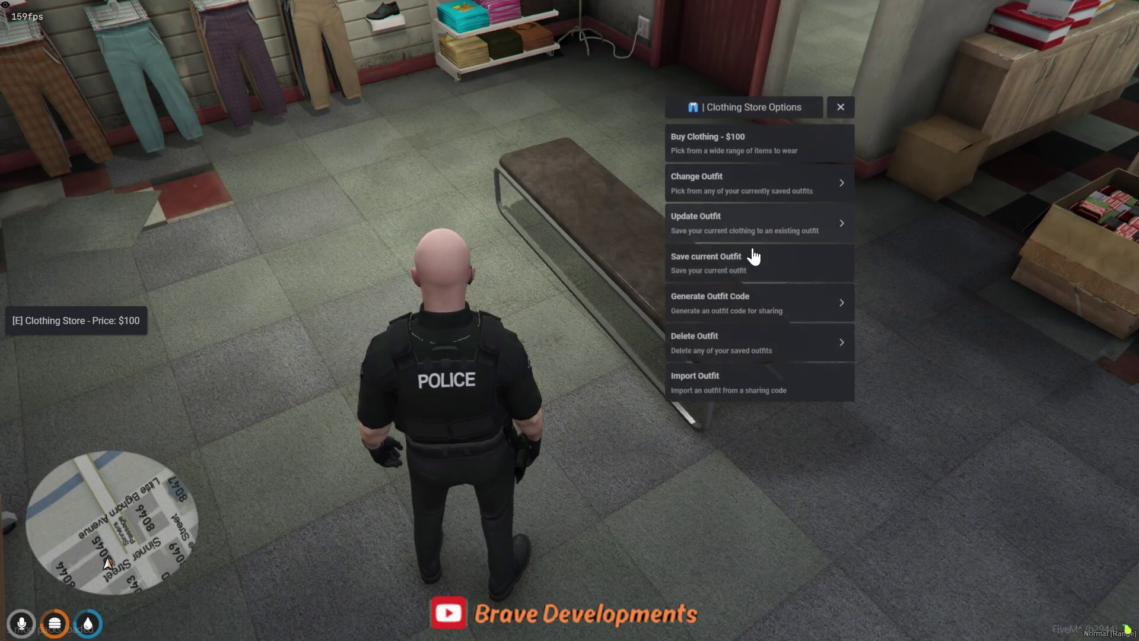
click(749, 311)
click(707, 149)
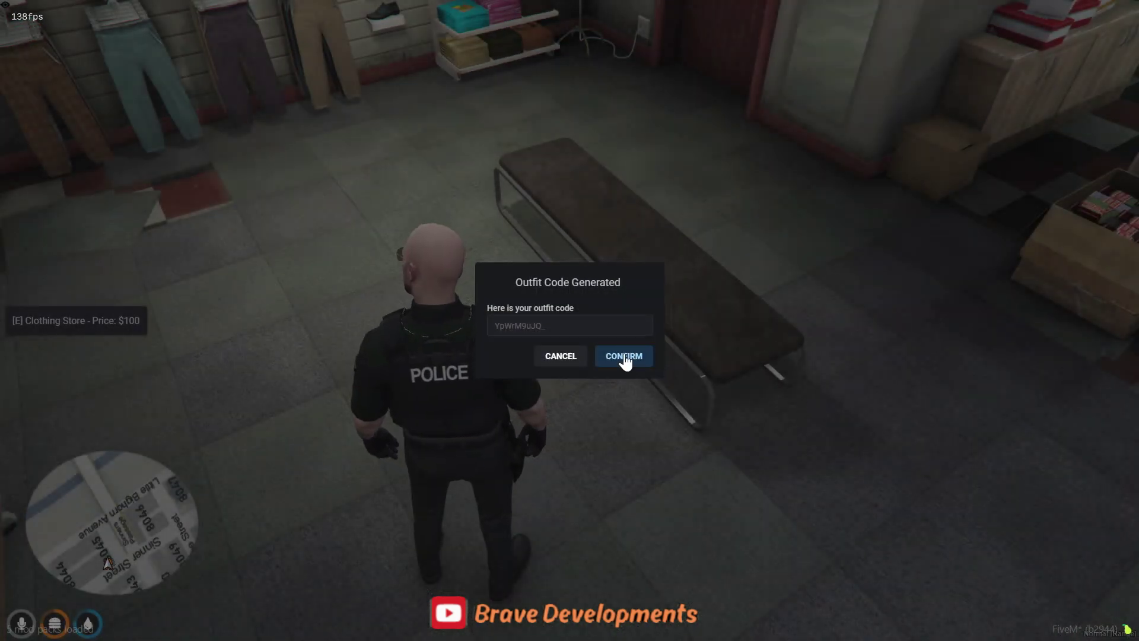
click(624, 356)
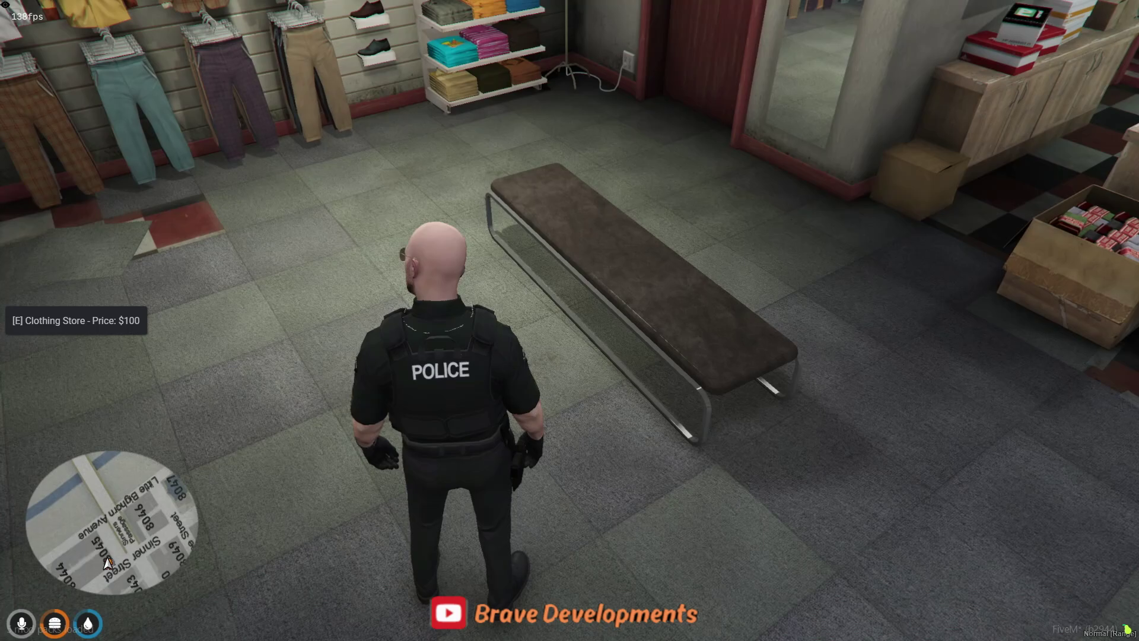
Look over the outfit import form and the clothing store options, closing both.
key(e)
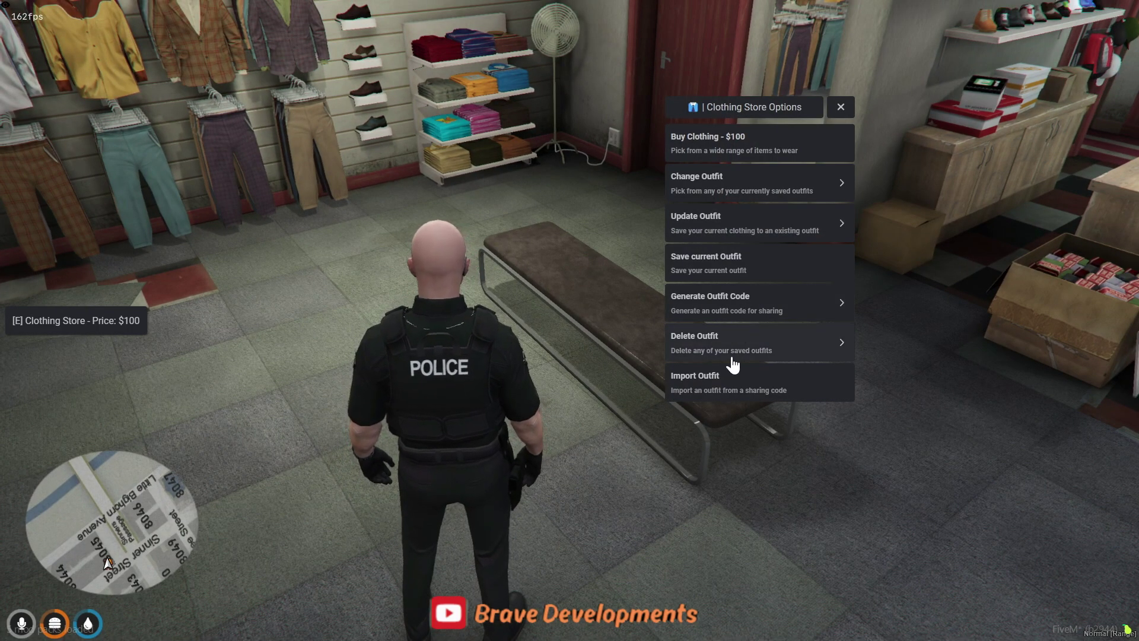
click(723, 395)
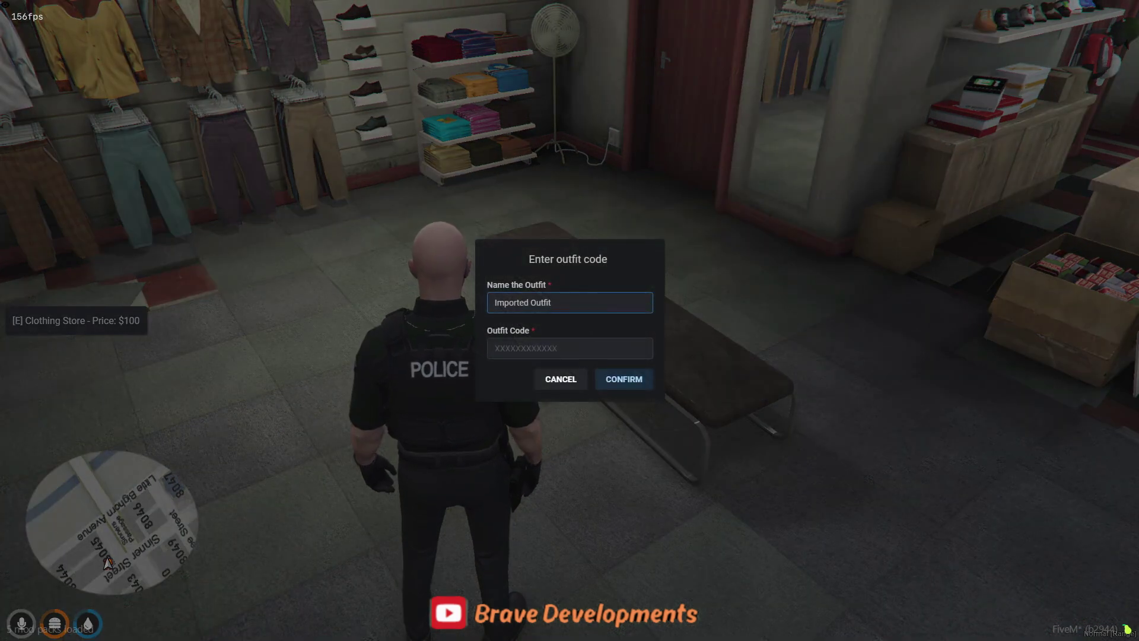
click(558, 348)
drag(563, 303, 494, 304)
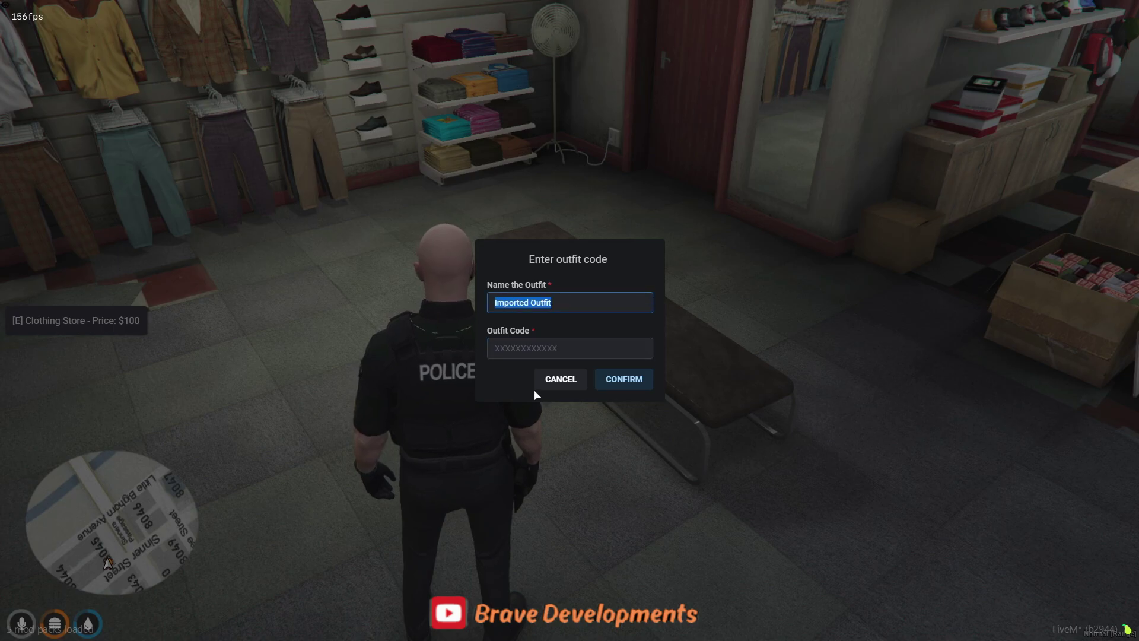
click(601, 383)
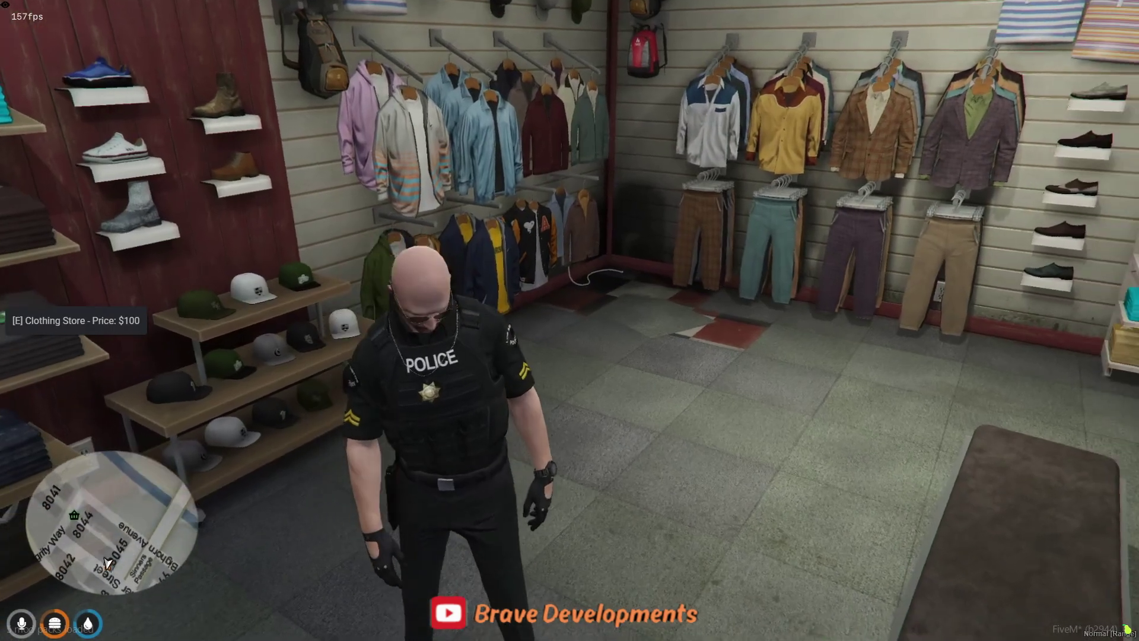
key(Tab)
key(Tab)
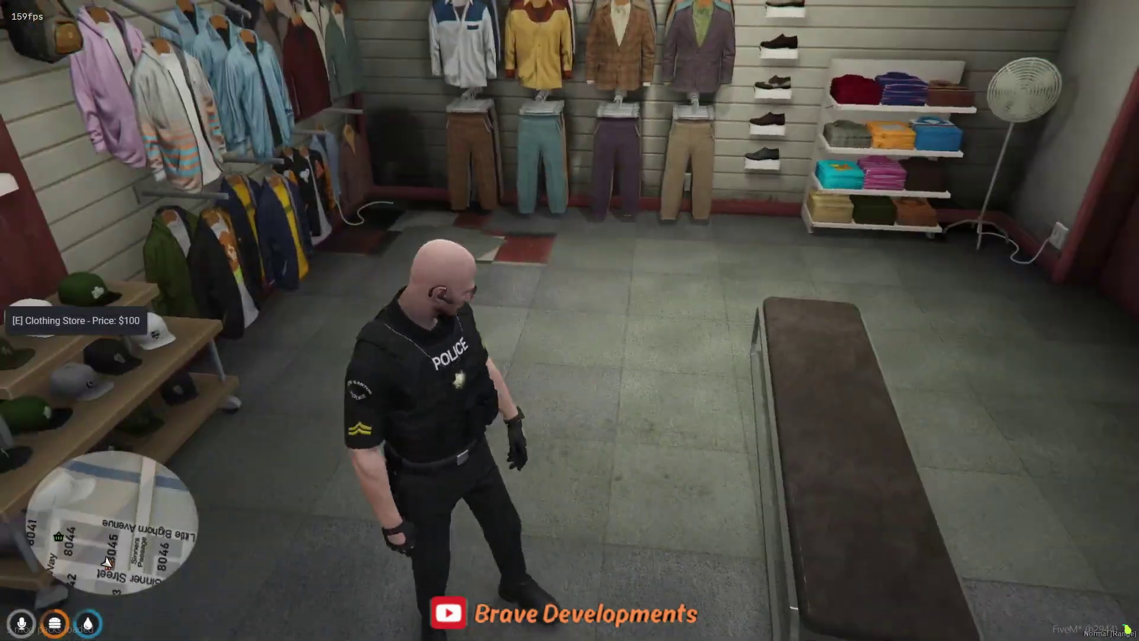
key(e)
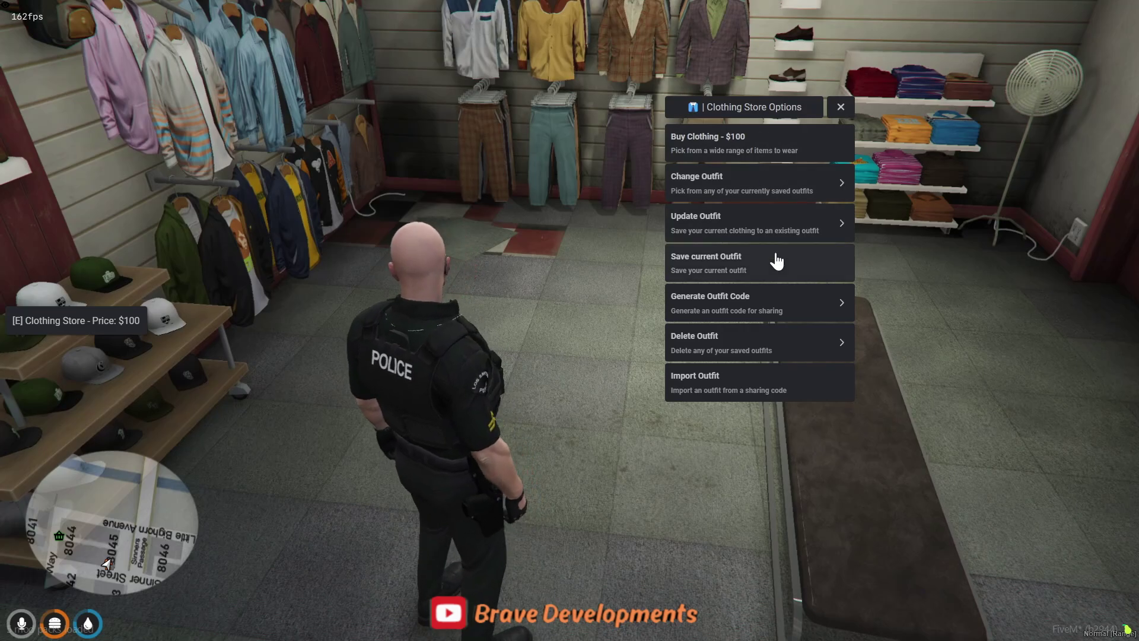
key(Escape)
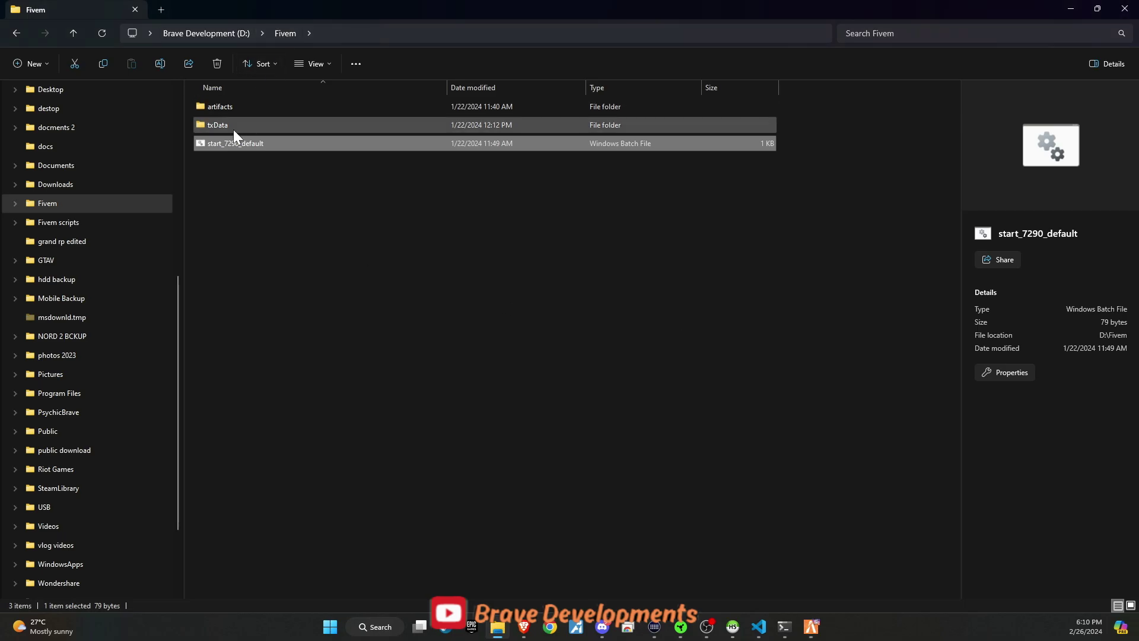
Open config.lua from the shared folder of illenium-appearance inside the server's [brave-scripts] resources.
double_click(233, 128)
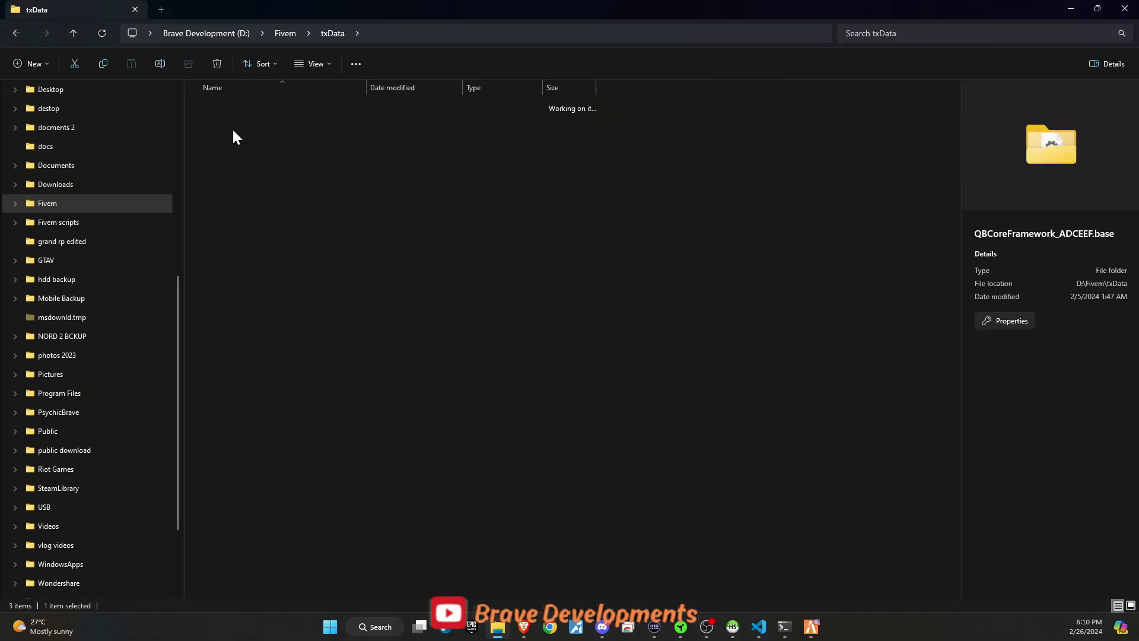
double_click(231, 136)
double_click(229, 139)
double_click(244, 110)
scroll(273, 356, down, 4)
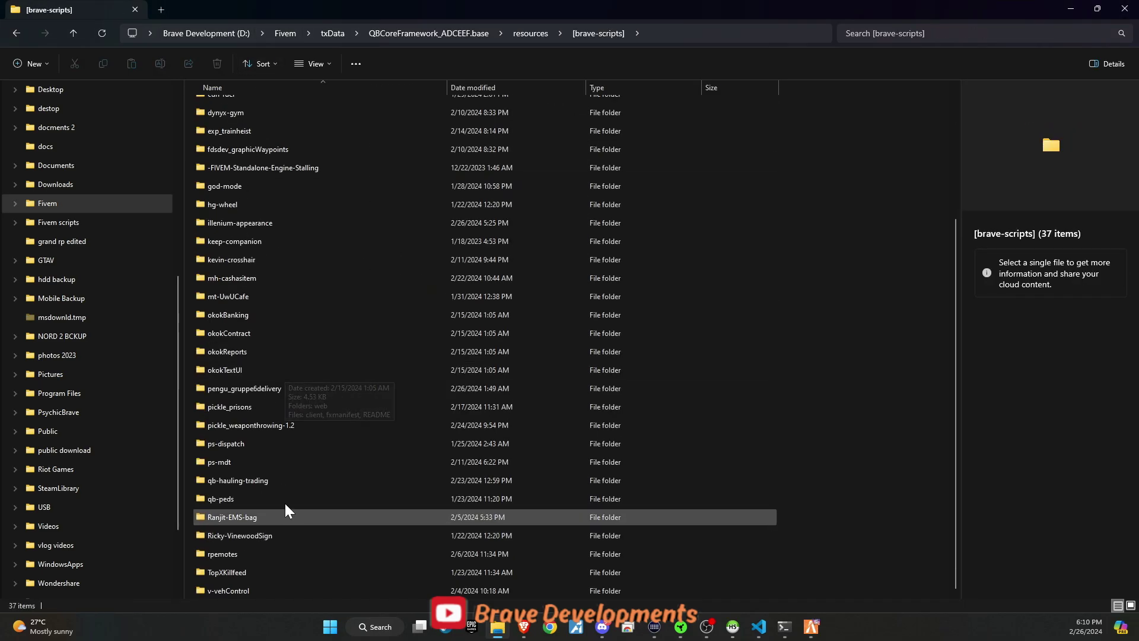
double_click(241, 224)
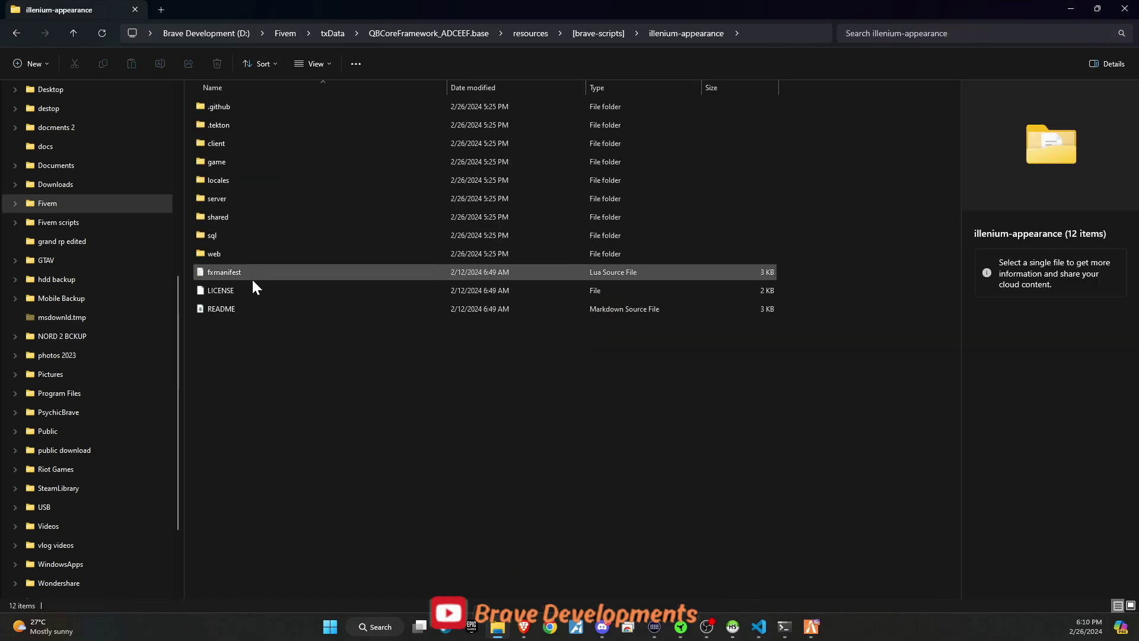
double_click(256, 220)
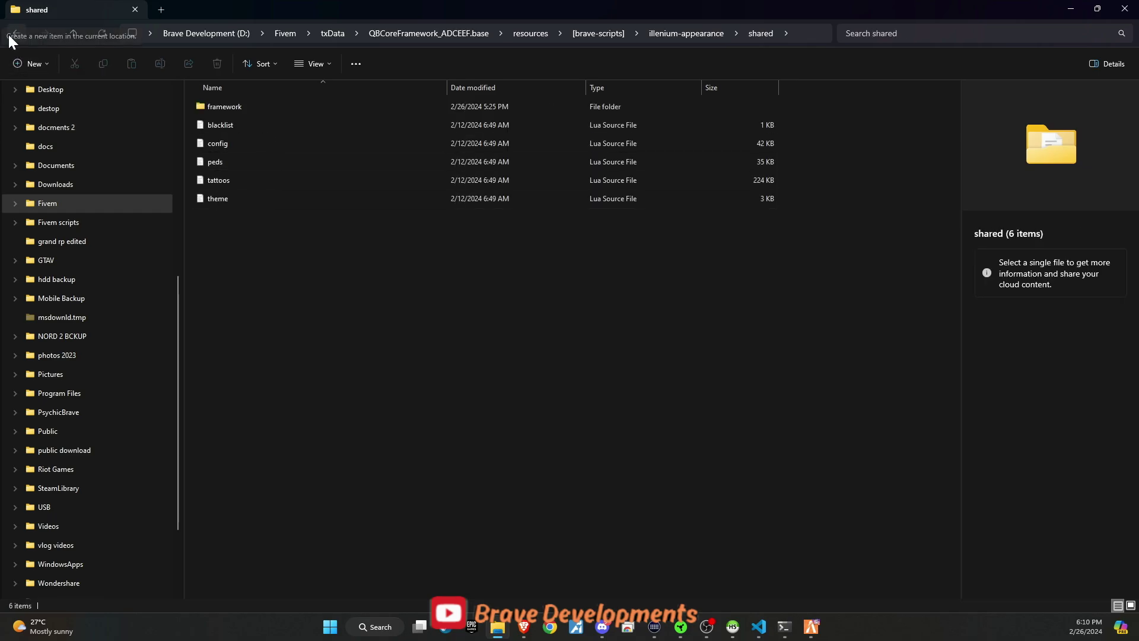
double_click(246, 143)
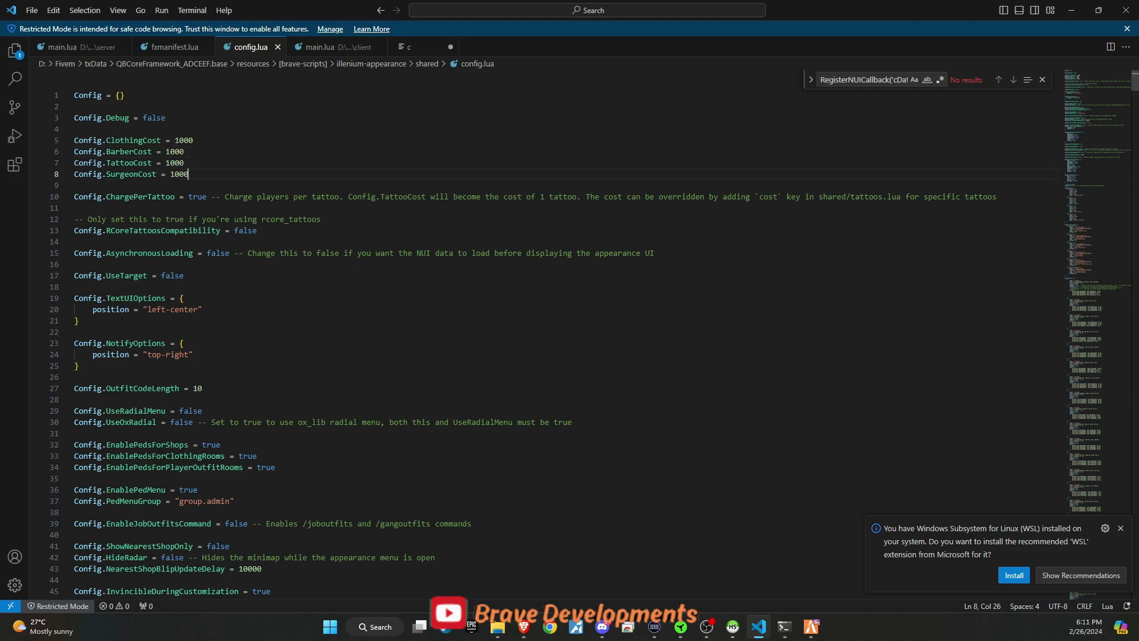
Review the general settings, disabled components and store locations in the illenium-appearance config.lua.
scroll(534, 332, down, 2)
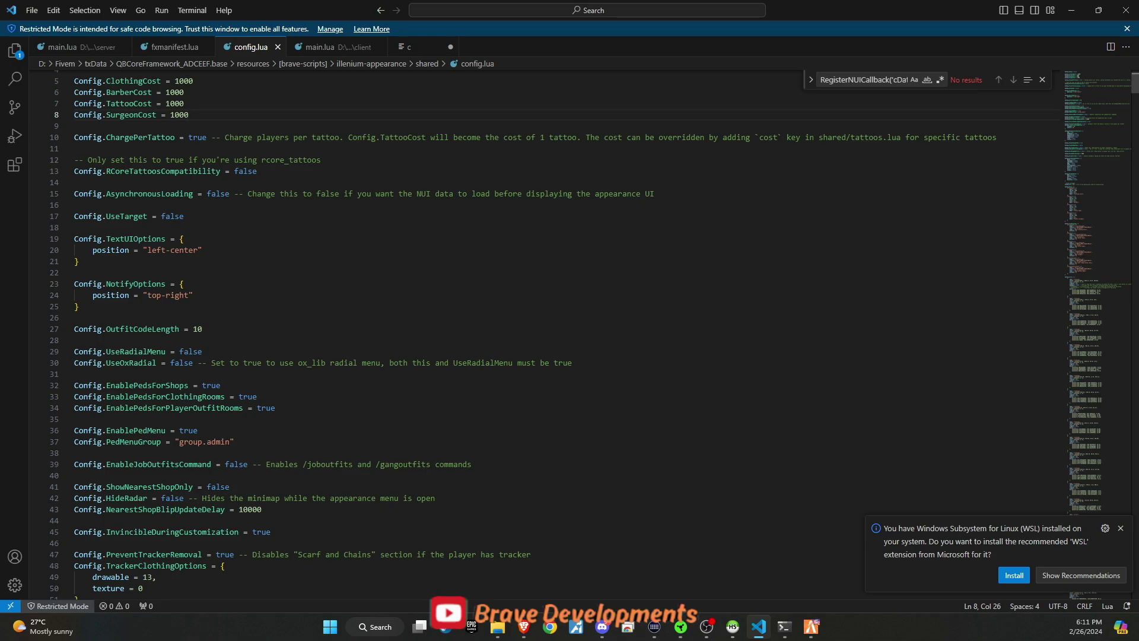
scroll(534, 332, down, 3)
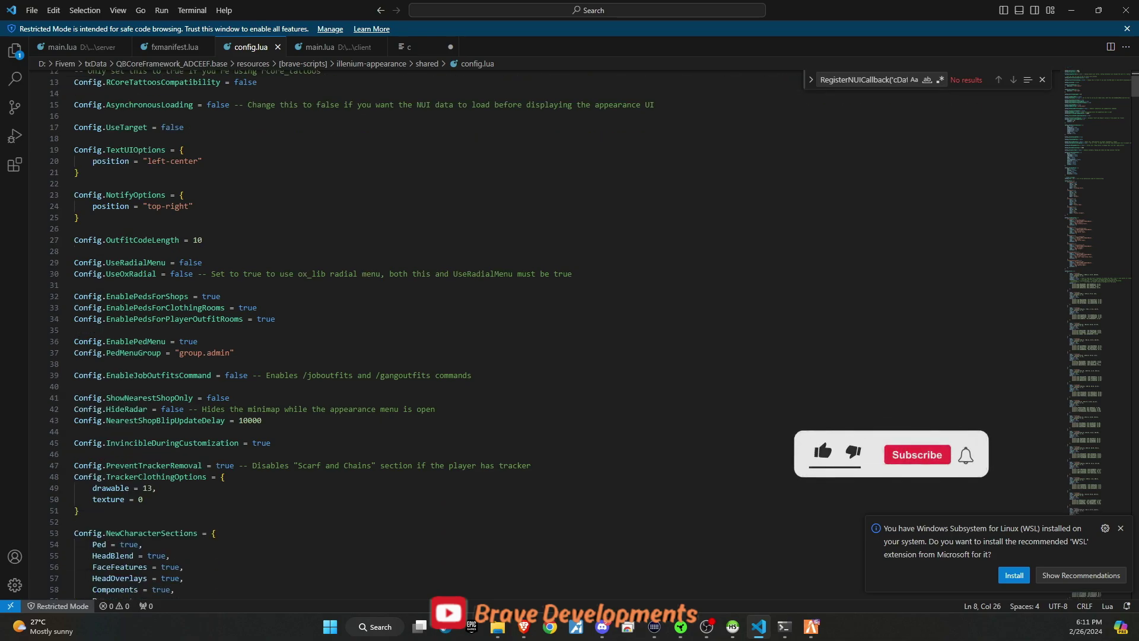
scroll(534, 332, down, 8)
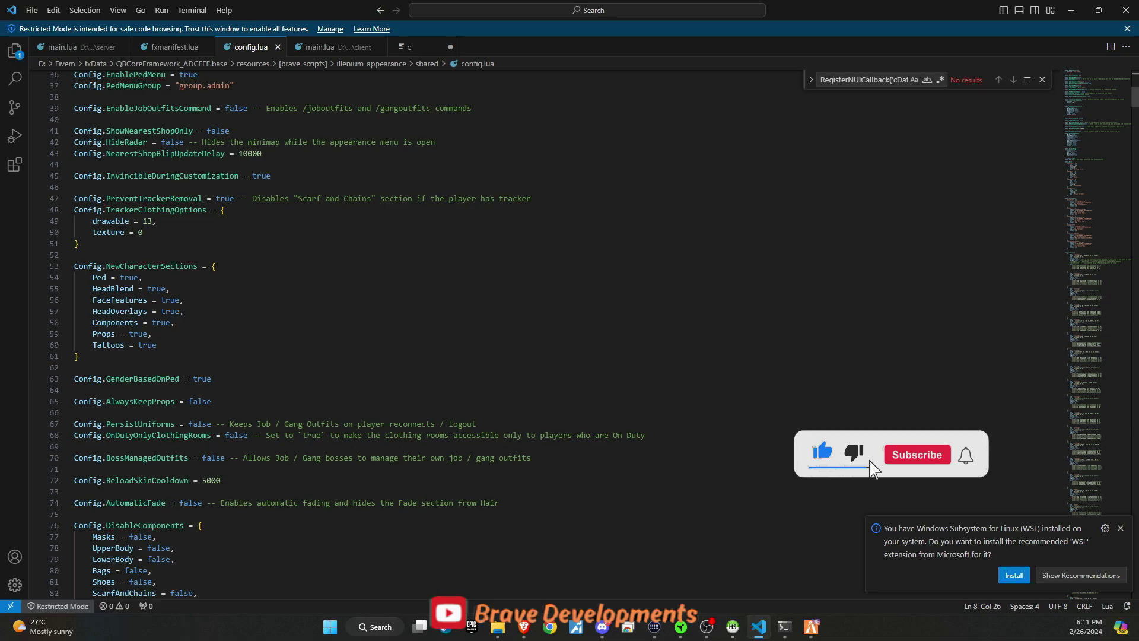
scroll(534, 333, down, 4)
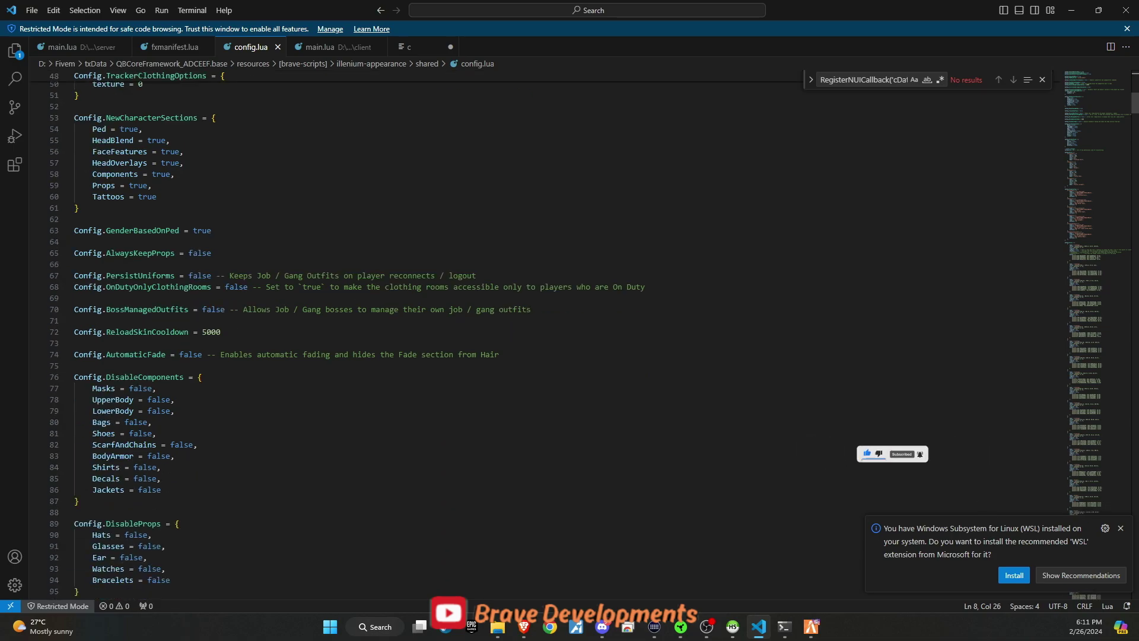
click(217, 309)
click(172, 388)
scroll(172, 388, down, 20)
scroll(534, 332, down, 20)
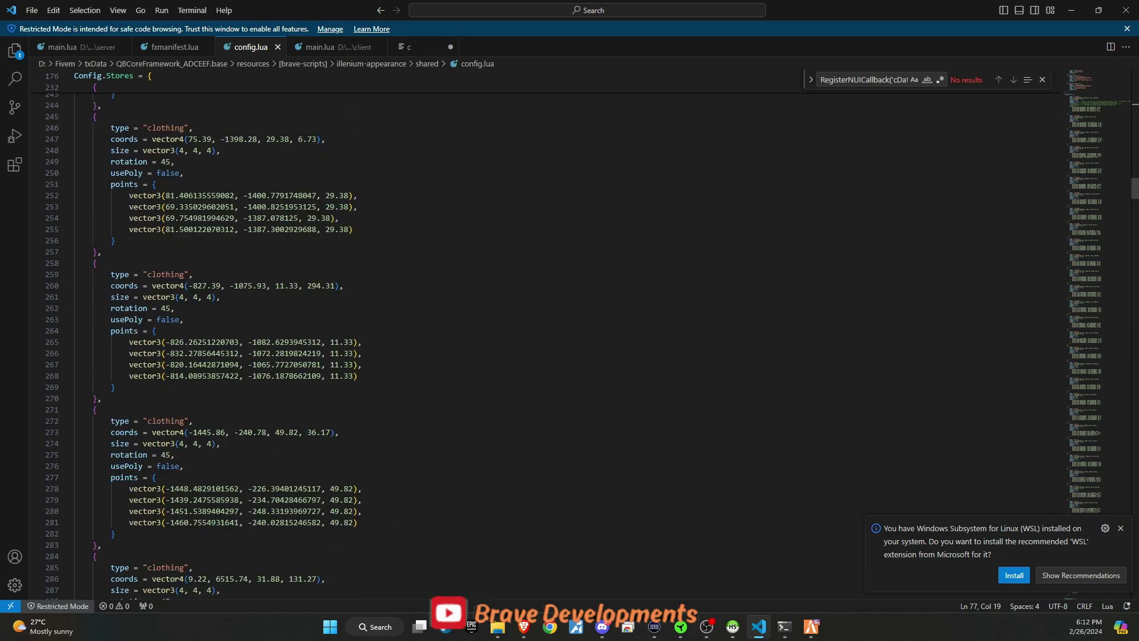
scroll(534, 333, down, 20)
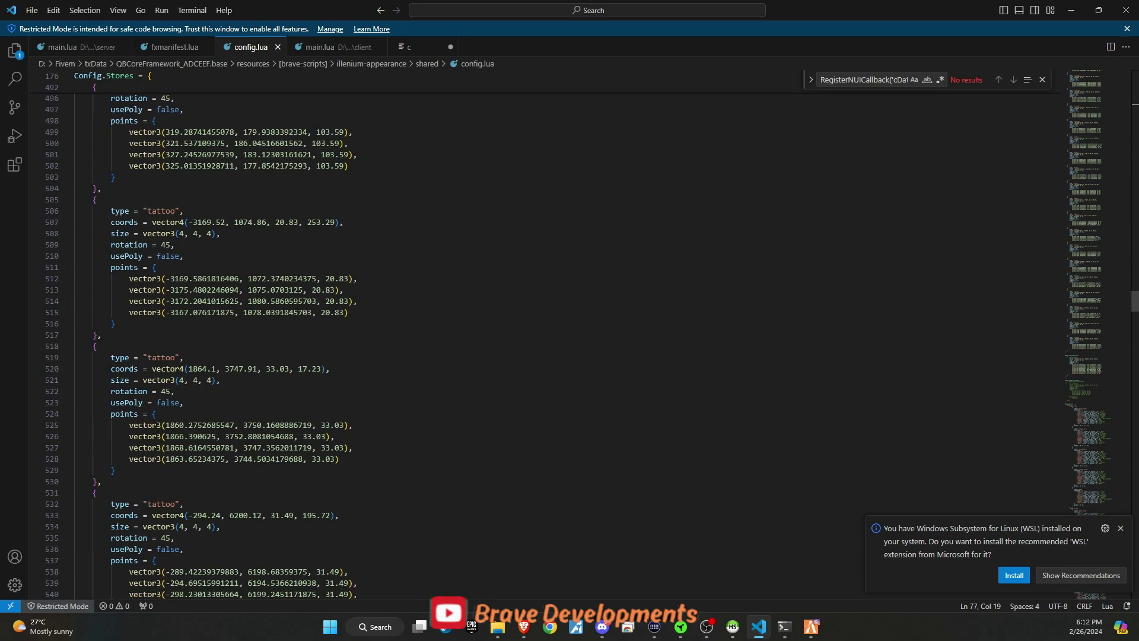
Copy the police clothing room coordinates from Config.ClothingRooms and teleport the character there in FiveM with /tp 454.91, -990.89, 30.69, 193.4.
scroll(534, 332, up, 4)
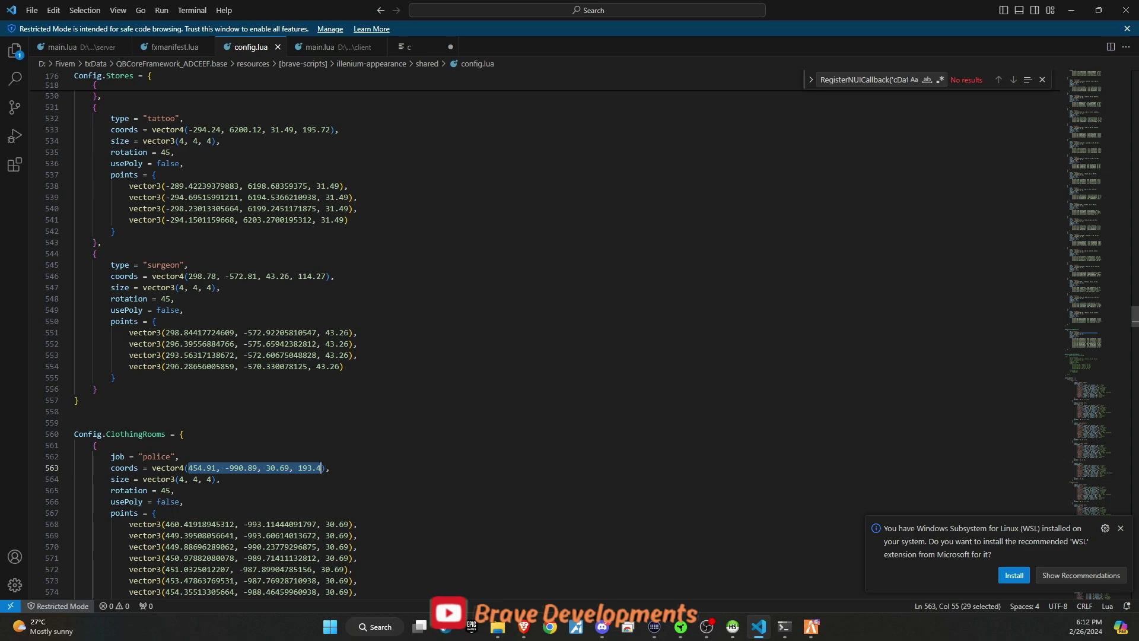
click(804, 629)
text(t/tp)
text(454.91, -990.89, 30.69, 193.4)
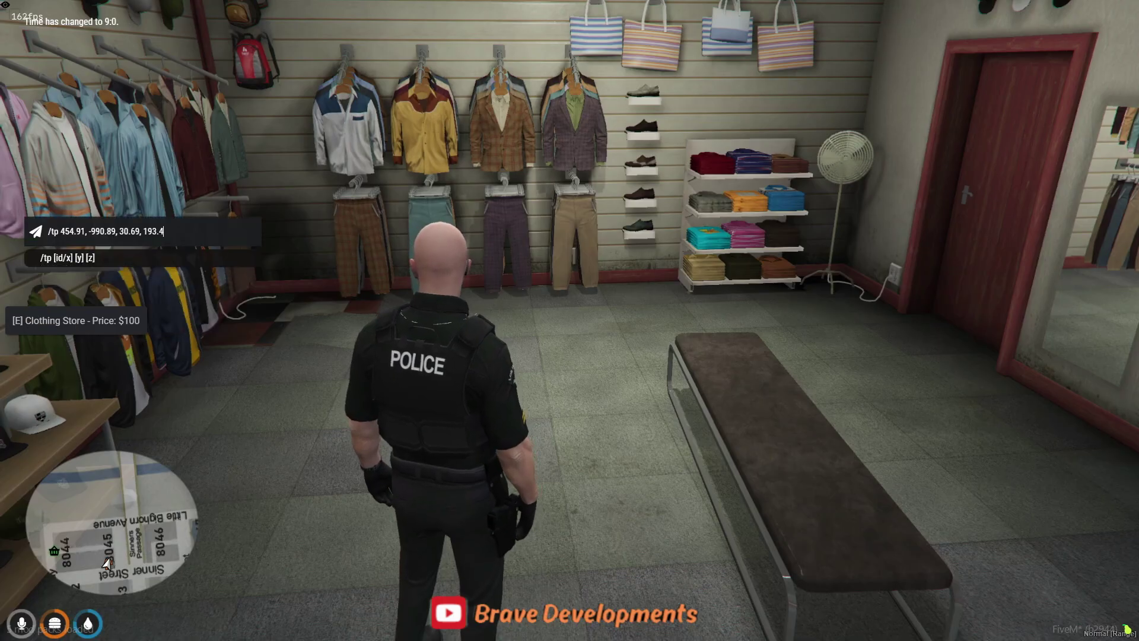
key(Return)
Open the police clothing room and look over its Work Outfits and other options, closing the menu.
key(e)
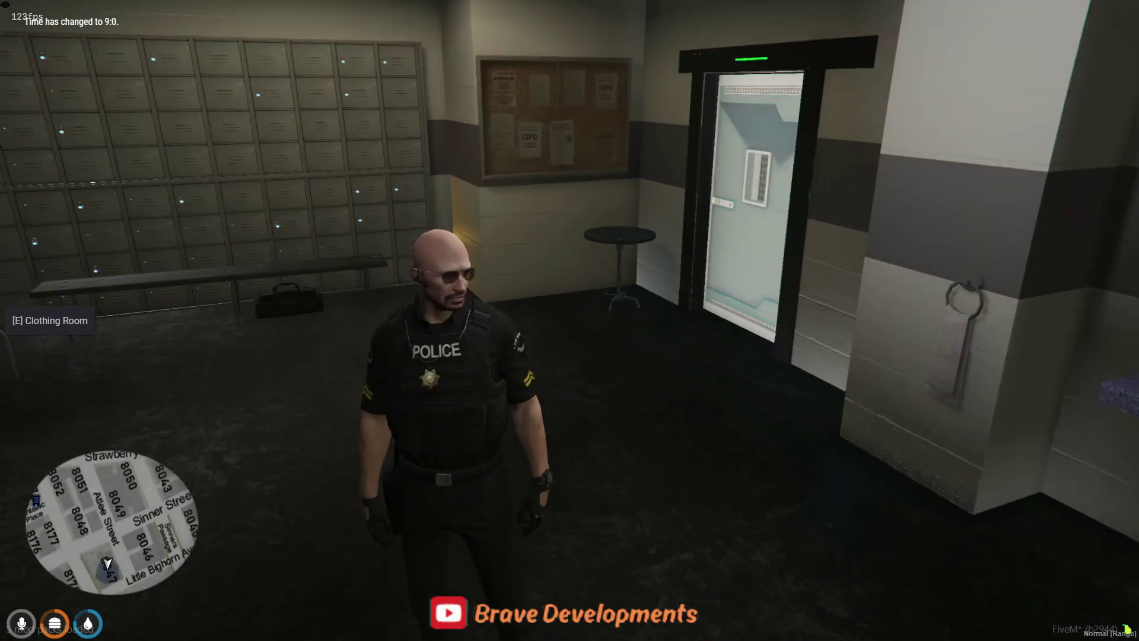
click(719, 180)
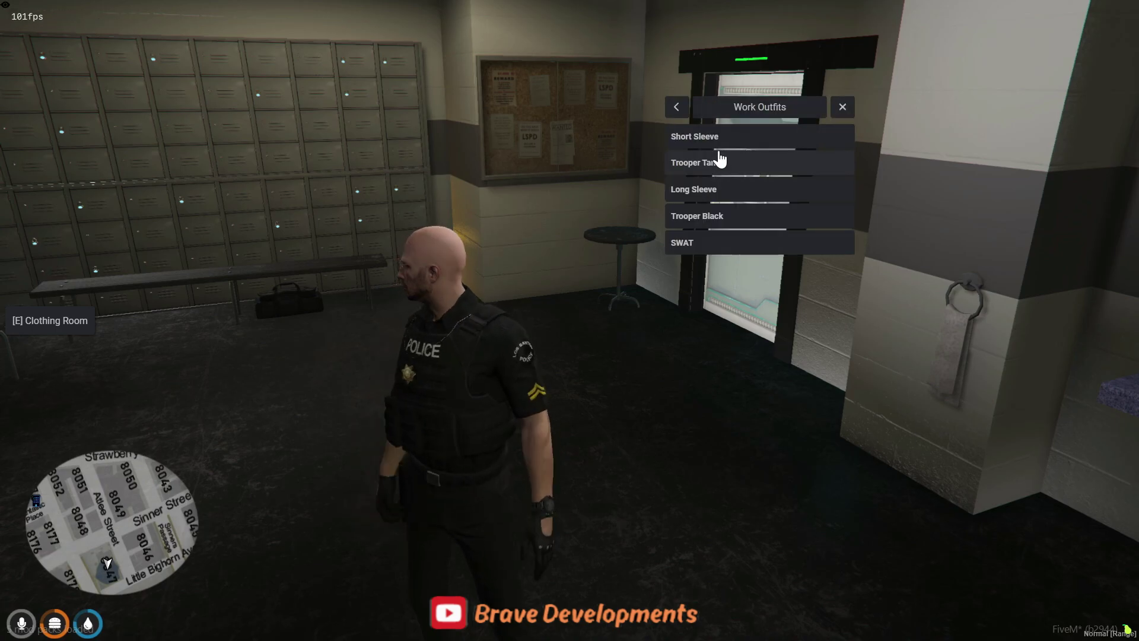
click(677, 107)
click(703, 150)
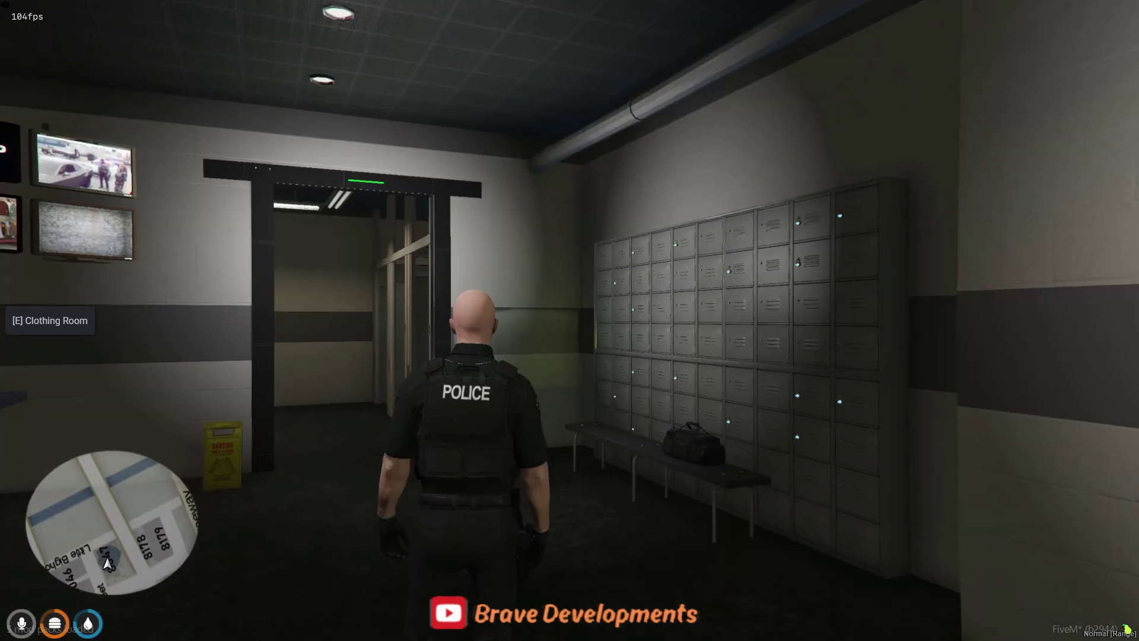
key(e)
key(Escape)
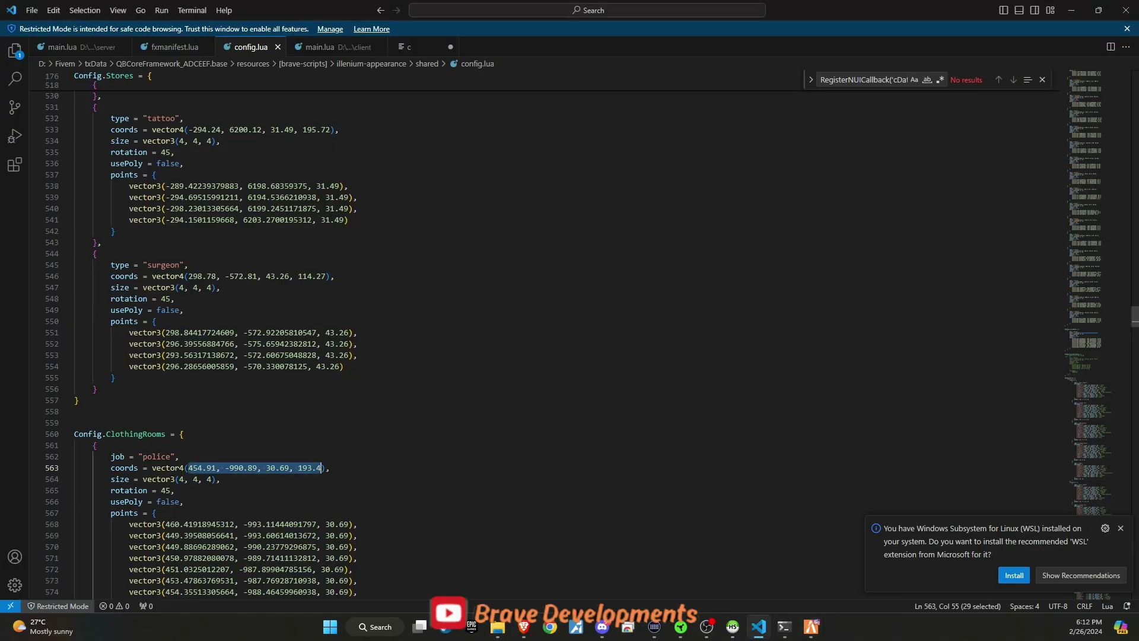
Open the outfits from the Law Enforcement boss menu, check the Change Outfit and Update Outfit lists, and leave the office.
scroll(534, 327, down, 12)
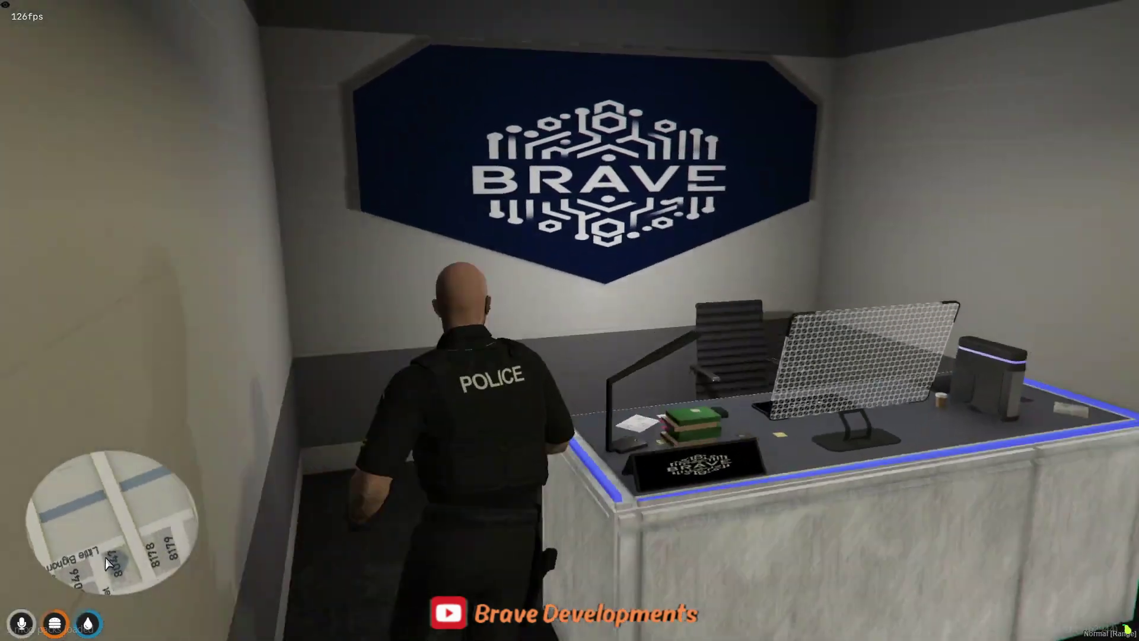
key(e)
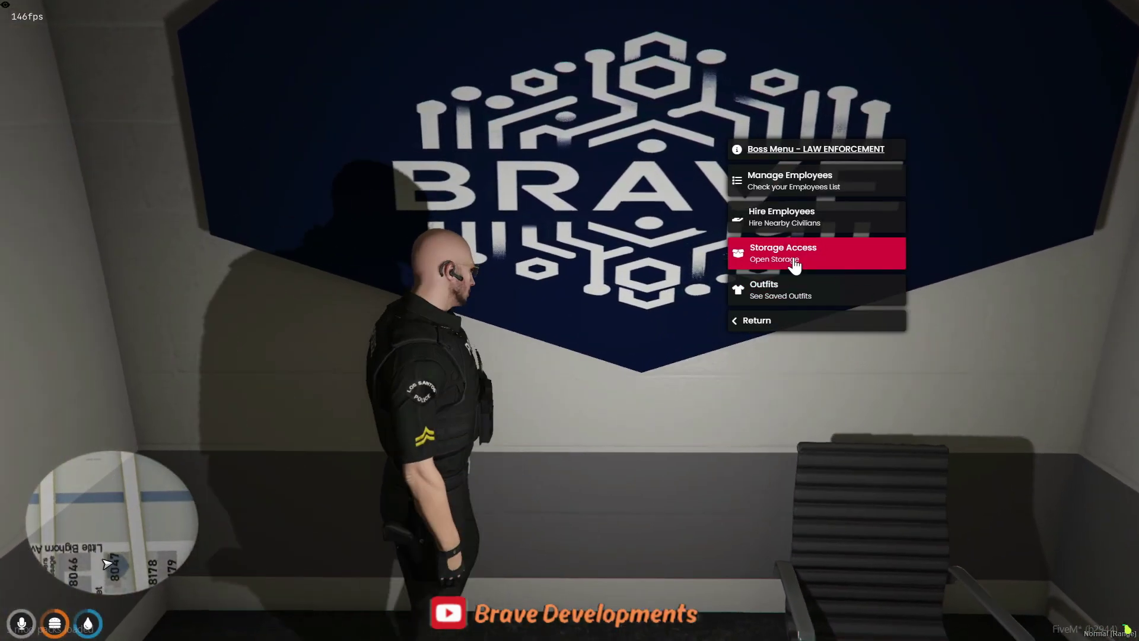
click(825, 290)
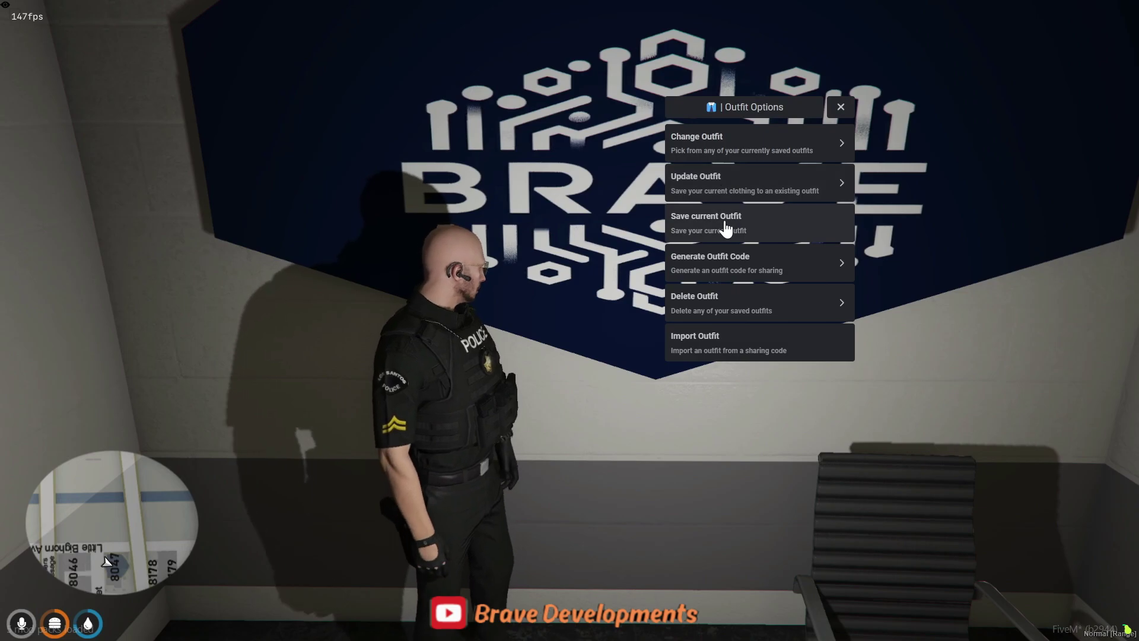
click(728, 151)
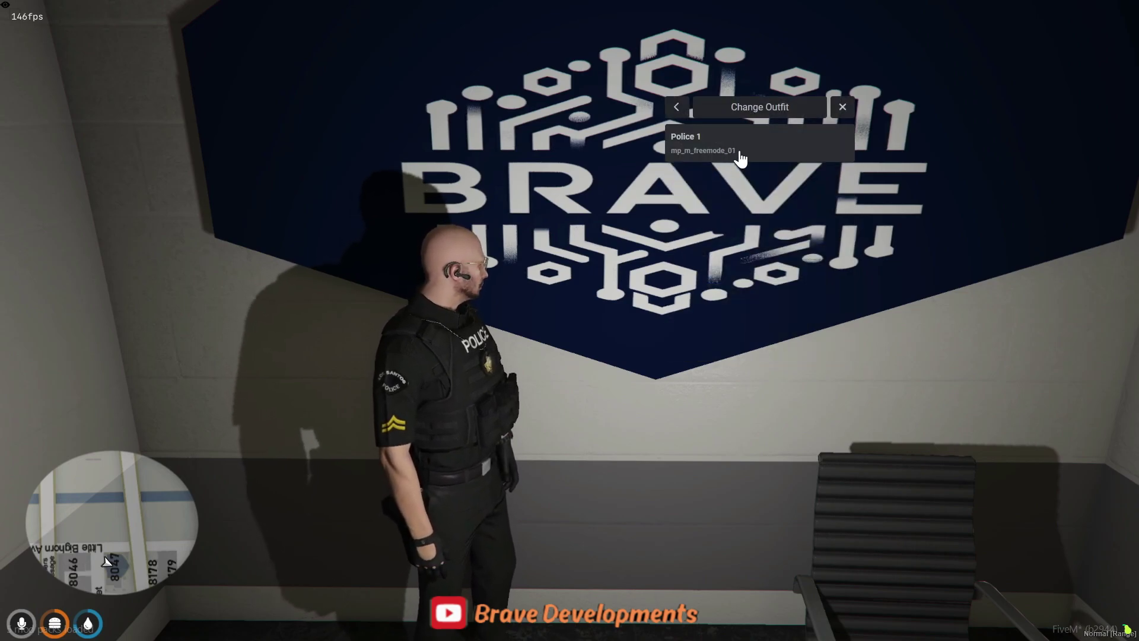
click(688, 142)
click(712, 183)
click(688, 108)
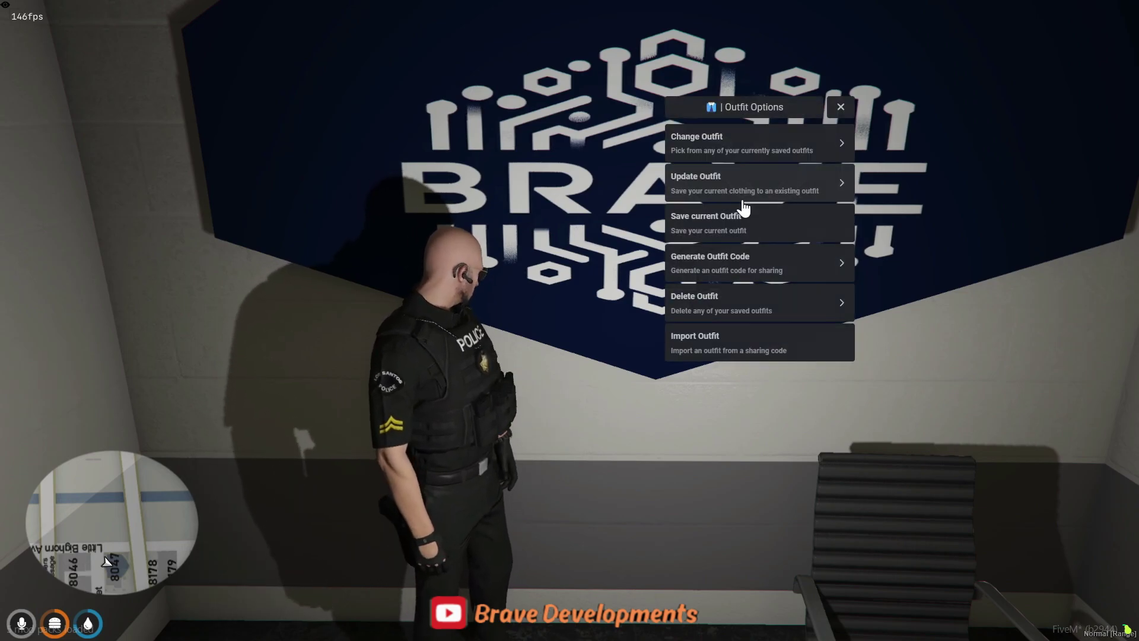
key(Escape)
key(w)
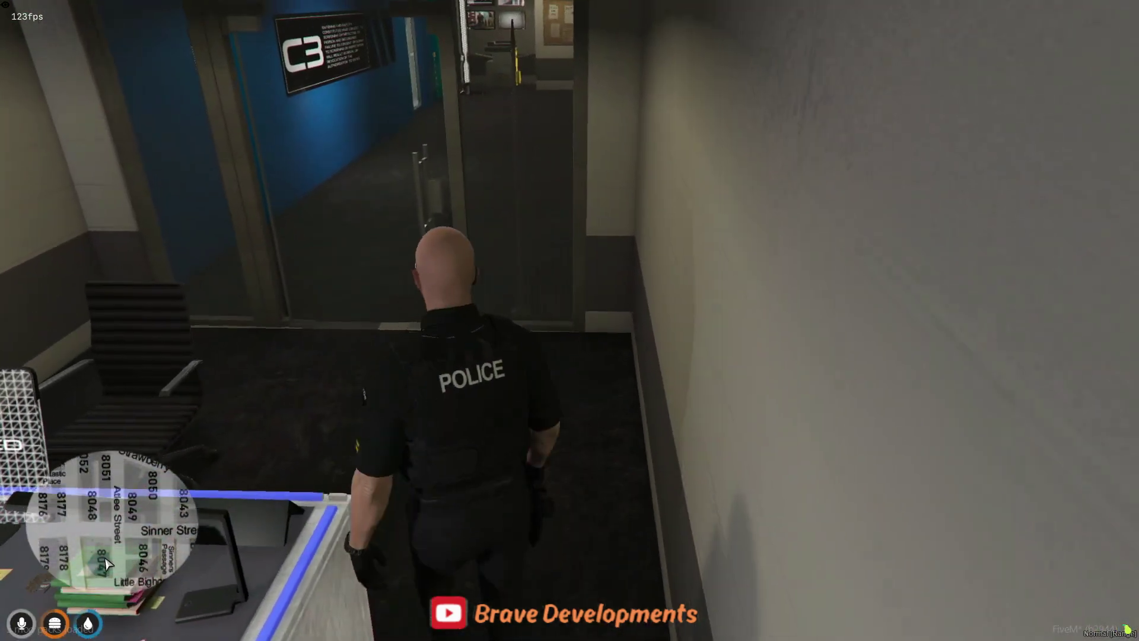
key(w)
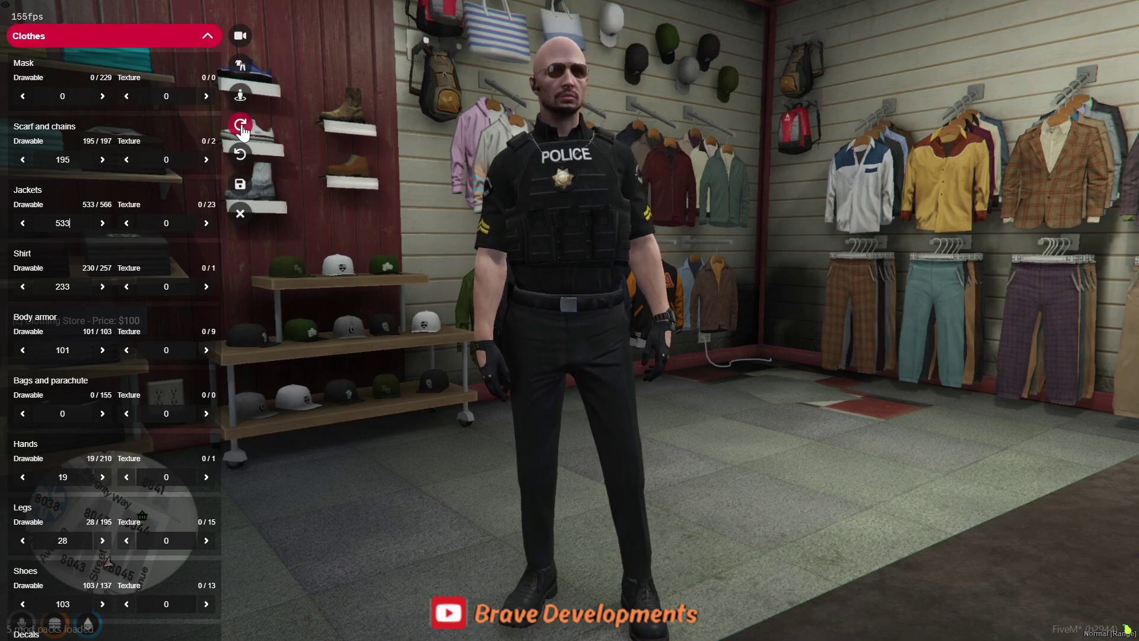
Rotate the character and camera to inspect the police uniform in the clothing store, and save the customization.
click(240, 98)
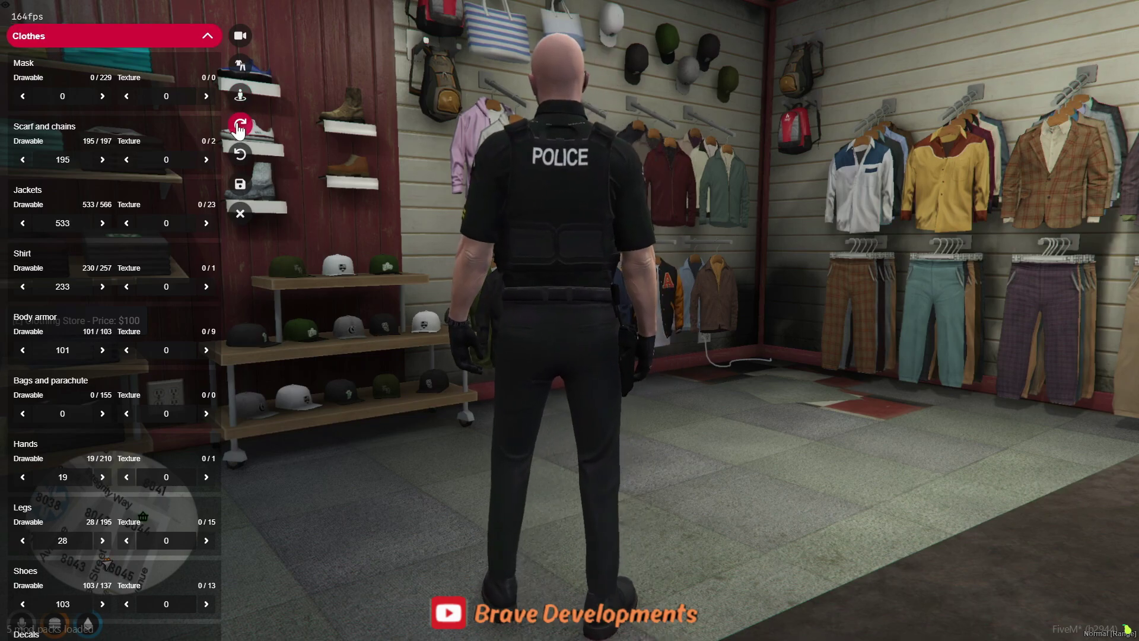
click(241, 124)
click(239, 129)
click(239, 129)
click(239, 129)
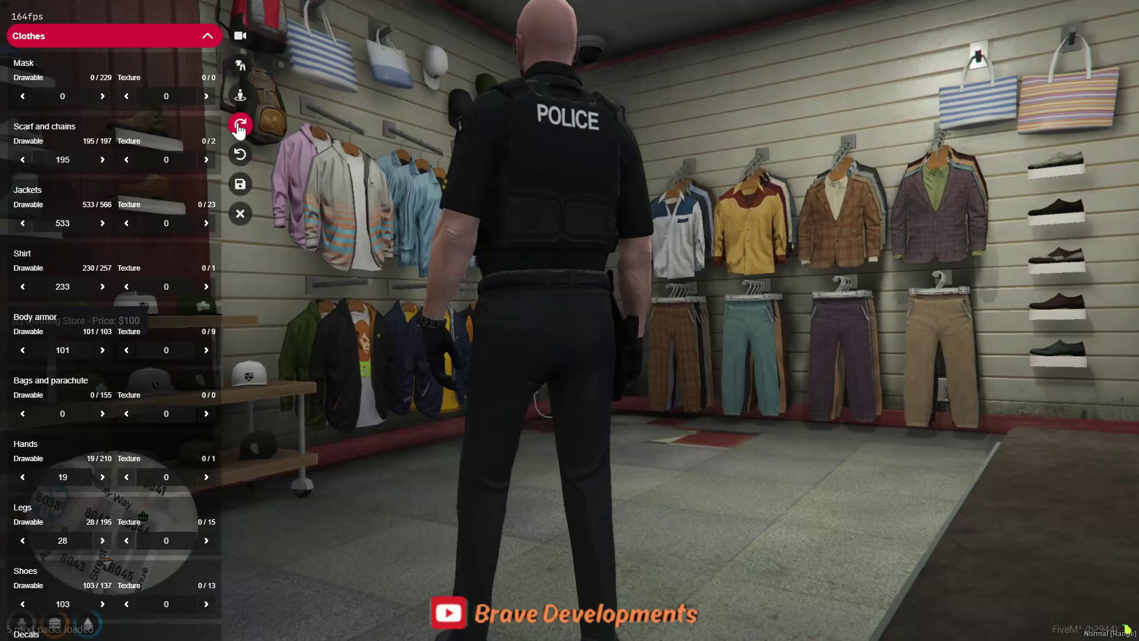
click(240, 129)
click(240, 154)
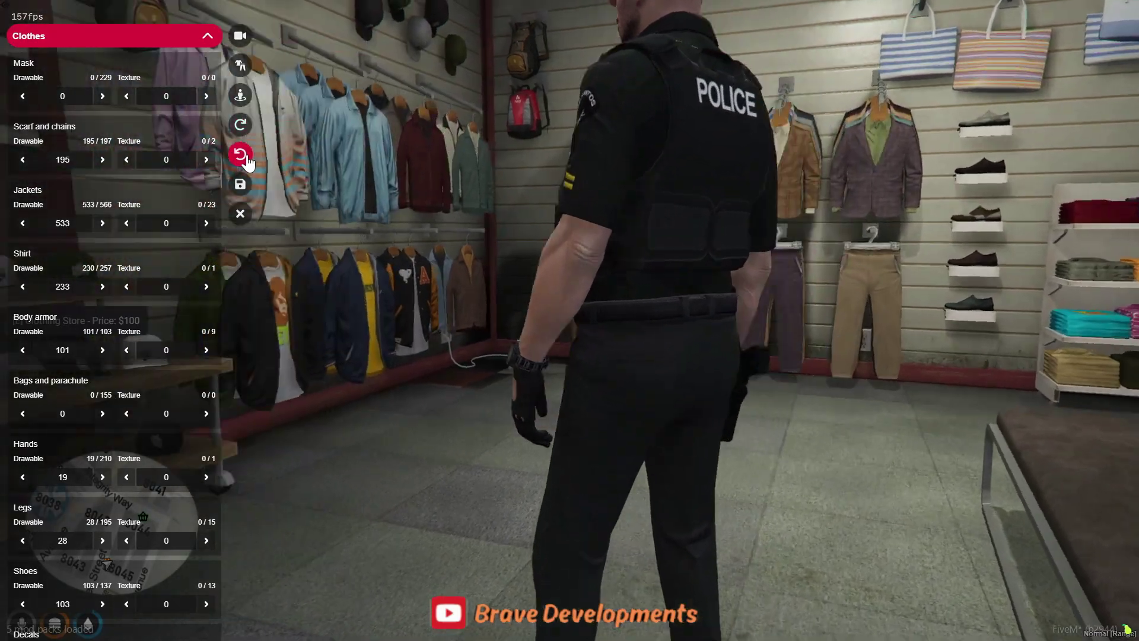
click(240, 184)
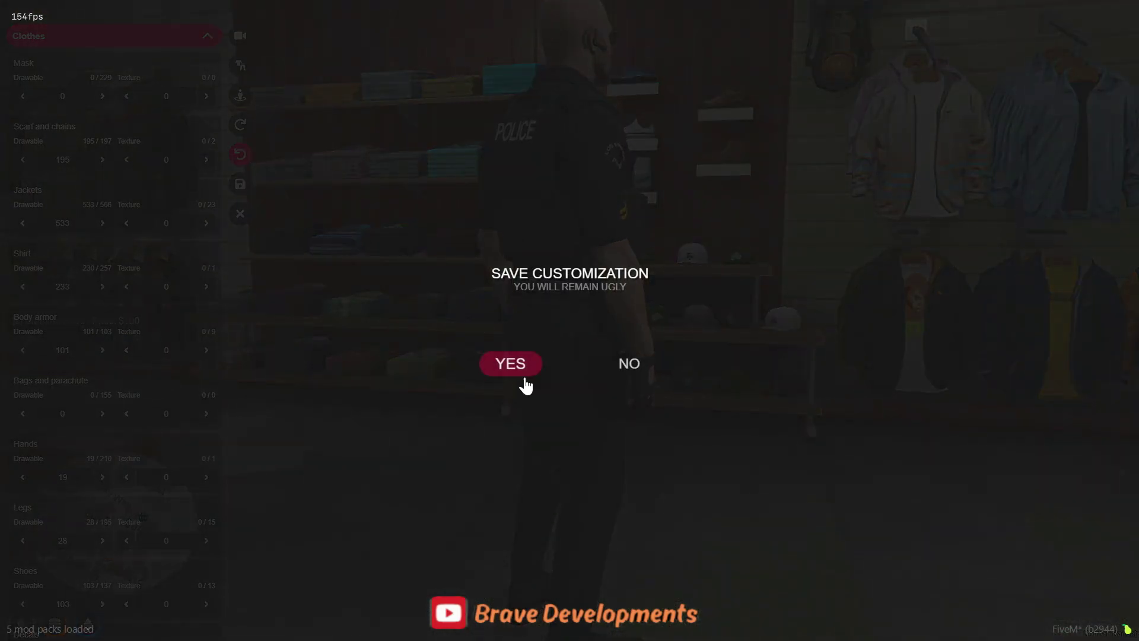
click(515, 368)
Save the worn police uniform as an outfit named "Police 1".
key(e)
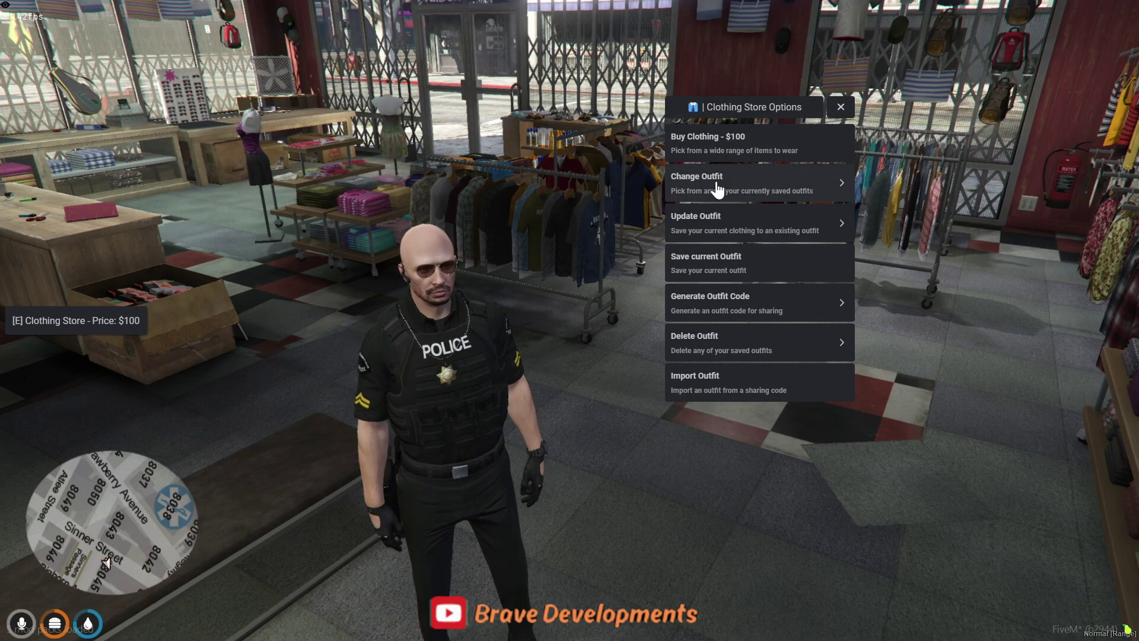
click(711, 274)
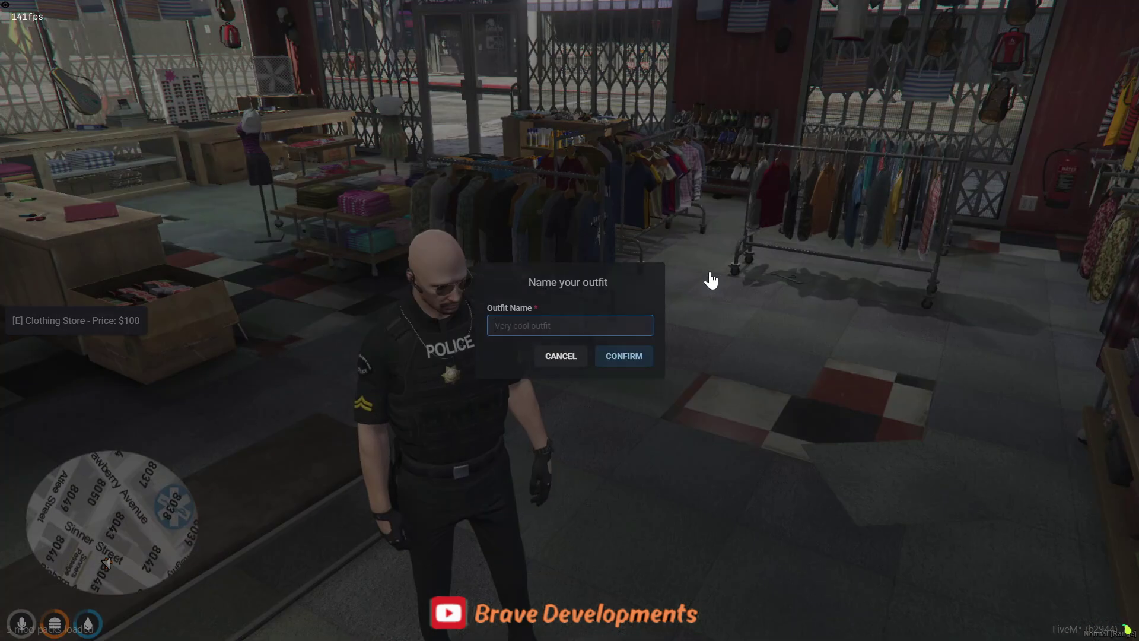
text(Police 1)
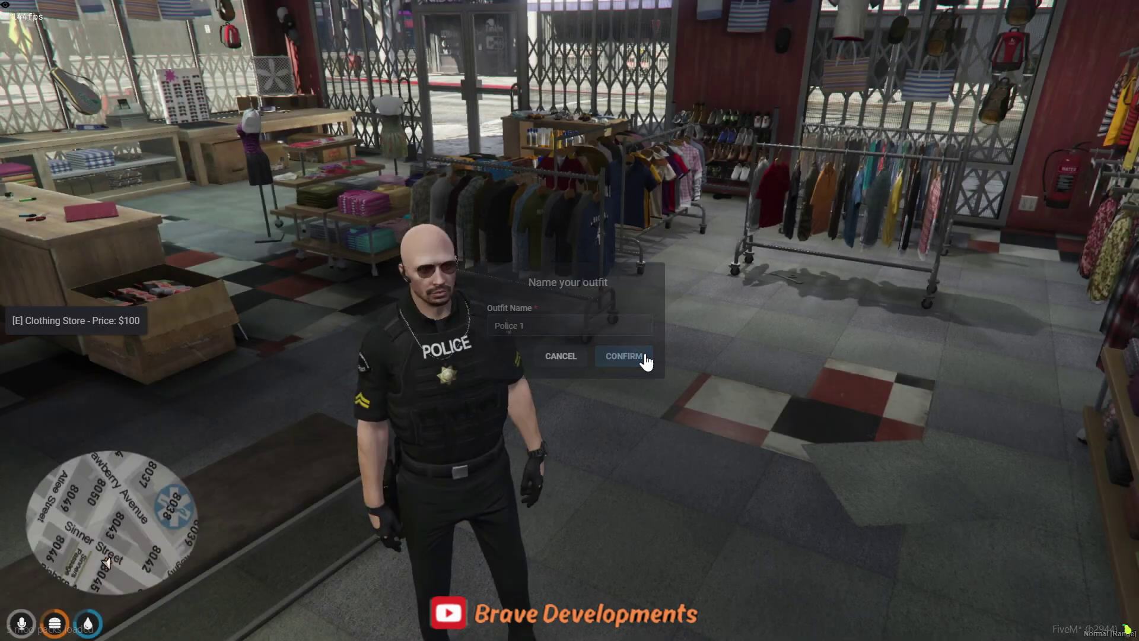
click(647, 358)
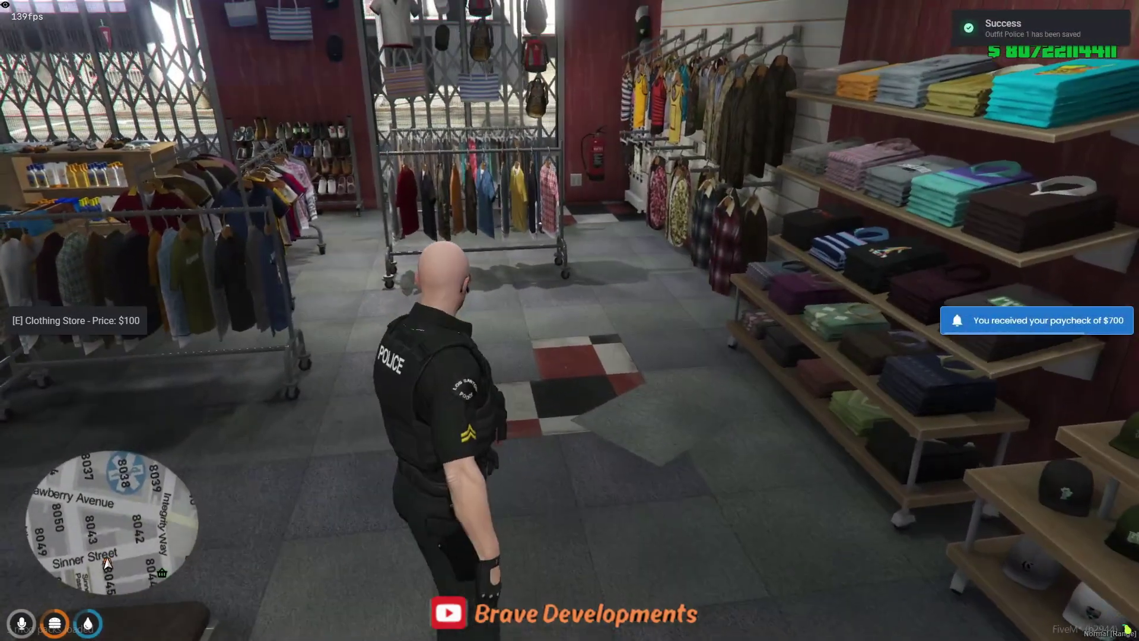
View the saved outfits in the clothing store and generate an outfit code for Police 1.
key(e)
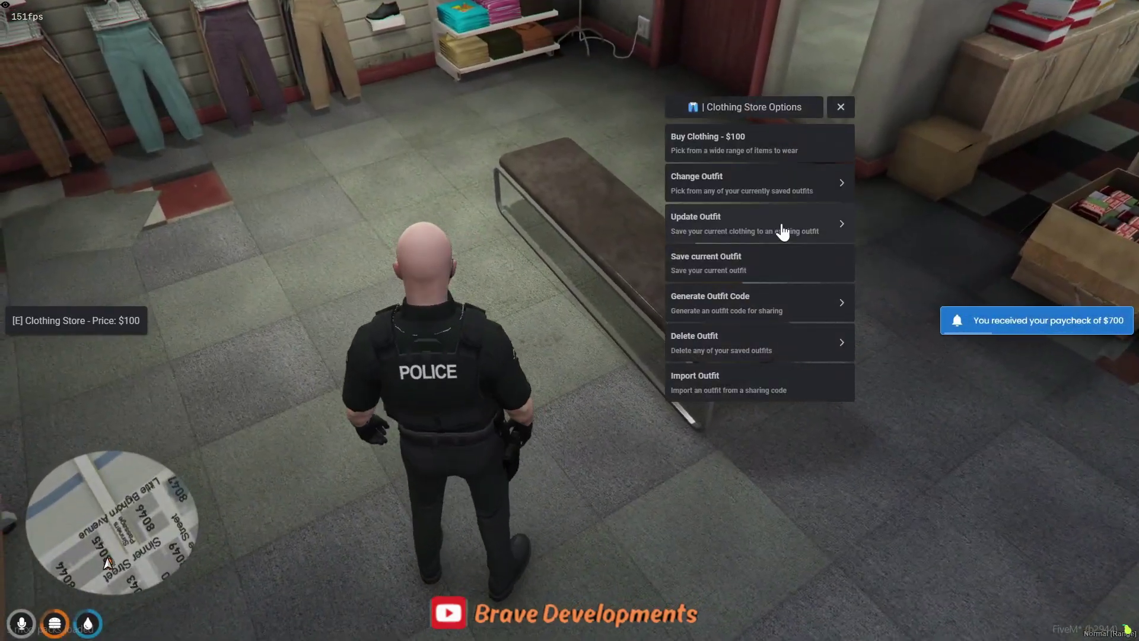
click(806, 192)
click(677, 107)
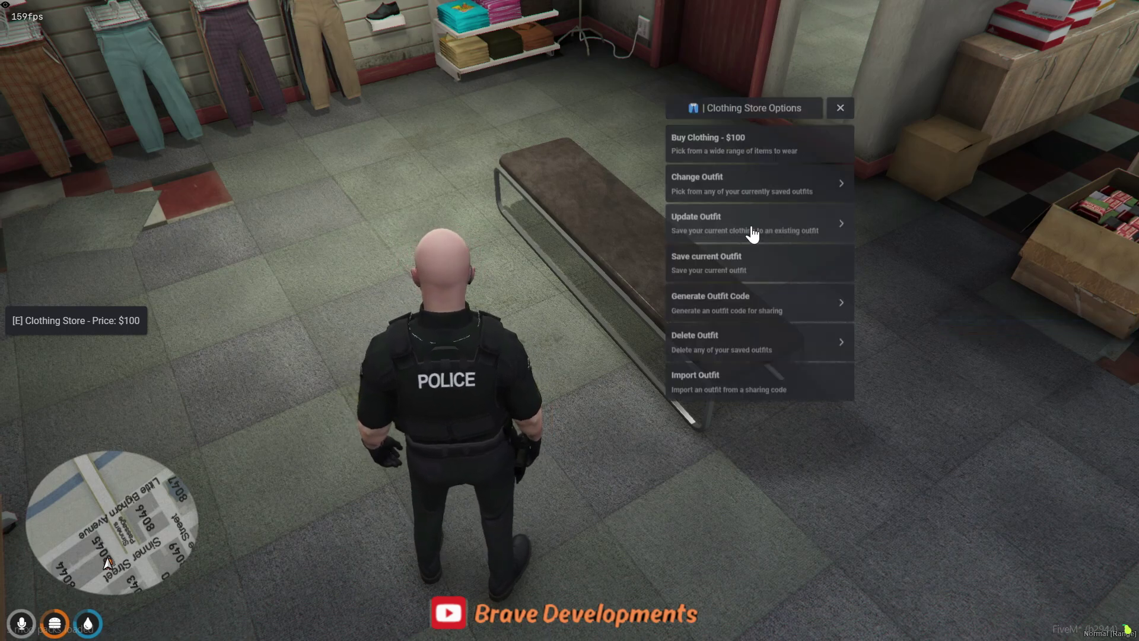
click(749, 309)
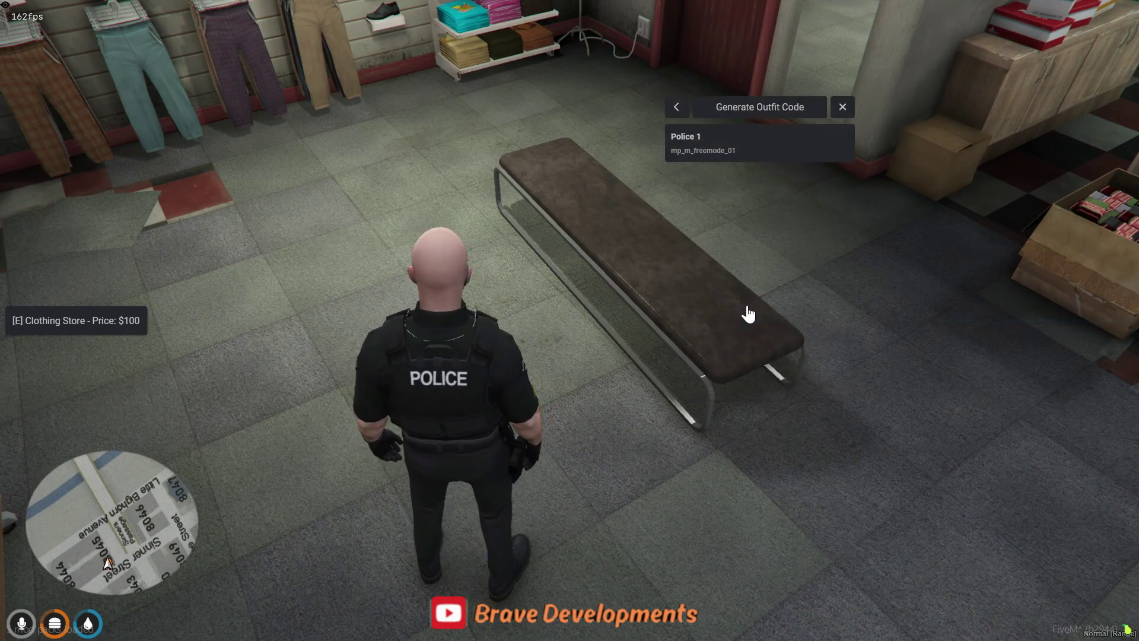
click(707, 149)
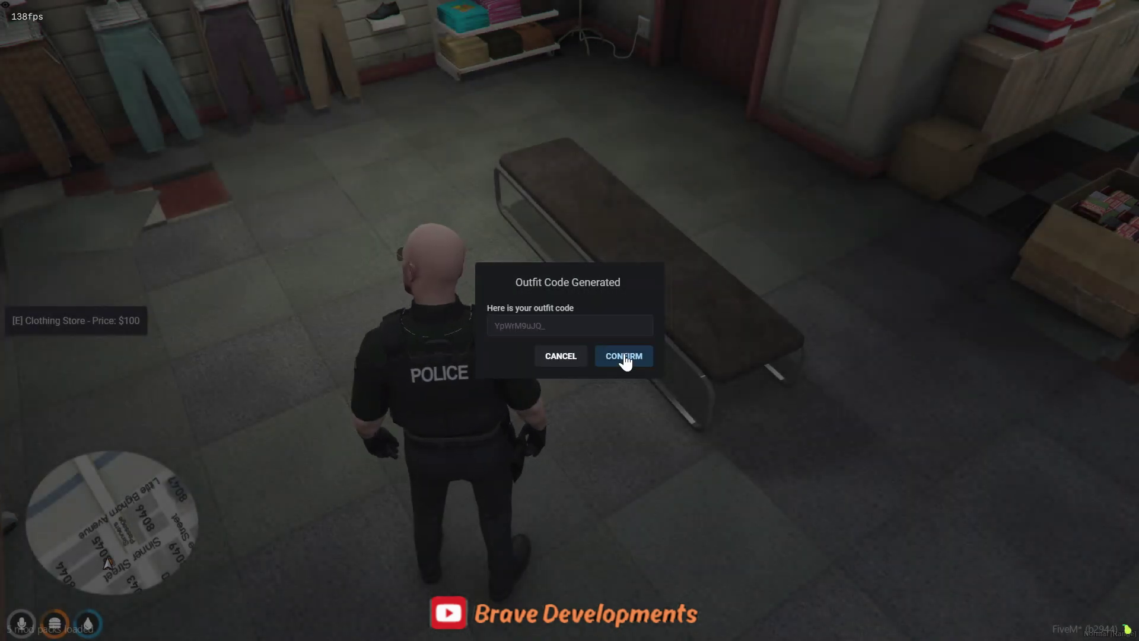
click(625, 356)
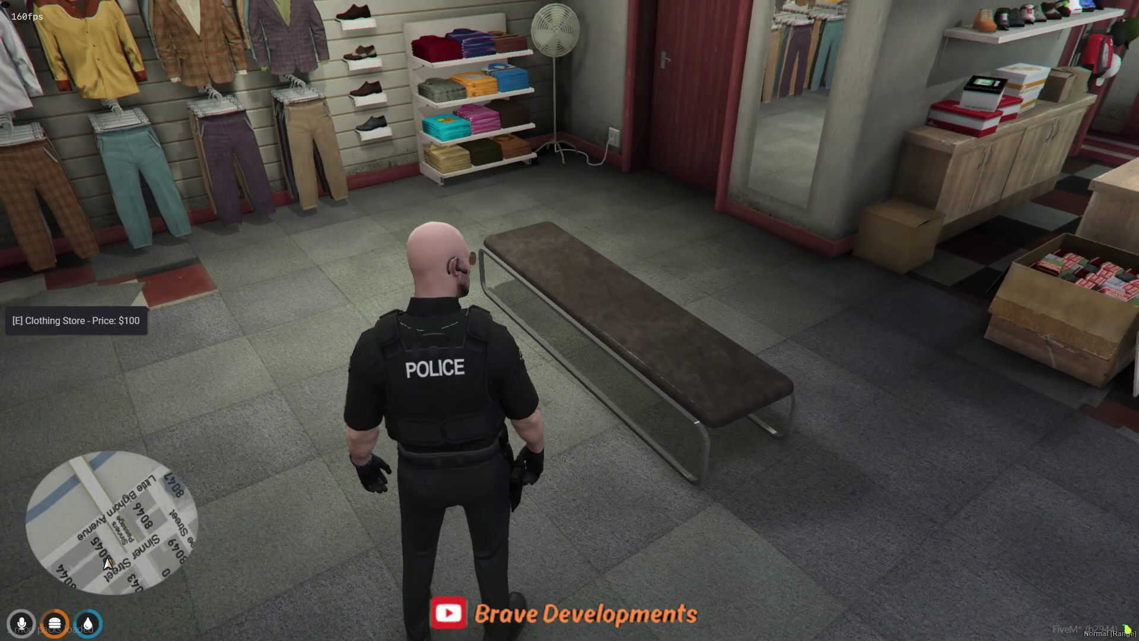
key(e)
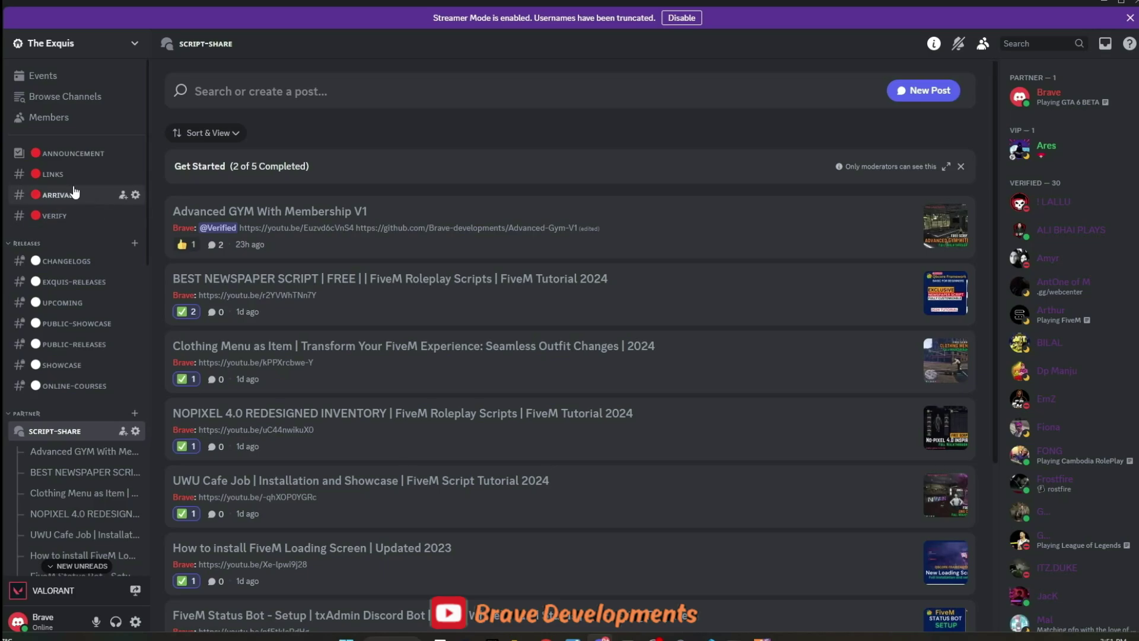
click(69, 47)
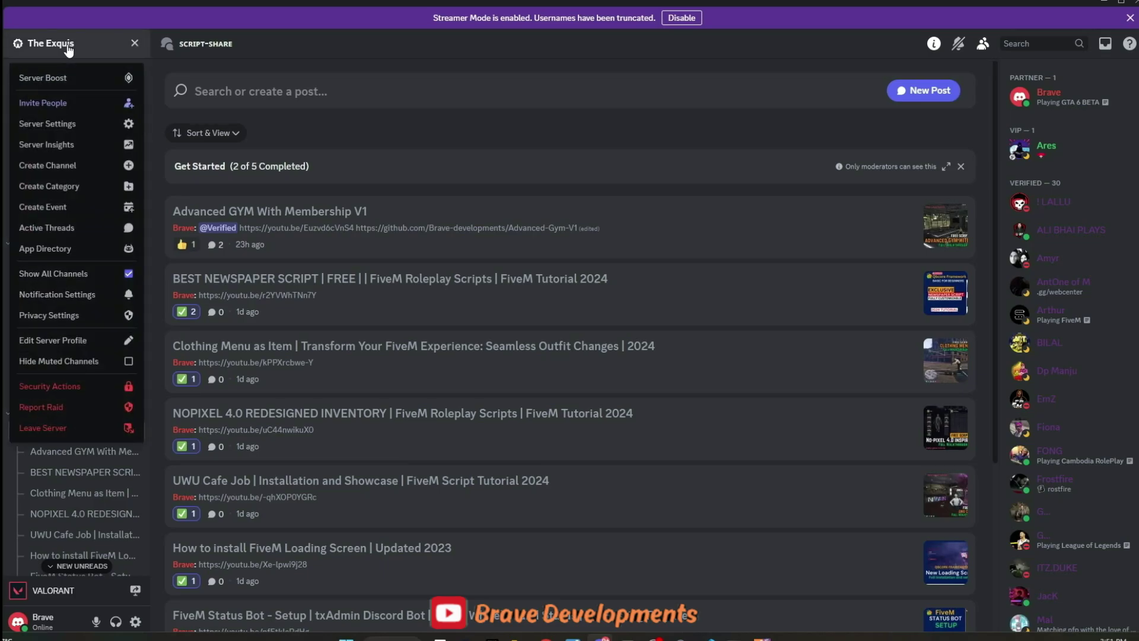
click(68, 45)
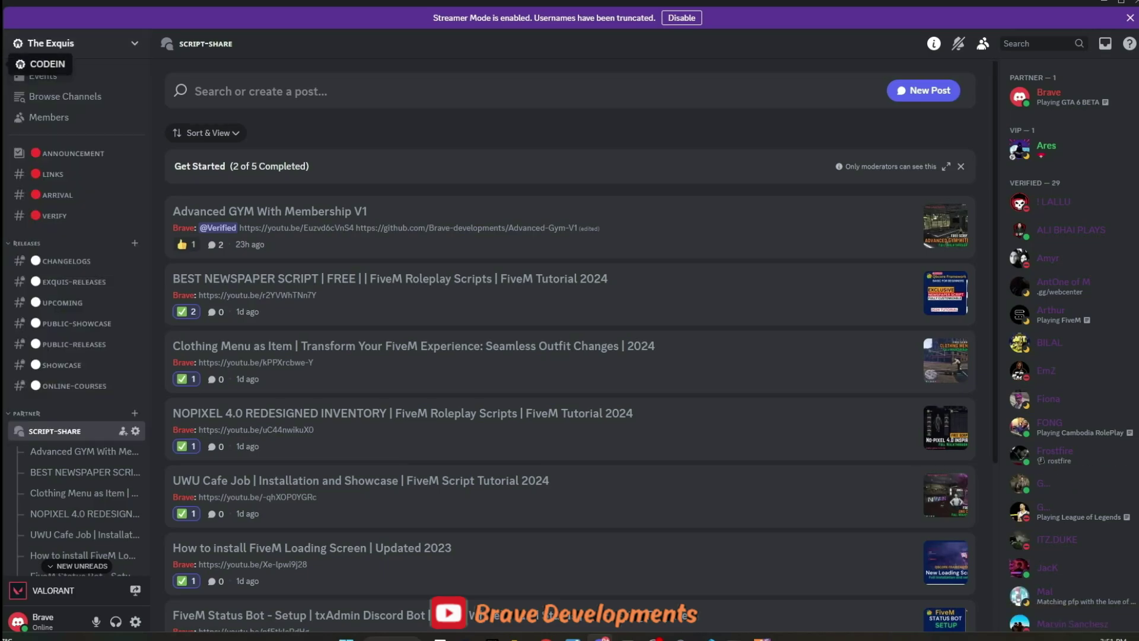
Switch to the CODEIN server in Discord and look through its welcome, links and vehicles channels.
click(1, 65)
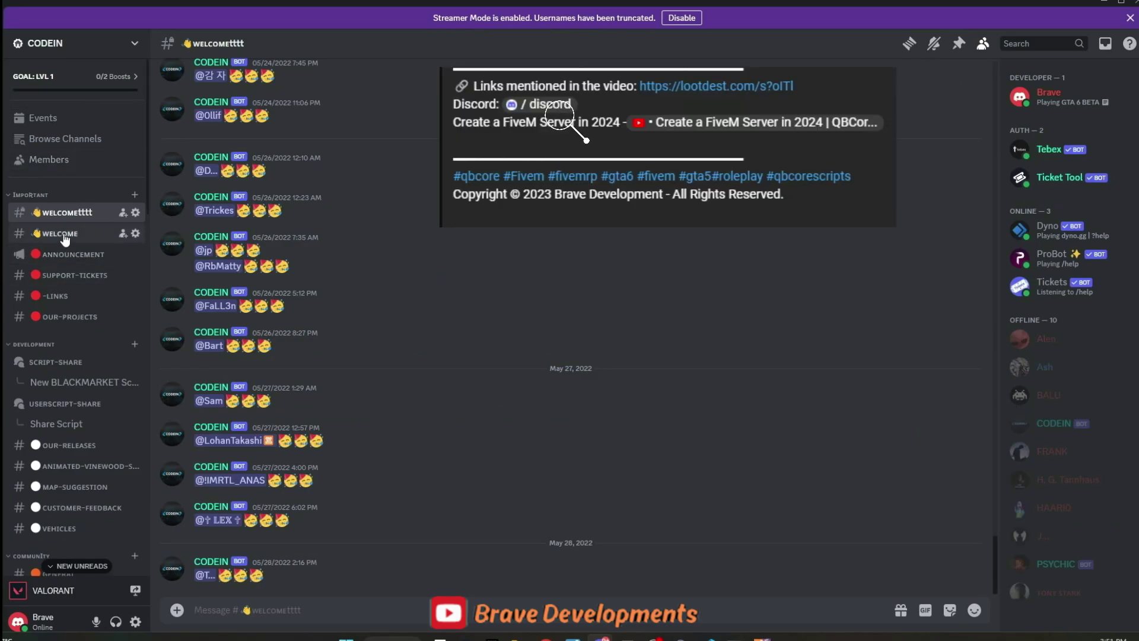
click(65, 233)
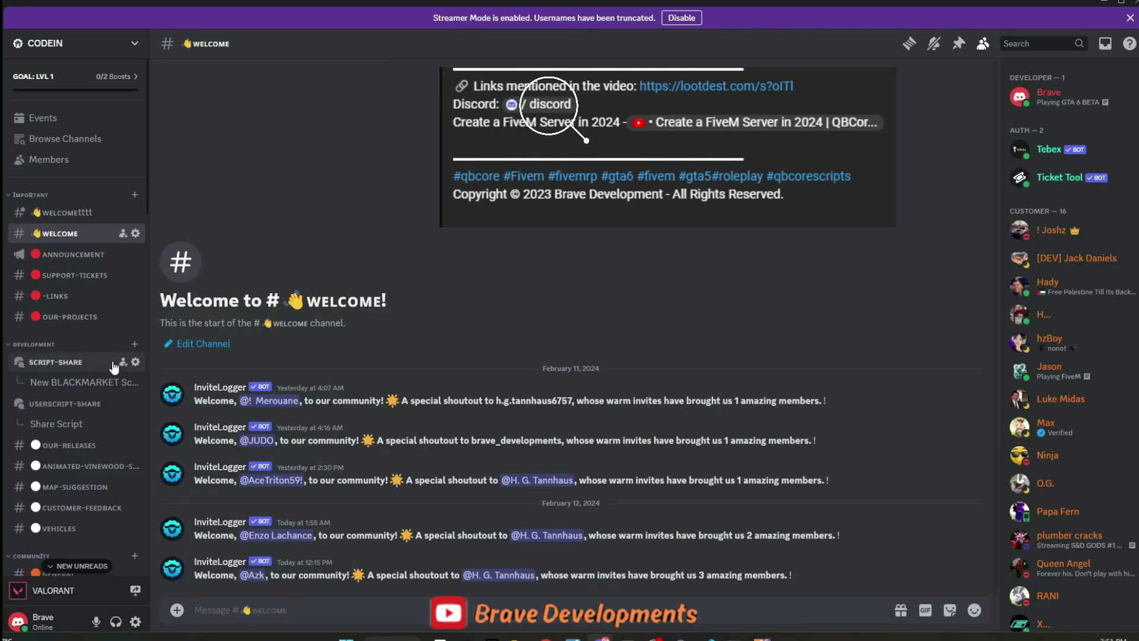
scroll(115, 367, down, 2)
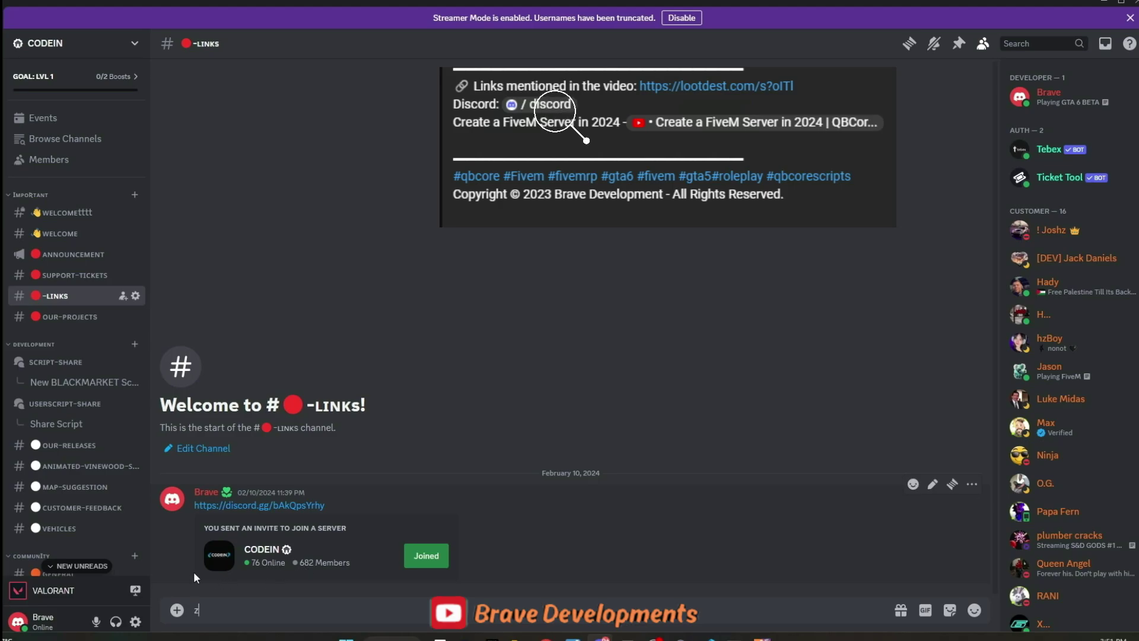
click(60, 528)
scroll(82, 415, down, 6)
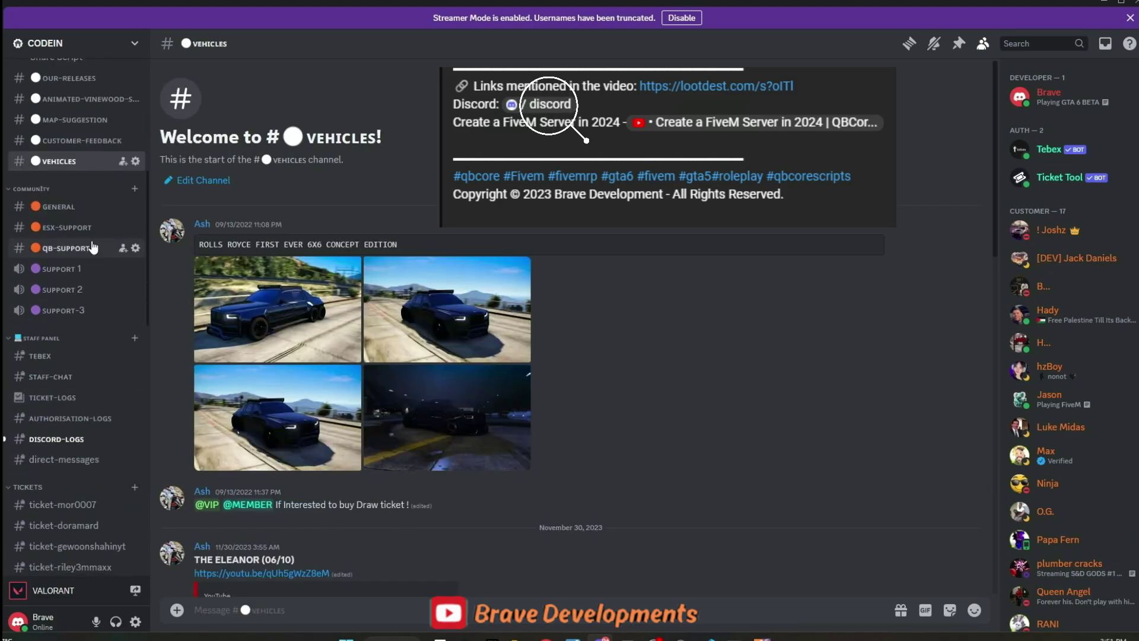
Check the qb-support channel and look back through the older messages in the general channel.
click(86, 251)
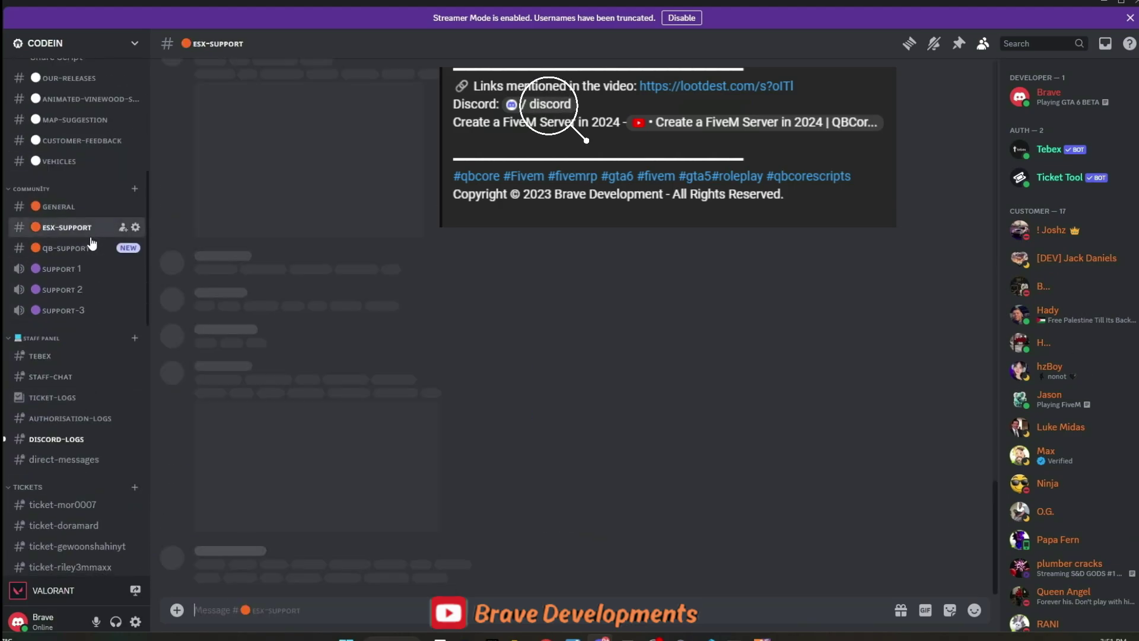
click(65, 208)
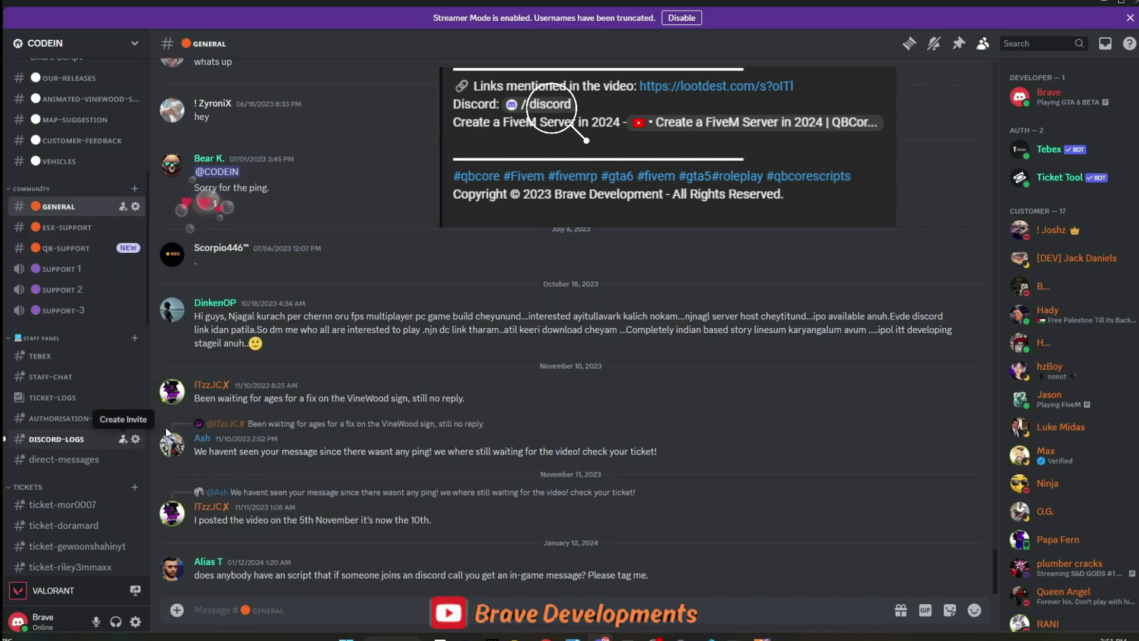
scroll(220, 434, up, 3)
scroll(219, 434, up, 1)
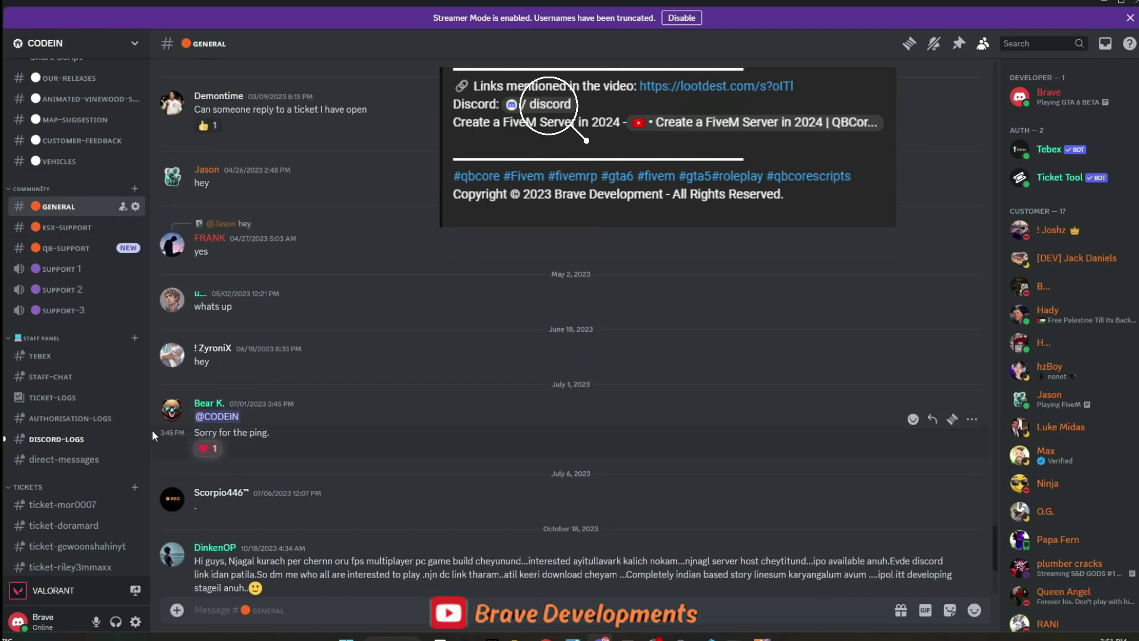
scroll(127, 440, up, 4)
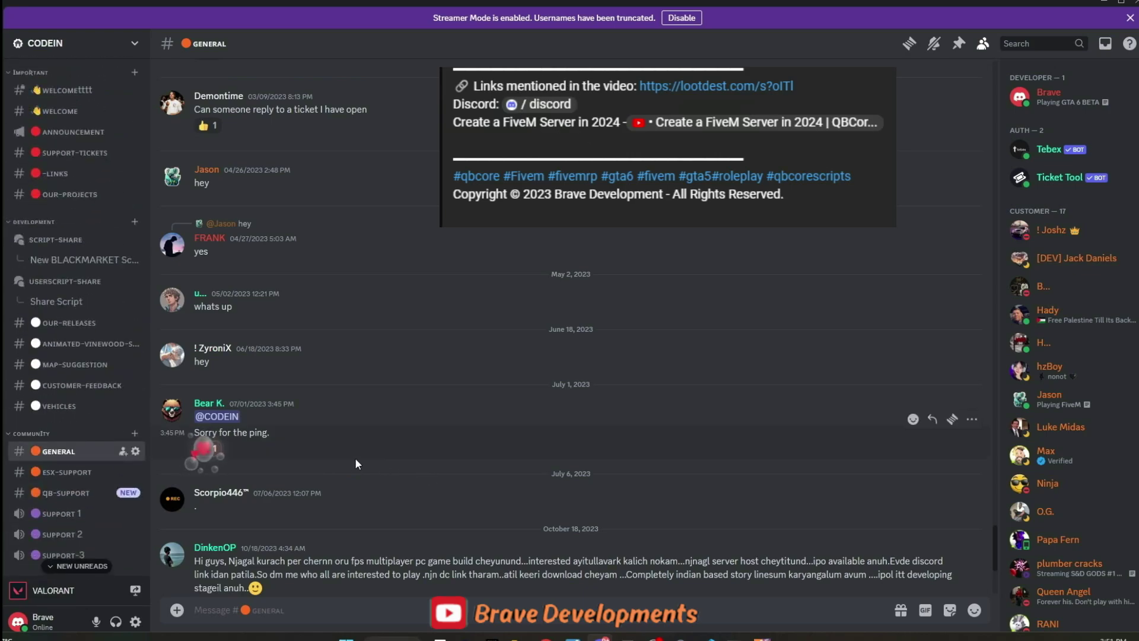
View the New BLACKMARKET Script post with its video and GitHub links in script-share, and open userscript-share.
click(85, 261)
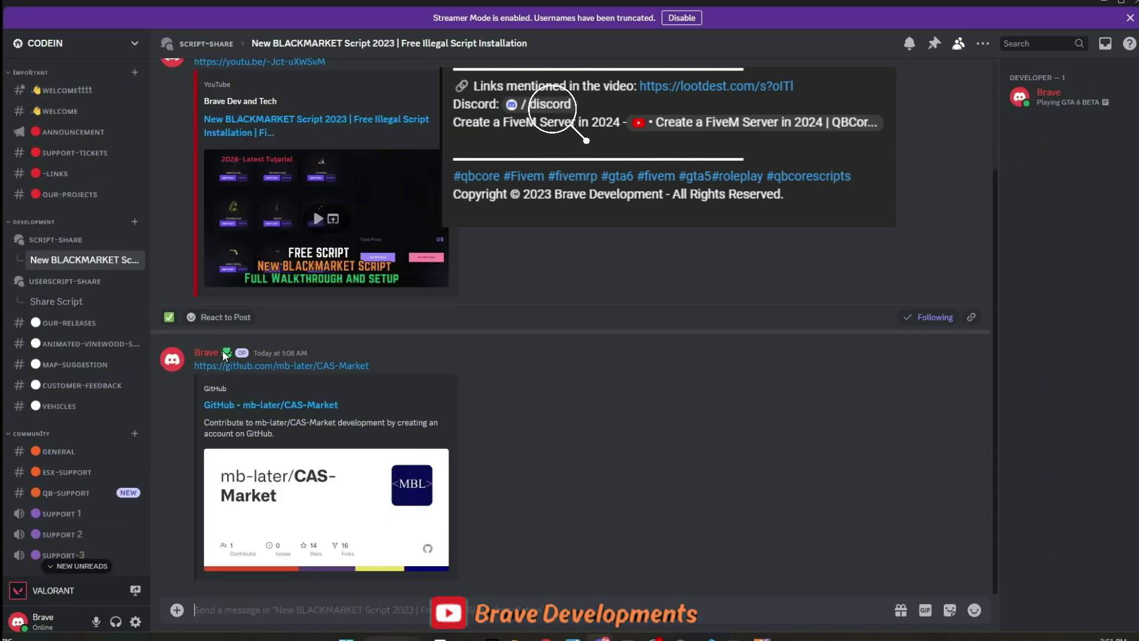
scroll(380, 376, up, 2)
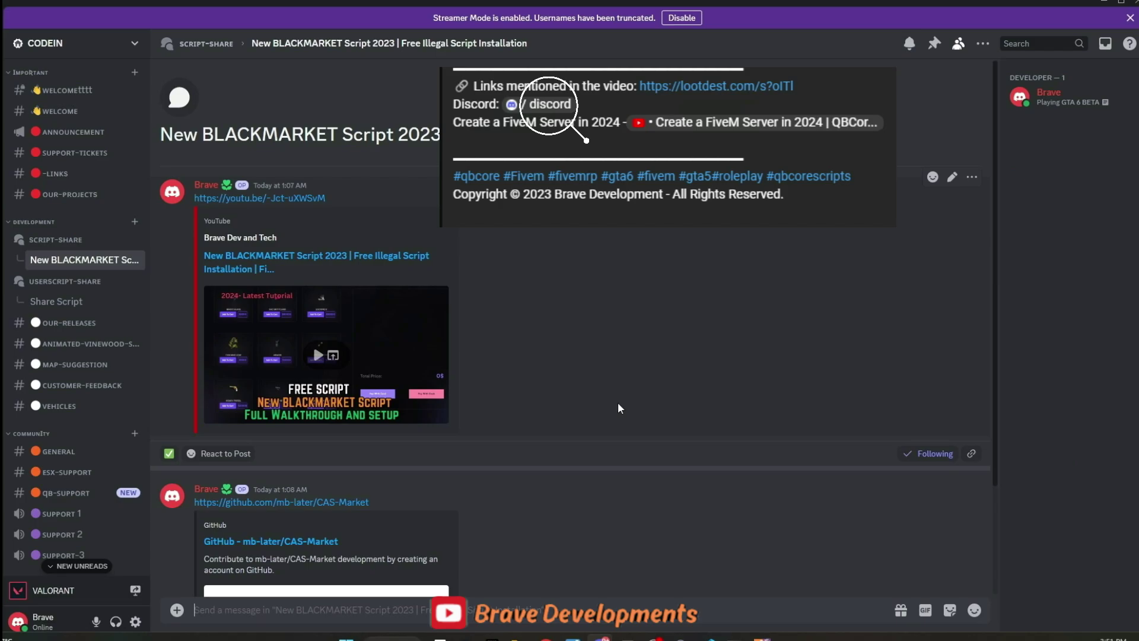
scroll(396, 375, down, 2)
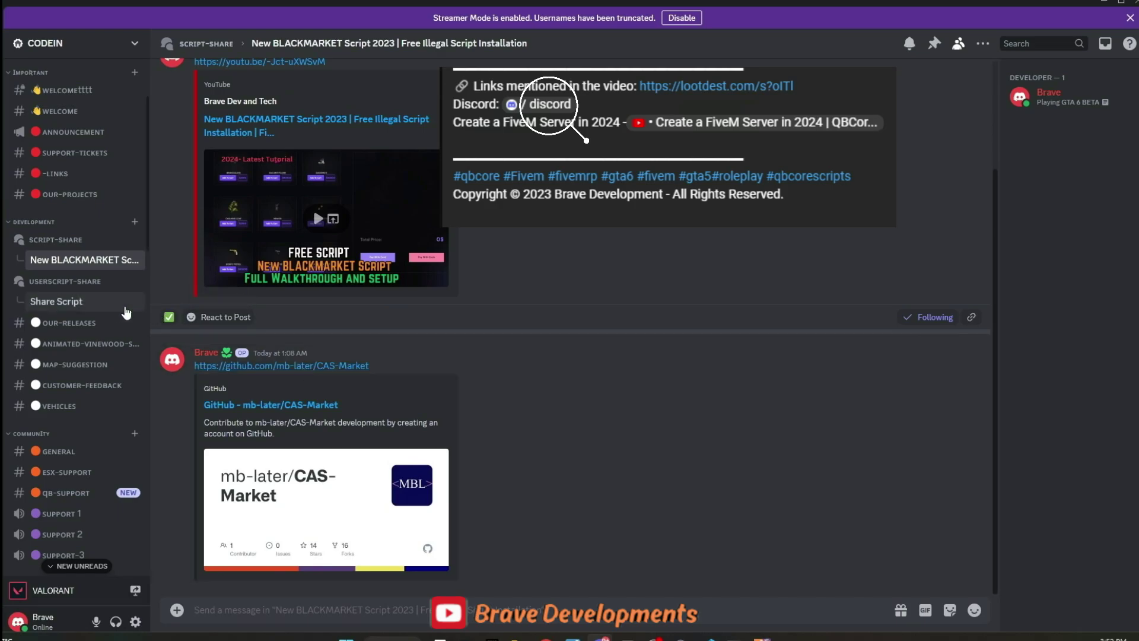
click(88, 284)
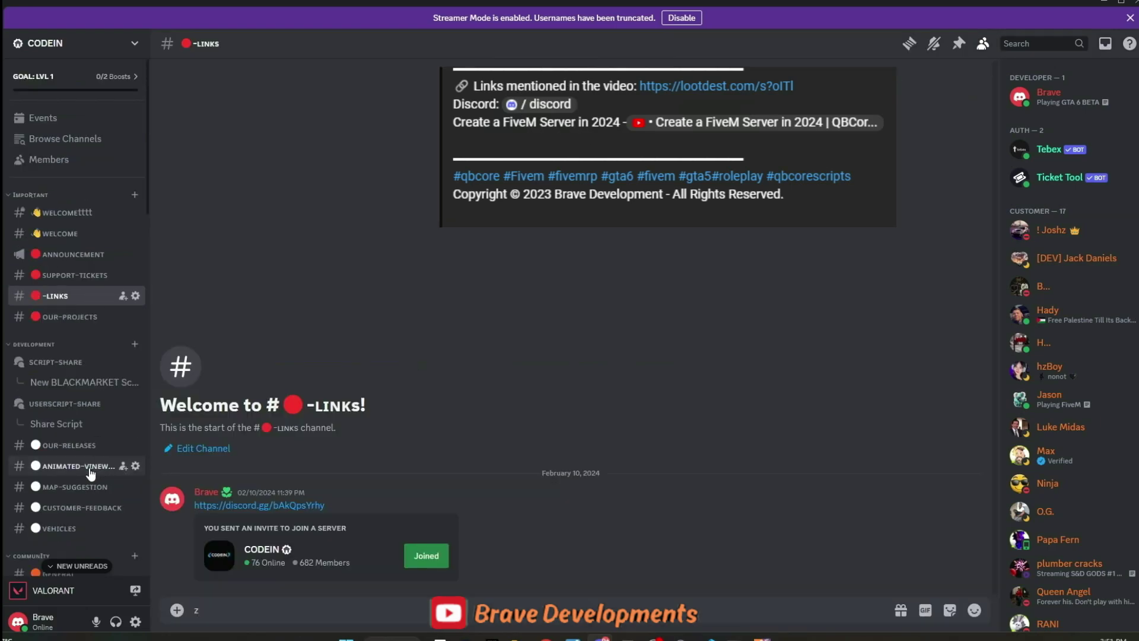
Look through the animated-vinewood-sign, map-suggestion, our-releases and customer-feedback channels.
click(90, 468)
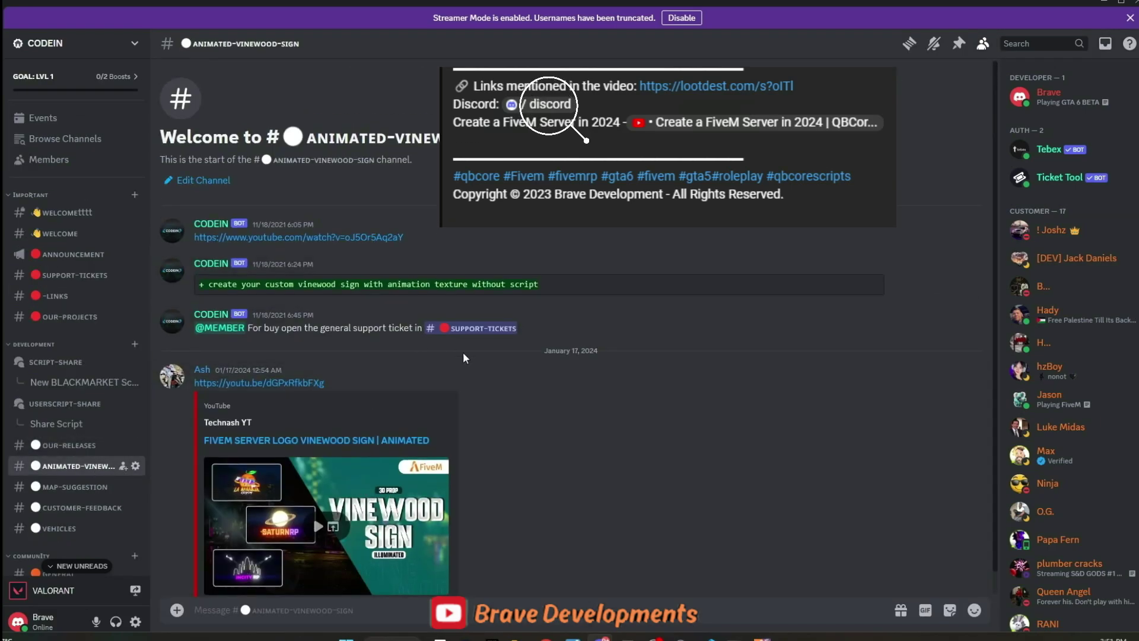
click(75, 486)
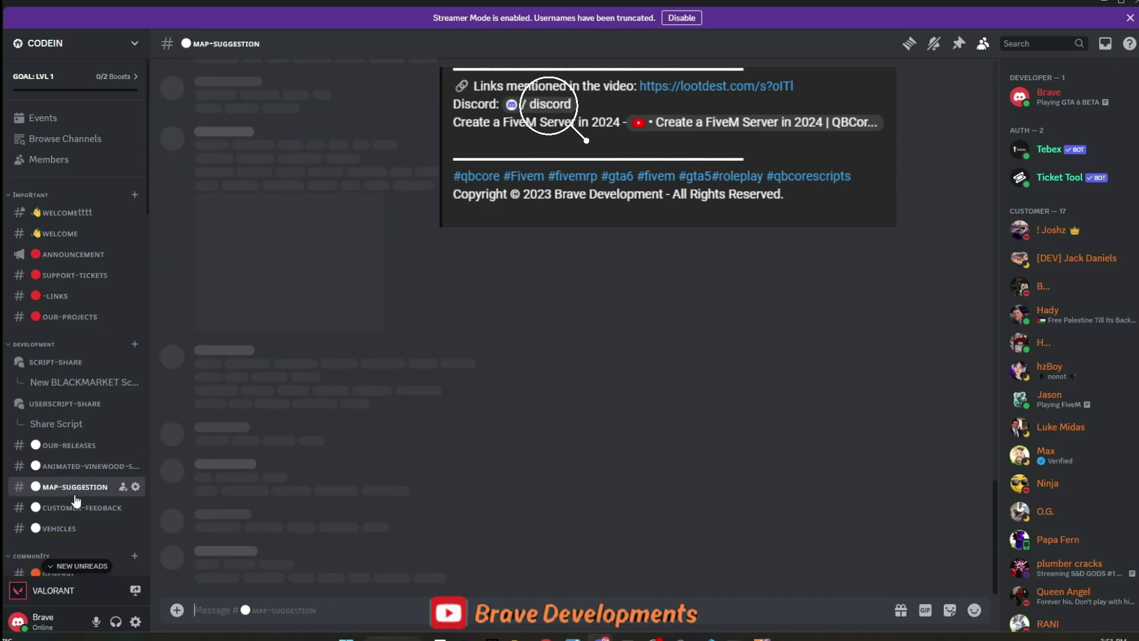
click(88, 450)
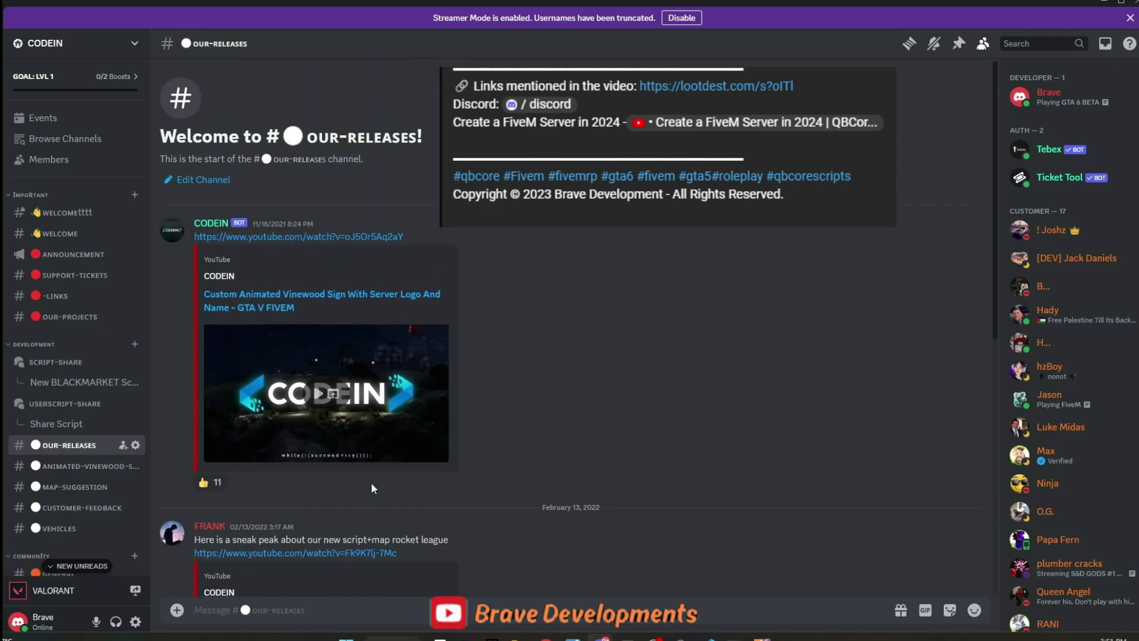
scroll(372, 482, down, 5)
click(72, 488)
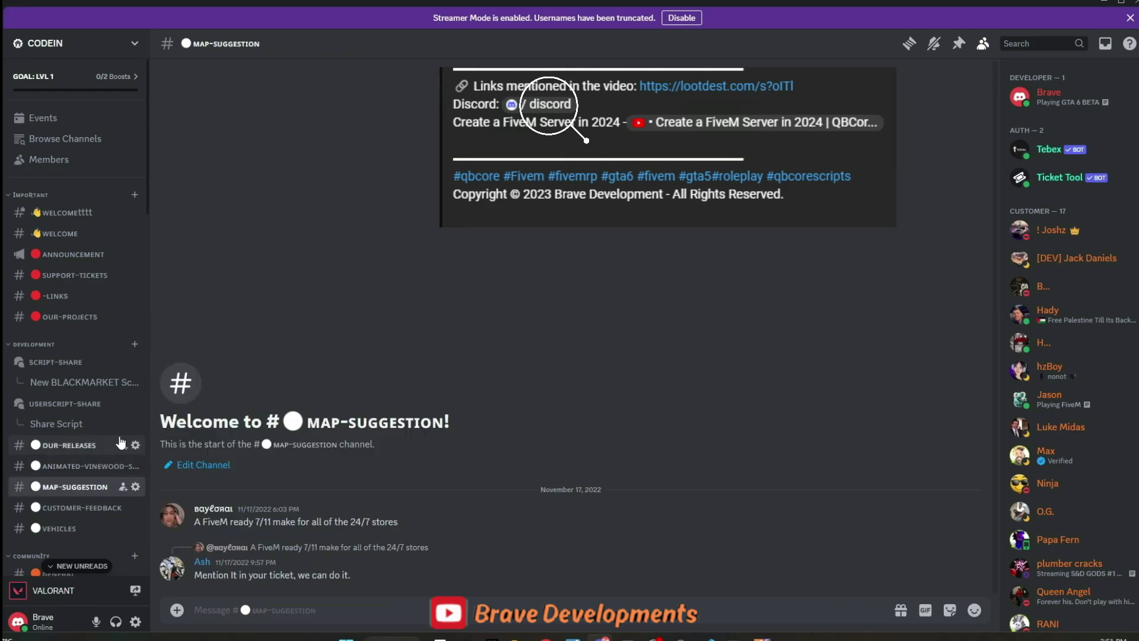
click(74, 508)
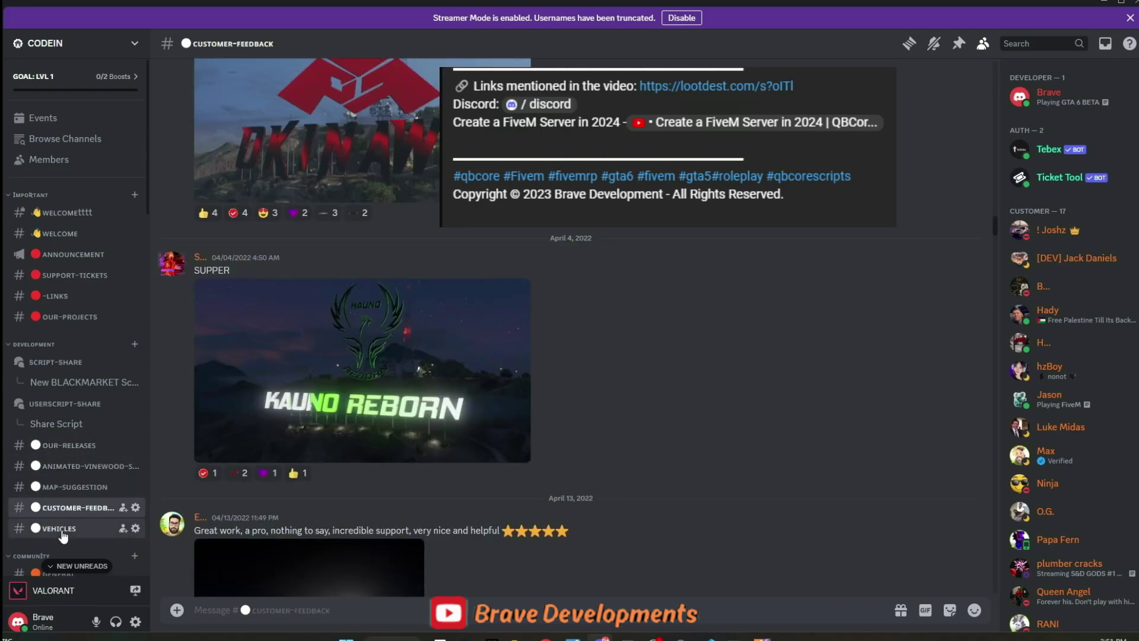
Examine the car posts in the vehicles channel and return to the animated-vinewood-sign channel.
click(63, 532)
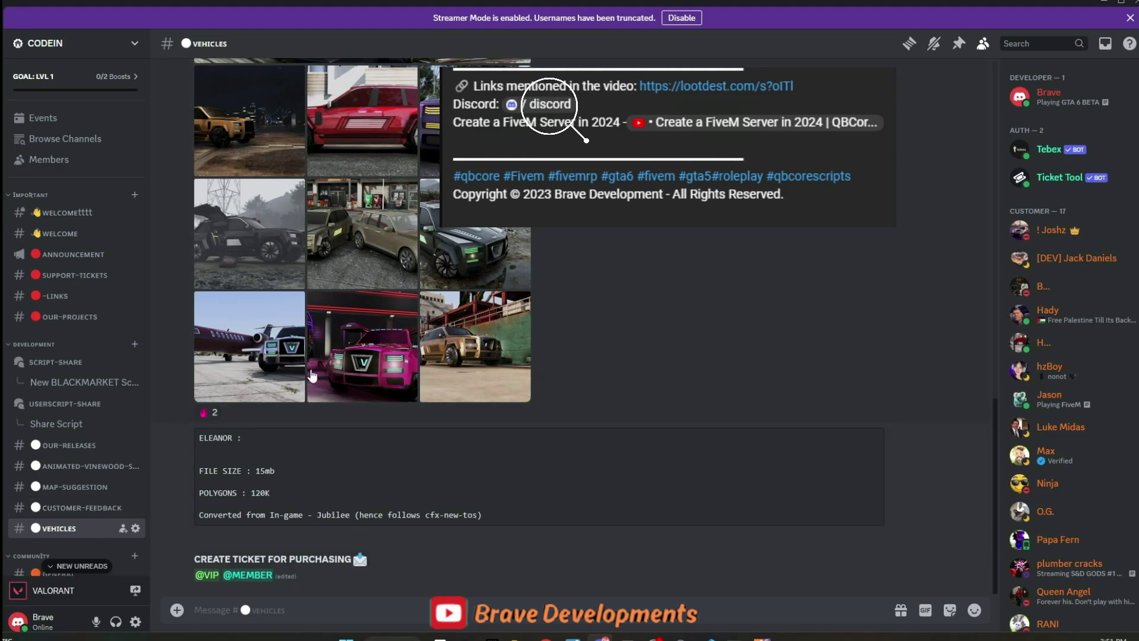
scroll(482, 392, up, 10)
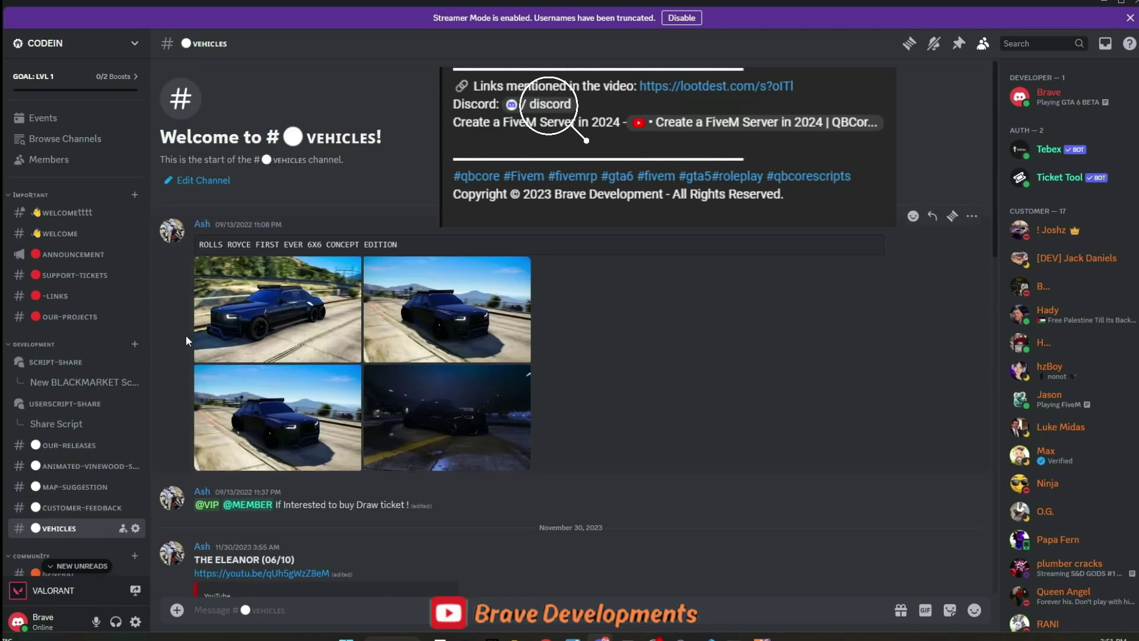
scroll(94, 391, down, 3)
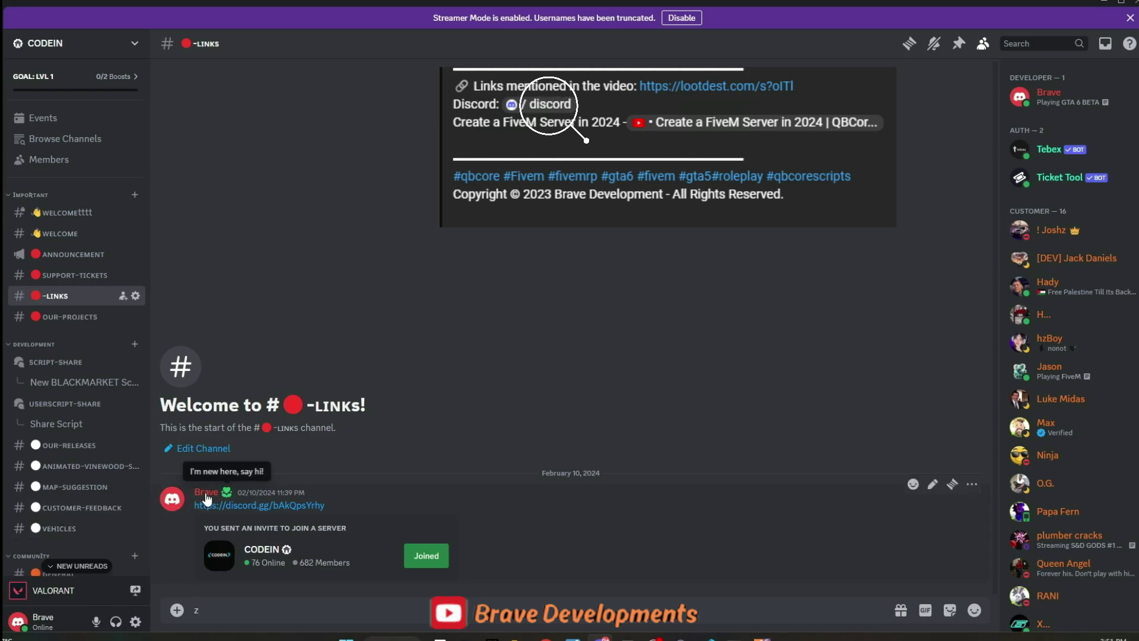
click(90, 469)
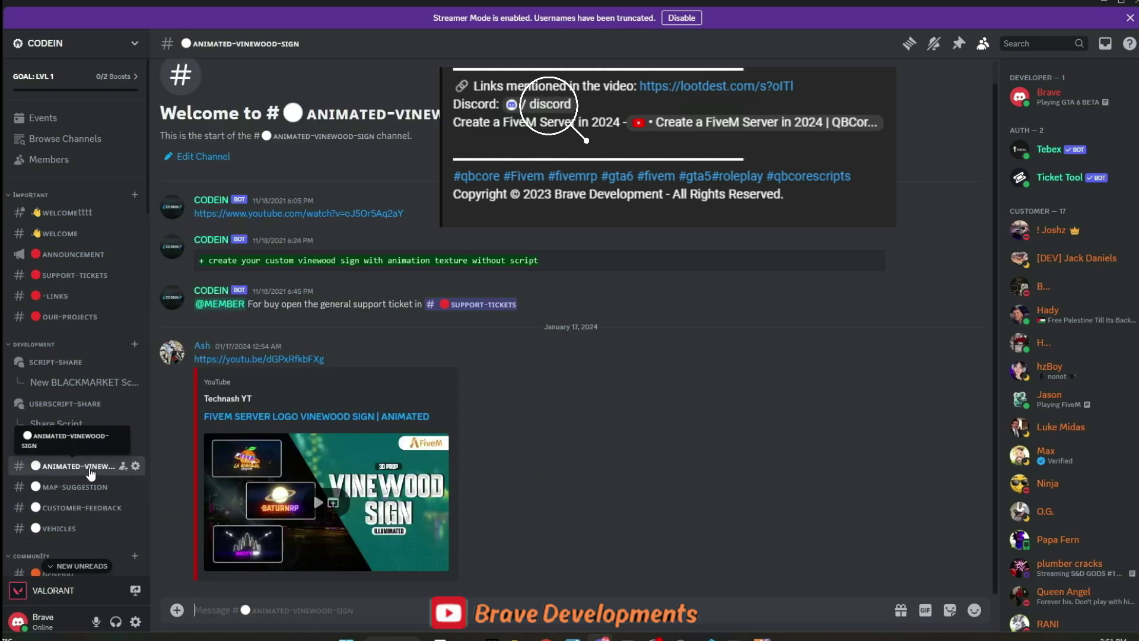